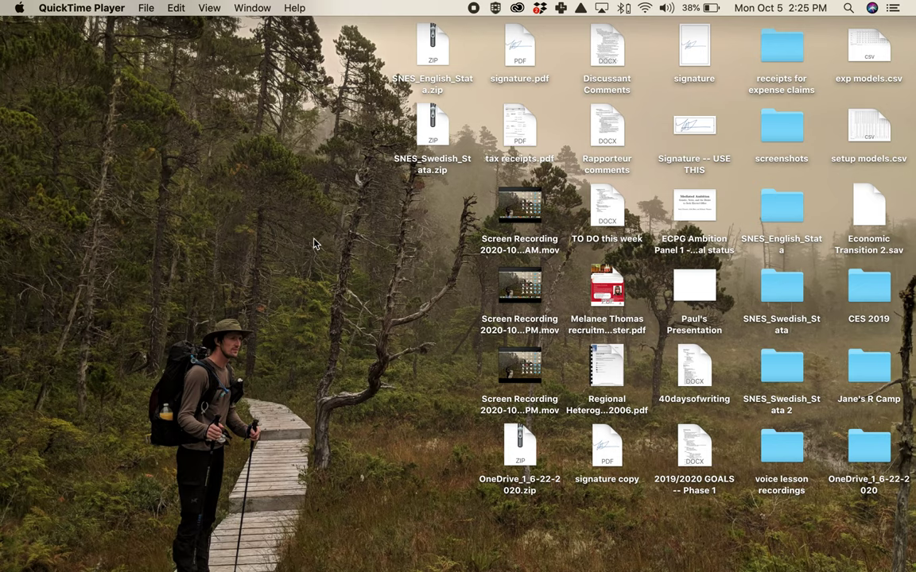
- Review the tutorial lesson plan in Word, highlighting 'Income' and 'Watch the video first.'
mouse_move(318, 561)
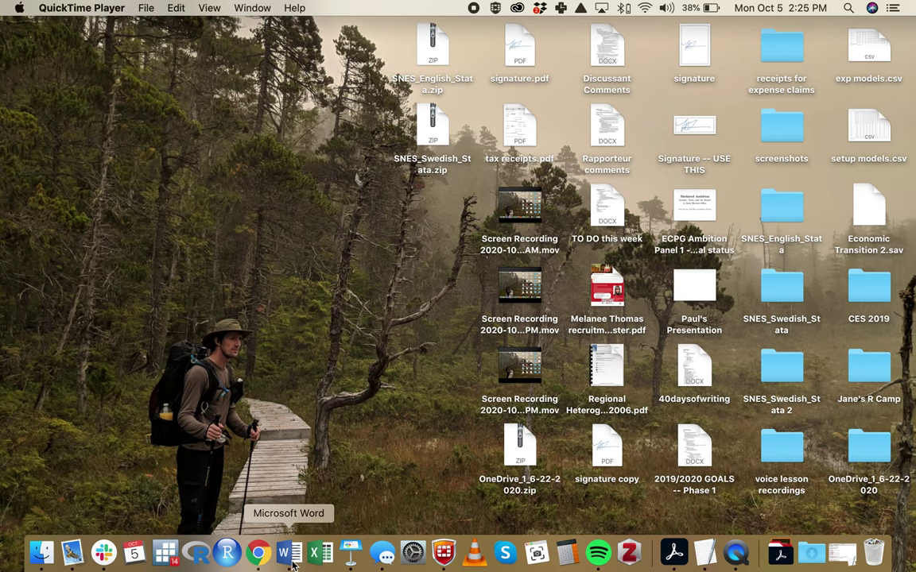
left_click(291, 561)
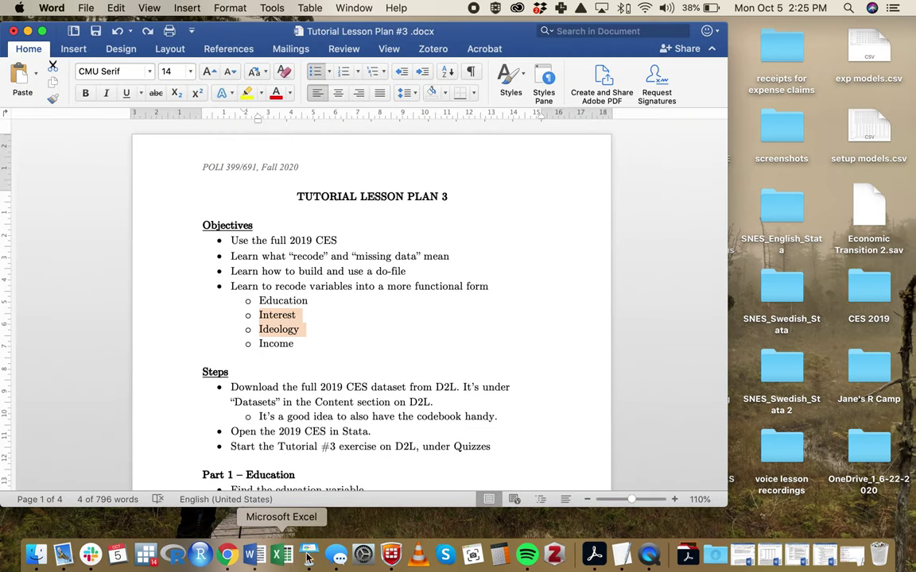
left_click(403, 348)
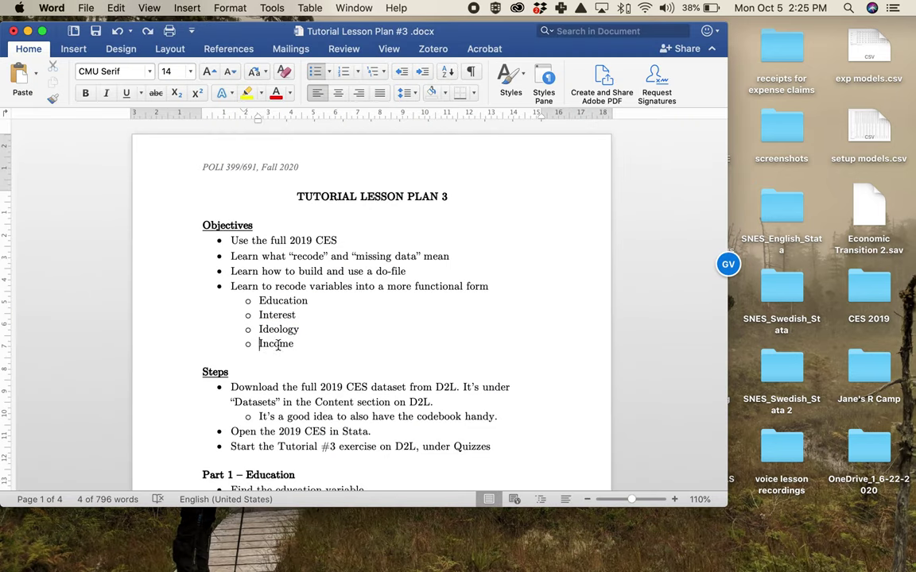
left_click_drag(267, 345, 304, 350)
scroll(417, 351, "down", 3)
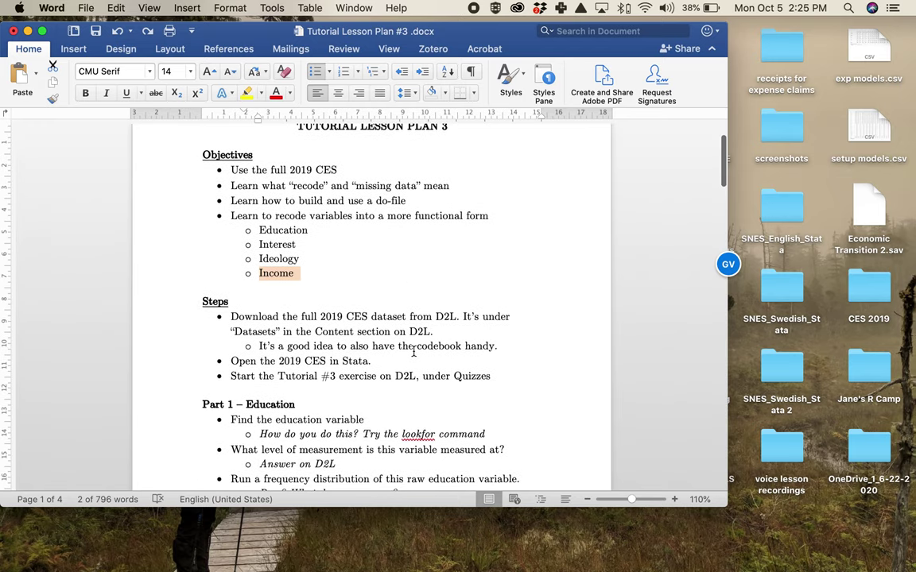
scroll(414, 352, "down", 20)
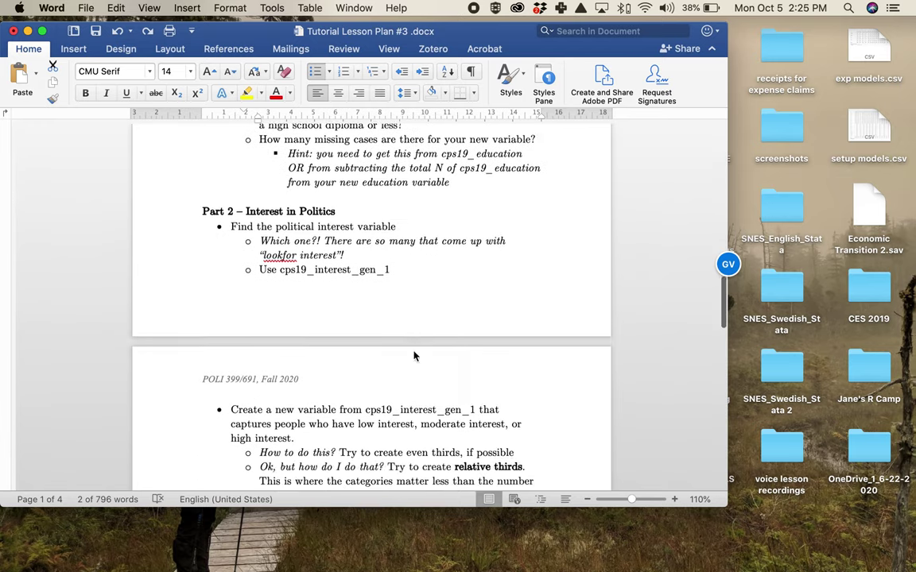
scroll(413, 352, "down", 15)
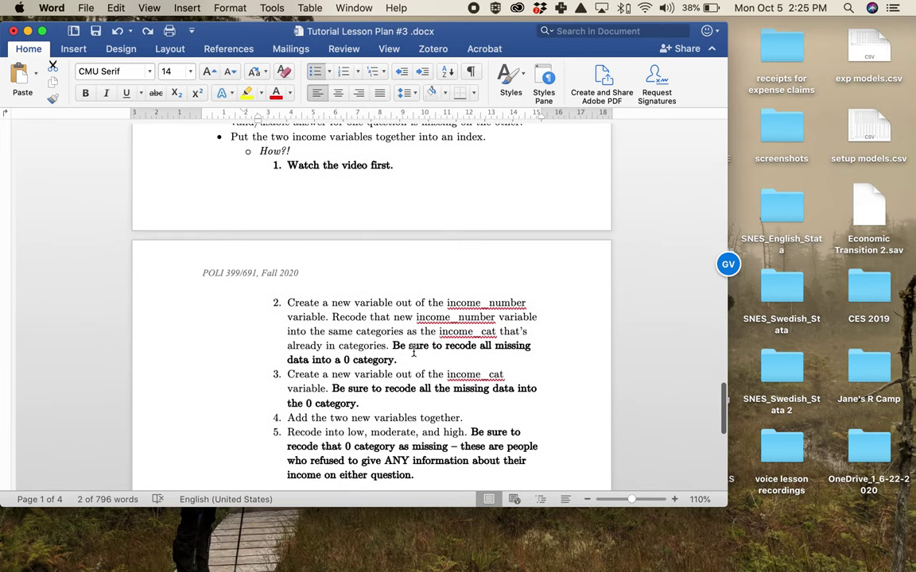
scroll(414, 351, "up", 14)
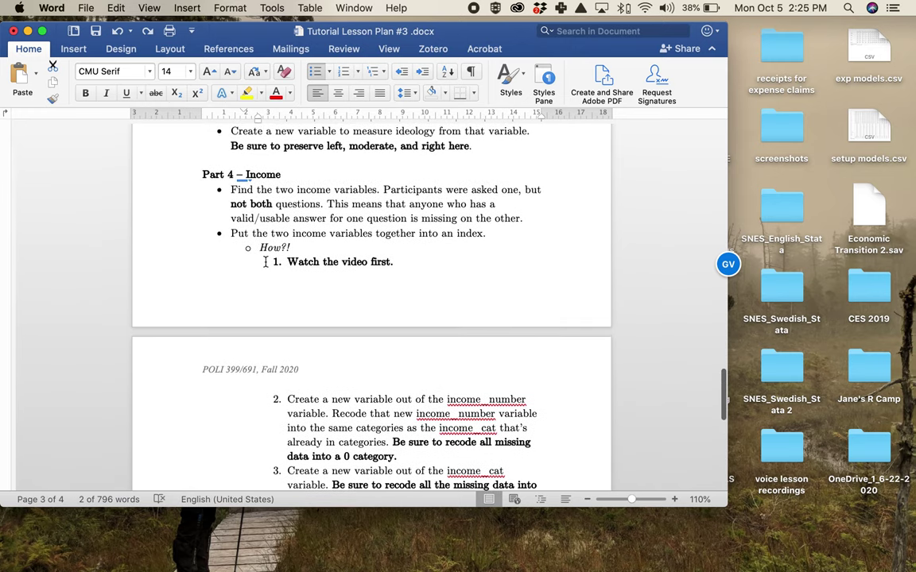
scroll(238, 235, "down", 1)
left_click_drag(407, 257, 278, 257)
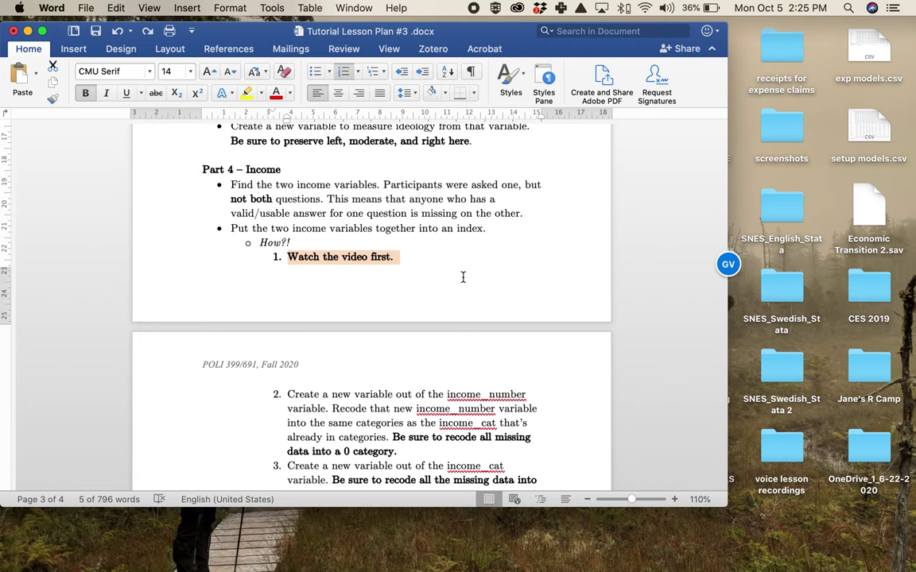
key("super+h")
- Launch Stata and reopen the recent Tutorial #3 Video 2 Take 2 do-file
mouse_move(171, 564)
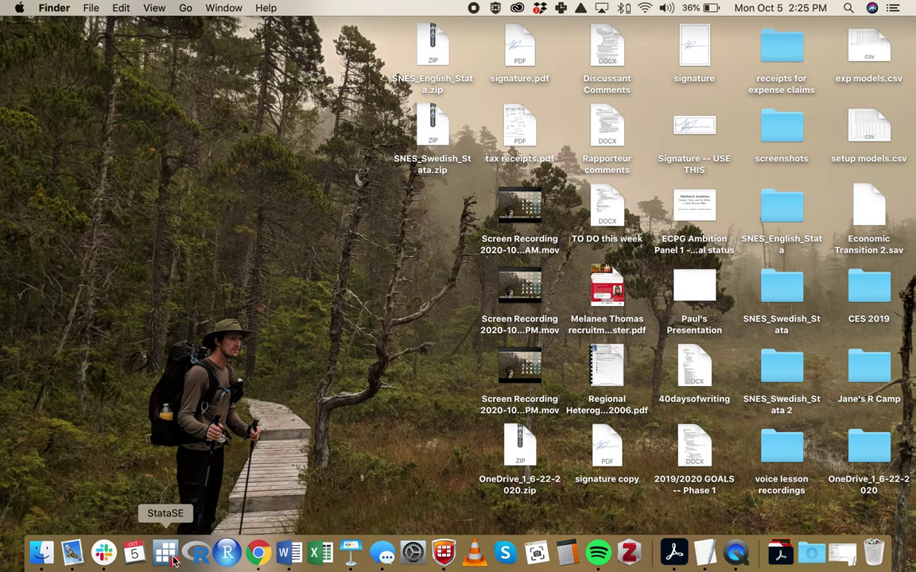
left_click(172, 561)
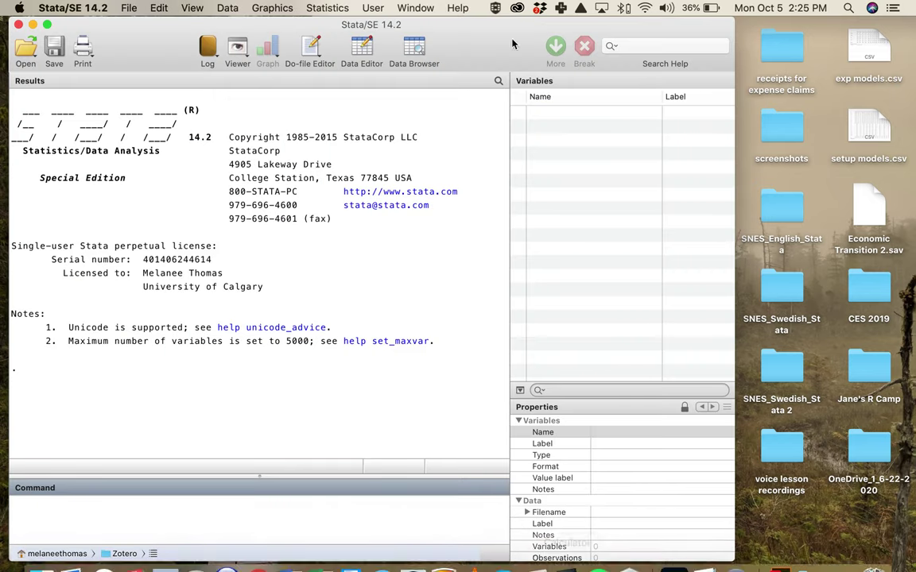
left_click(130, 9)
mouse_move(156, 79)
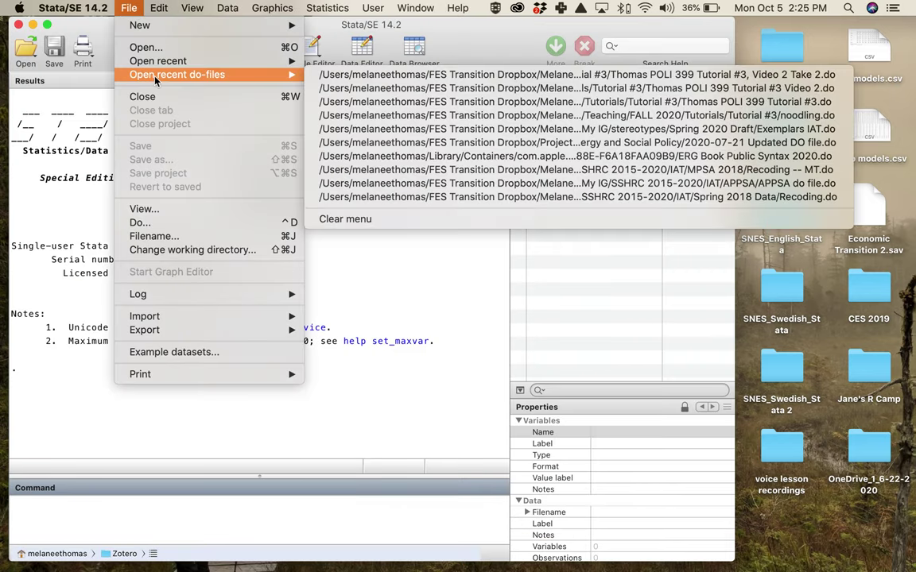
left_click(358, 76)
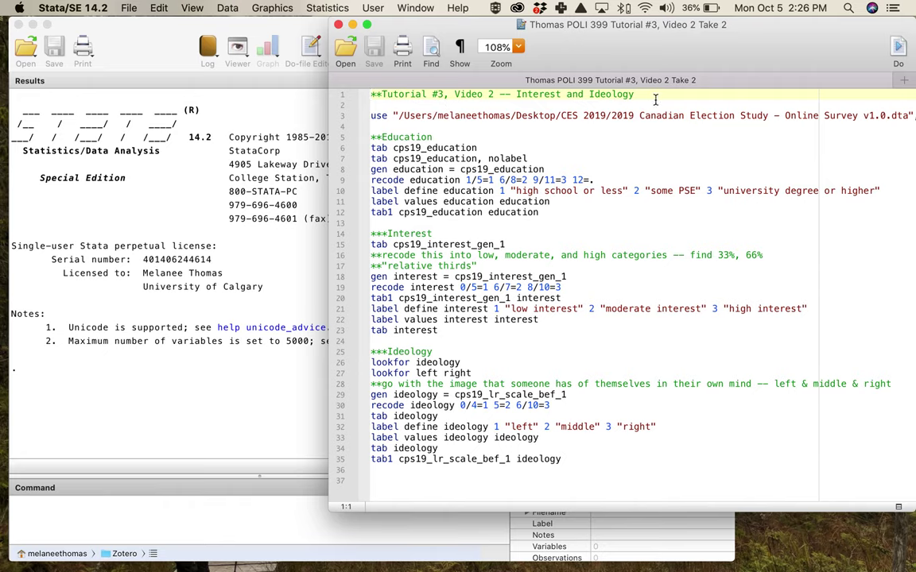
- Save a copy of the do-file renamed for Video 3 Income
key("super+s")
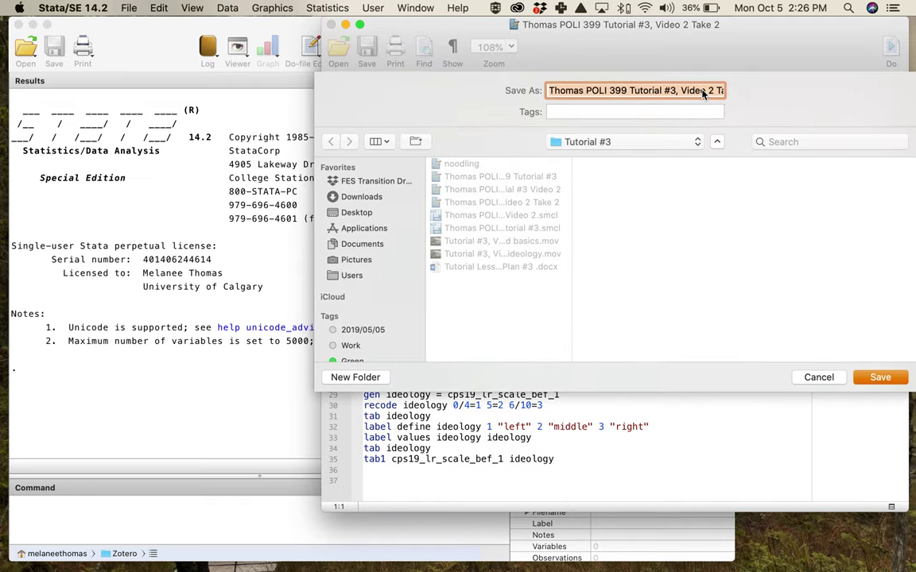
left_click_drag(684, 94, 725, 92)
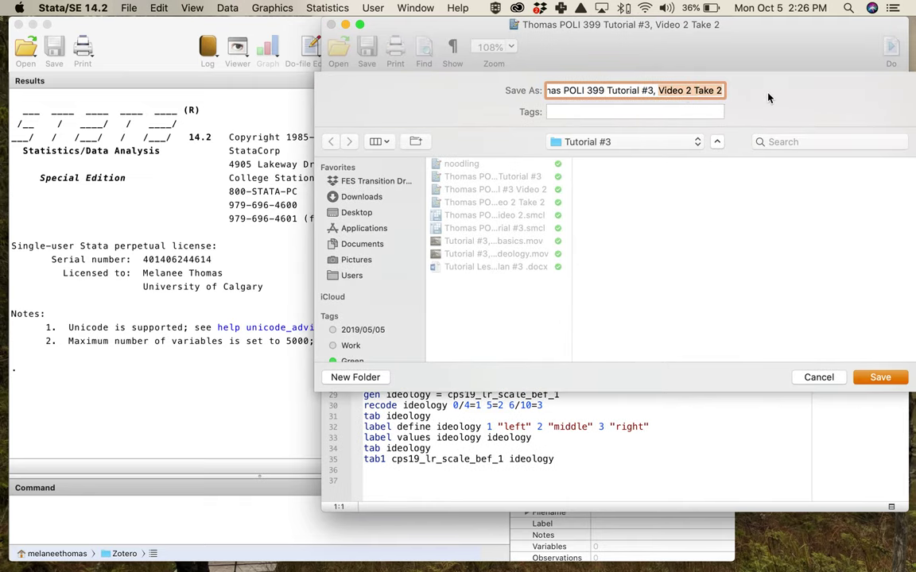
key("BackSpace")
type("idoe ")
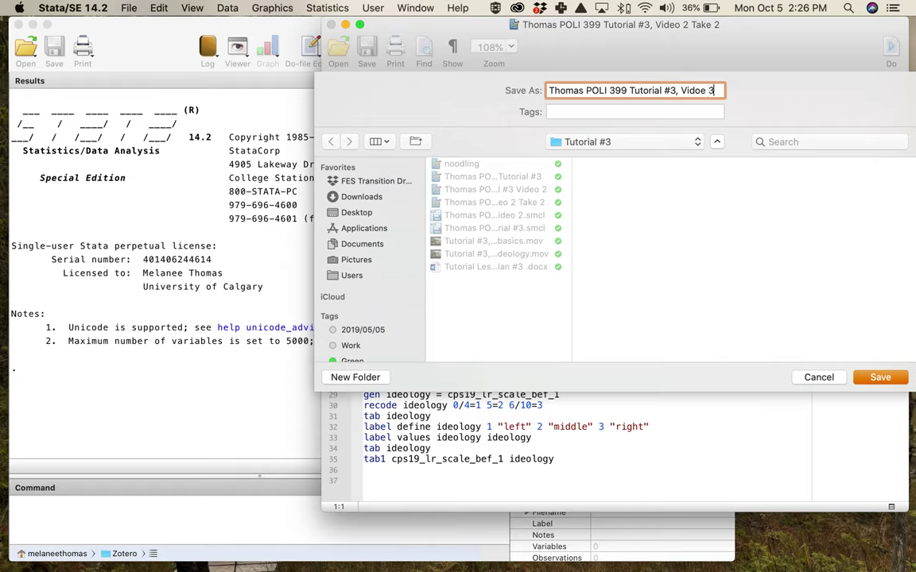
type("3 --")
key("BackSpace")
key("BackSpace")
key("BackSpace")
type("Income")
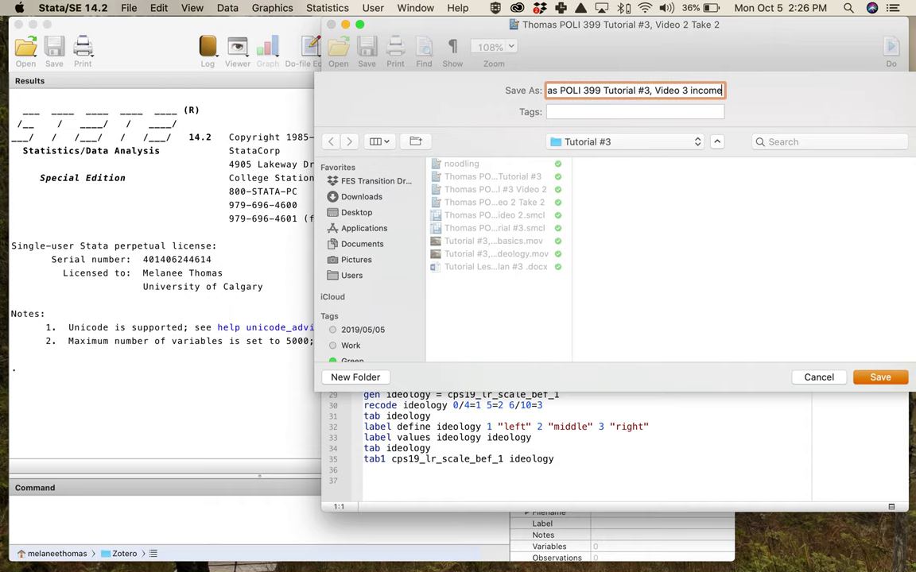
key("Return")
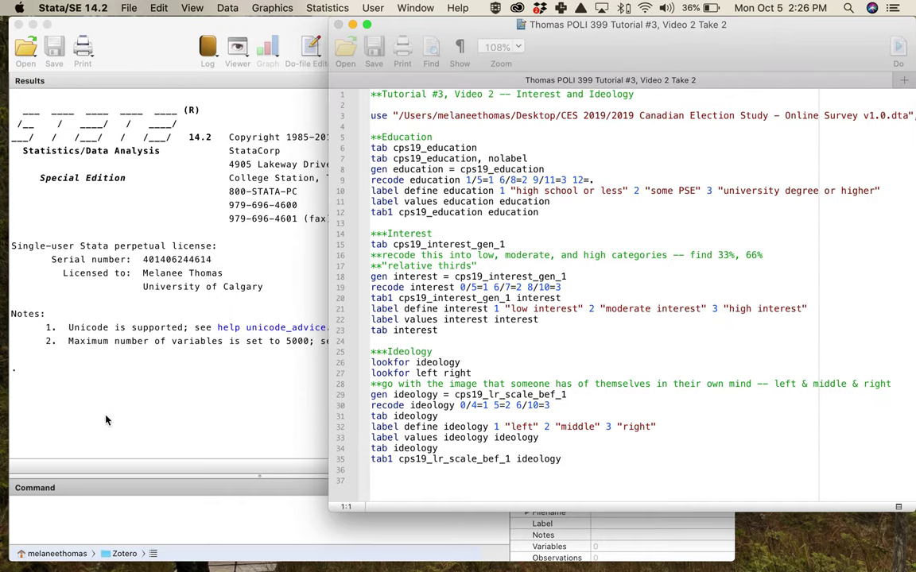
left_click(107, 420)
- Begin a new log file named Video 3
left_click(207, 51)
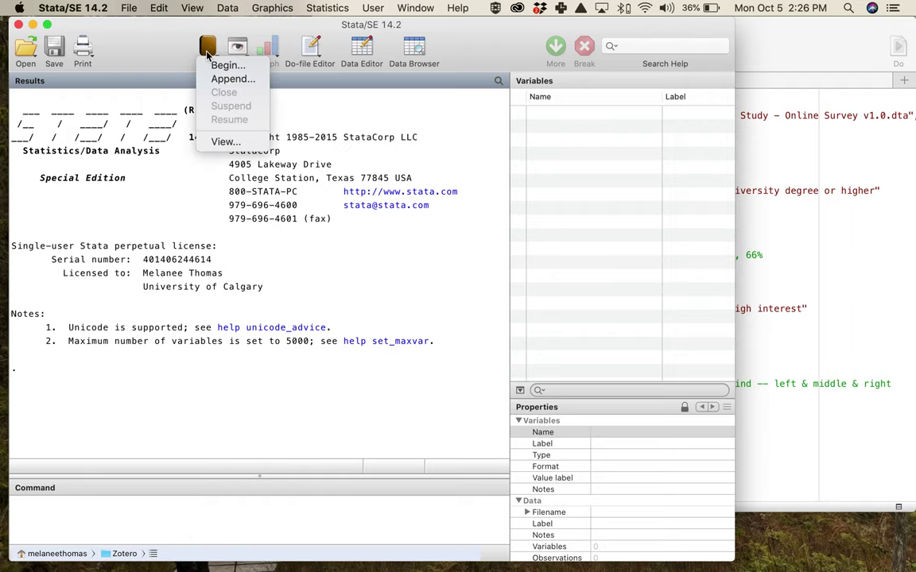
left_click(214, 66)
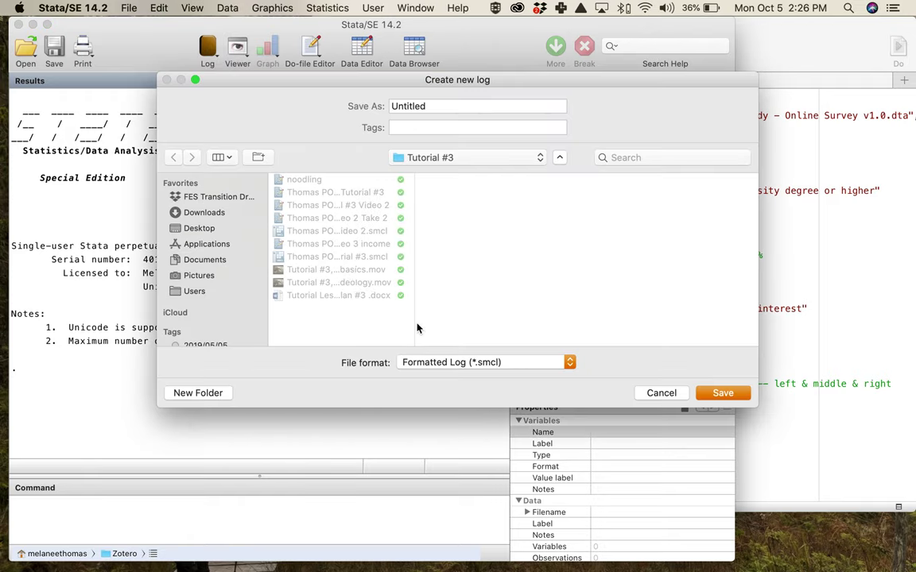
left_click(372, 232)
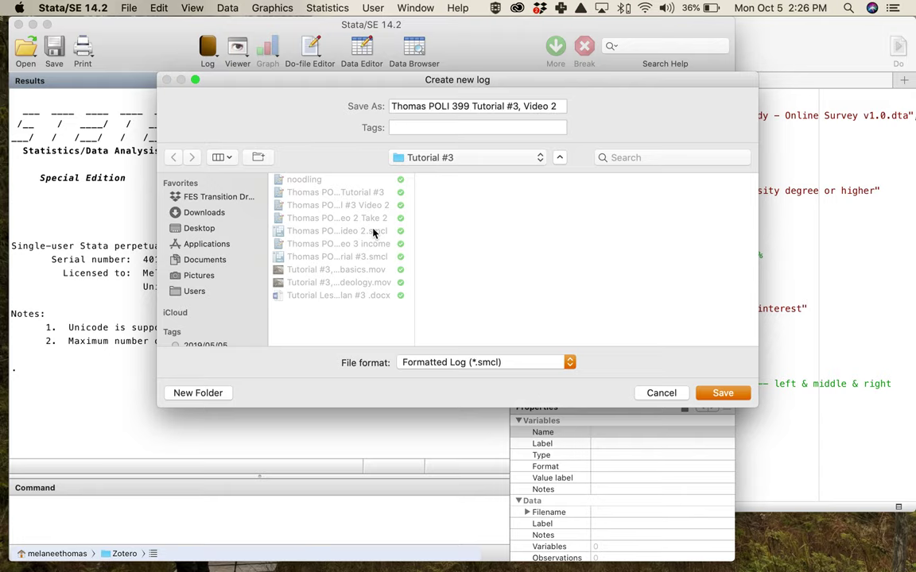
left_click(561, 106)
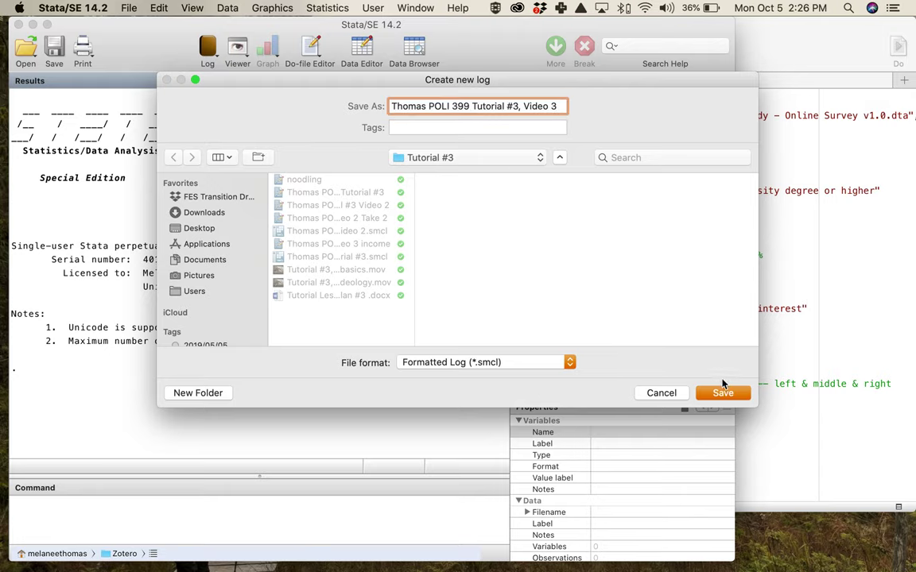
left_click(720, 391)
- Retitle line 1 to 'Video 3 -- Income' and run the use line loading the 2019 CES data
left_click(810, 338)
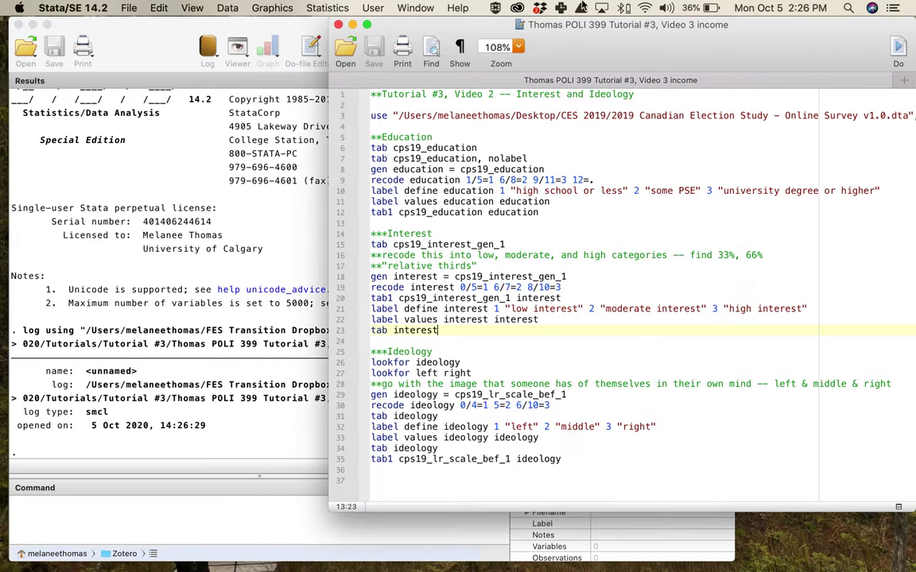
left_click_drag(605, 34, 589, 33)
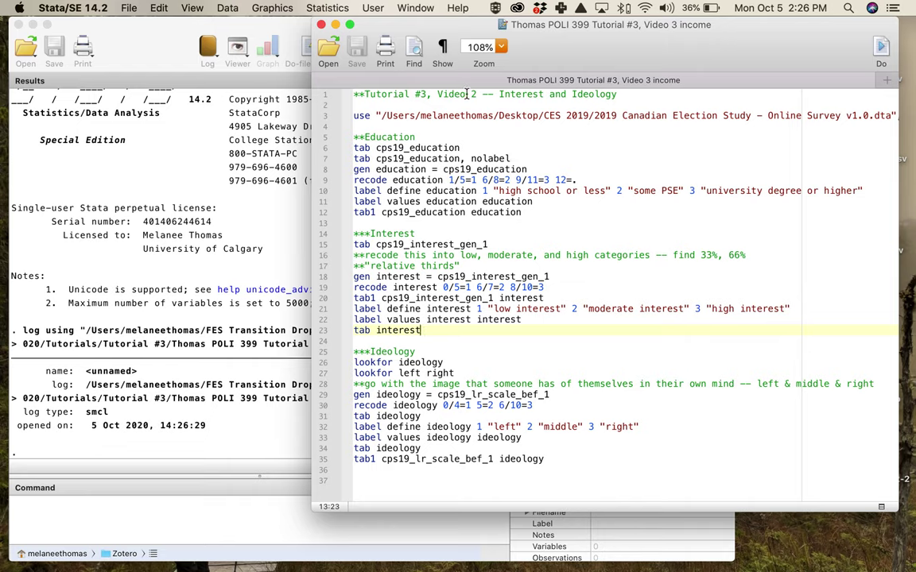
left_click_drag(469, 94, 655, 94)
type("3 ")
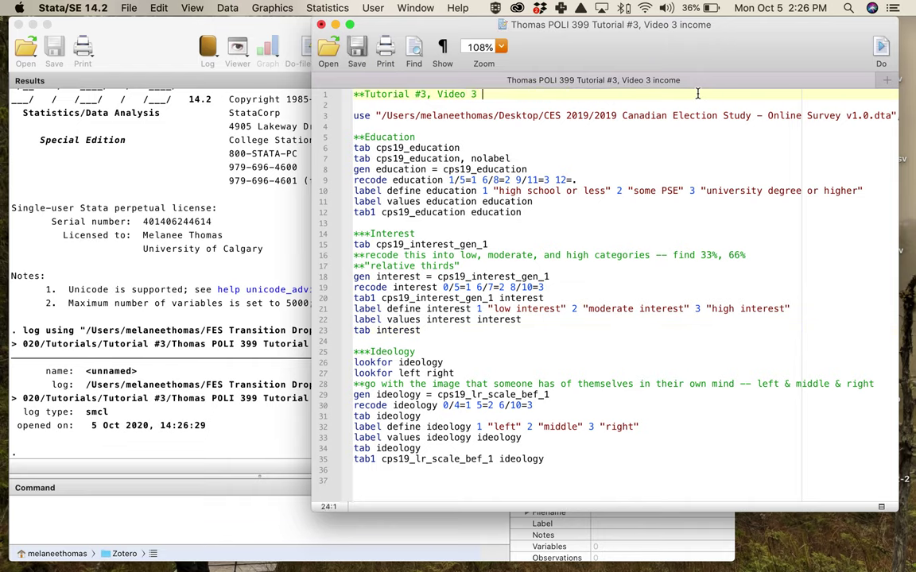
type("-- Income")
left_click_drag(354, 115, 573, 117)
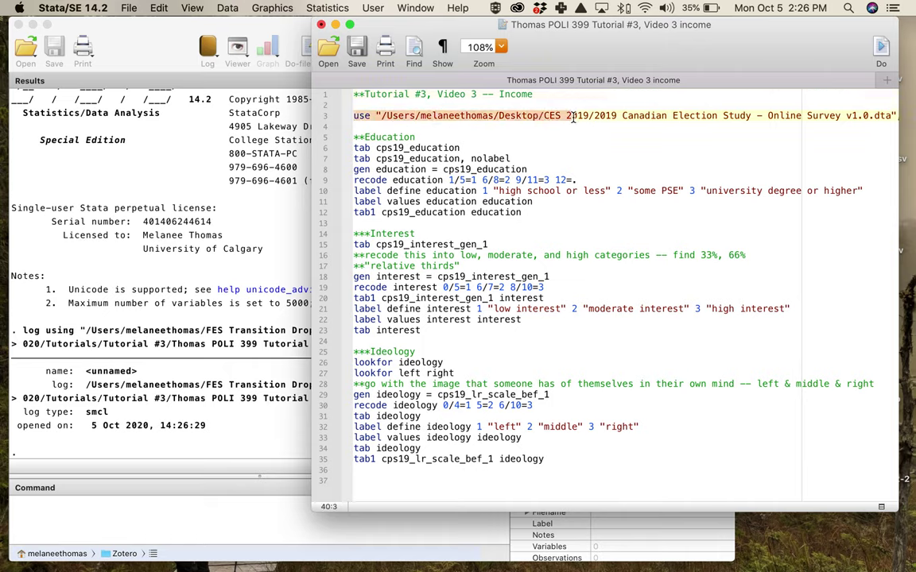
key("super+shift+d")
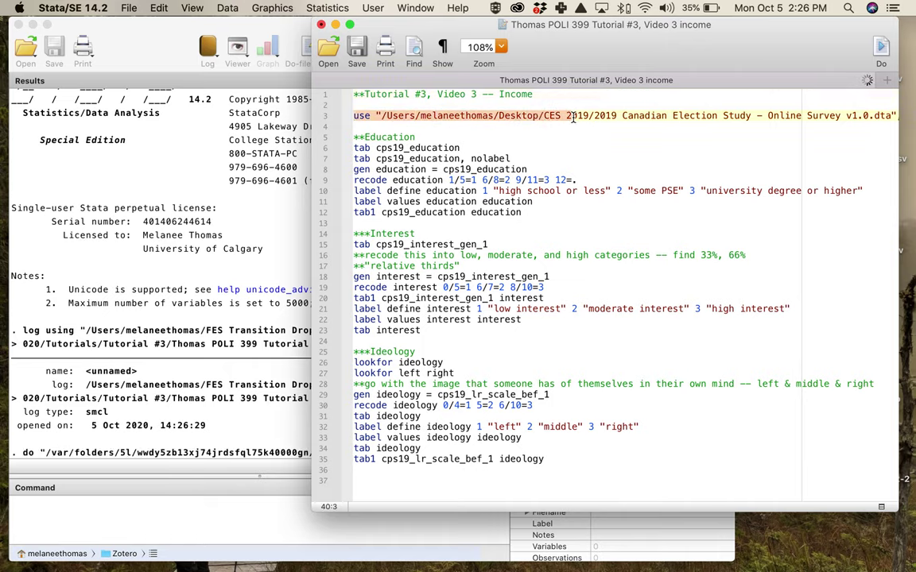
left_click(205, 292)
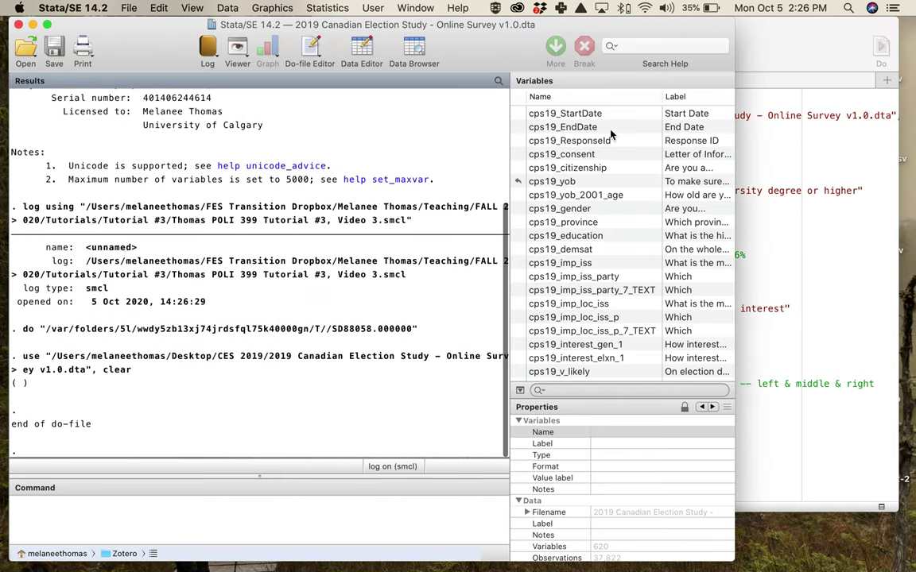
- Insert a 'set more of' line below the use command
left_click(803, 265)
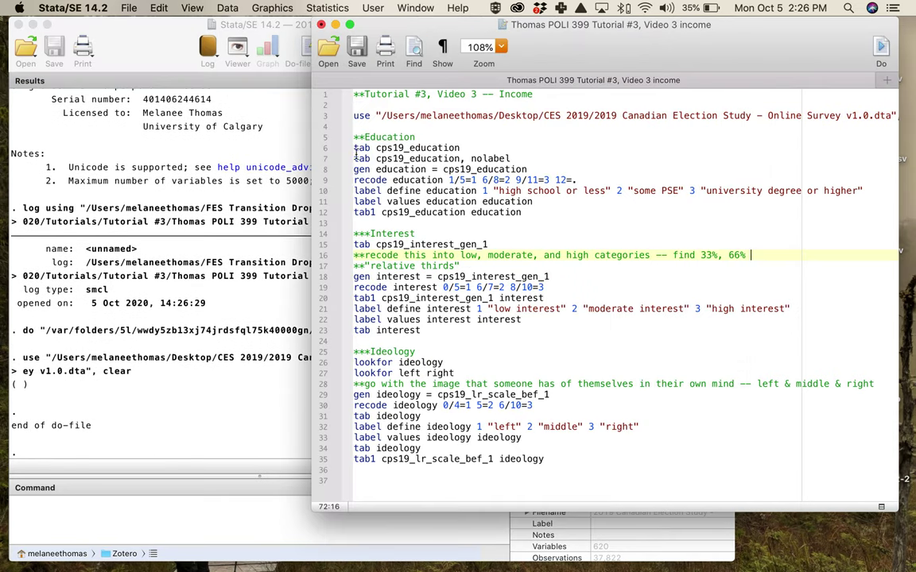
left_click(370, 128)
key("Return")
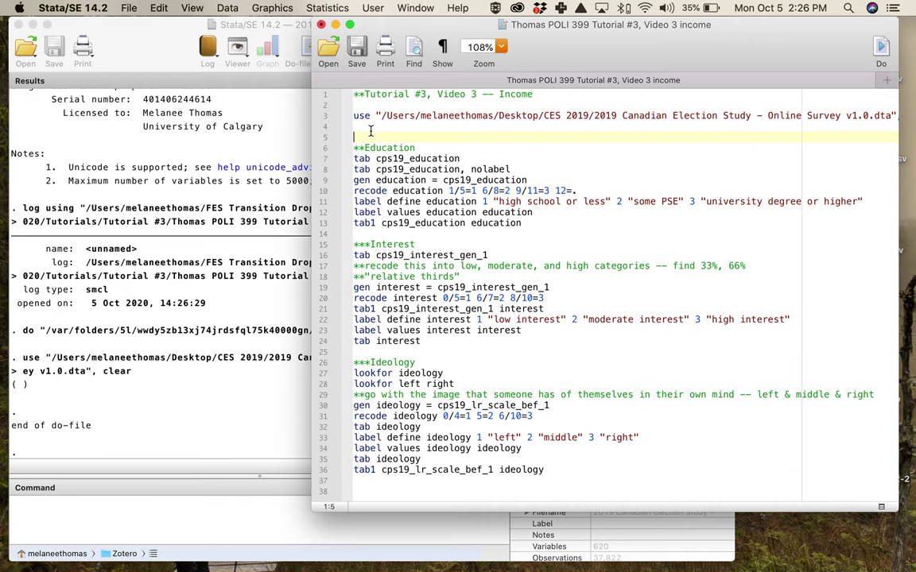
type("set more off")
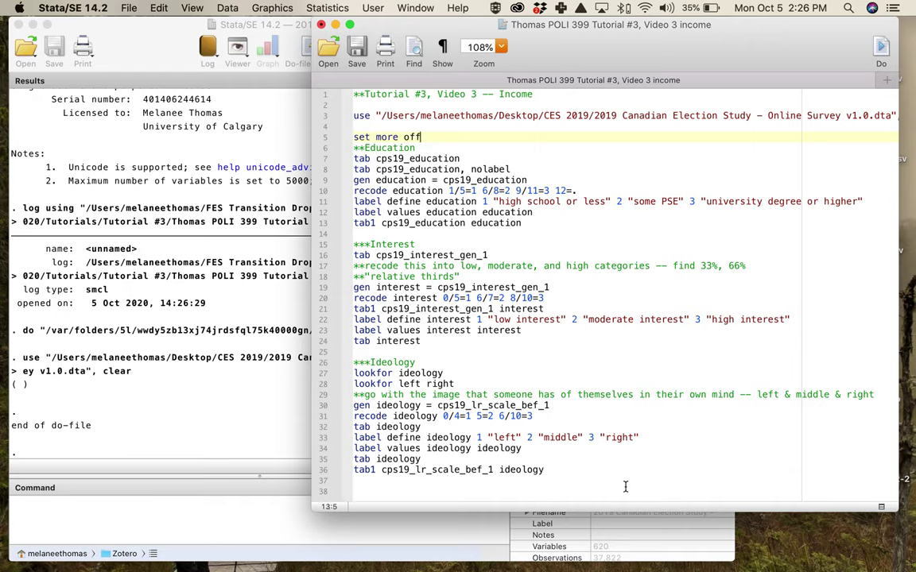
- Run the education, interest and ideology commands and scroll through the Results
left_click_drag(544, 470, 319, 138)
key("super+shift+d")
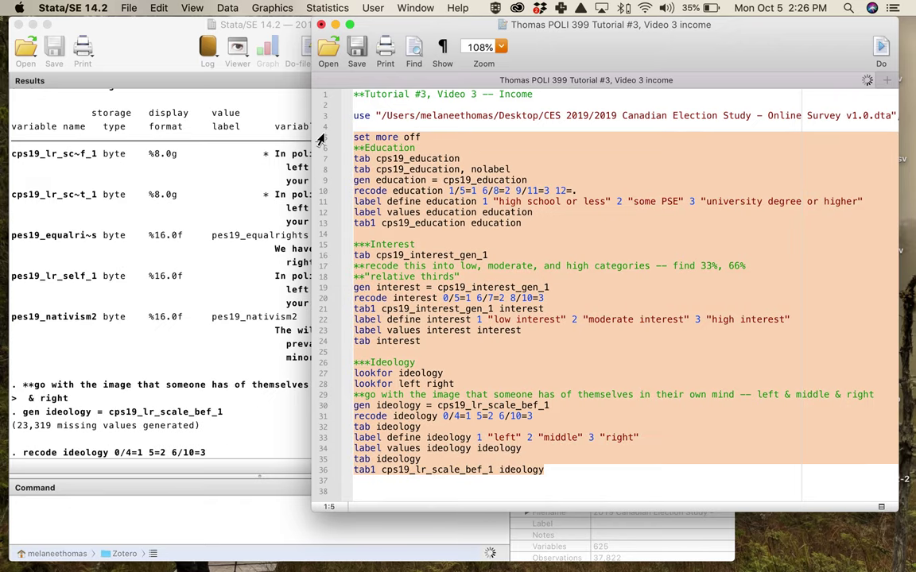
left_click(237, 425)
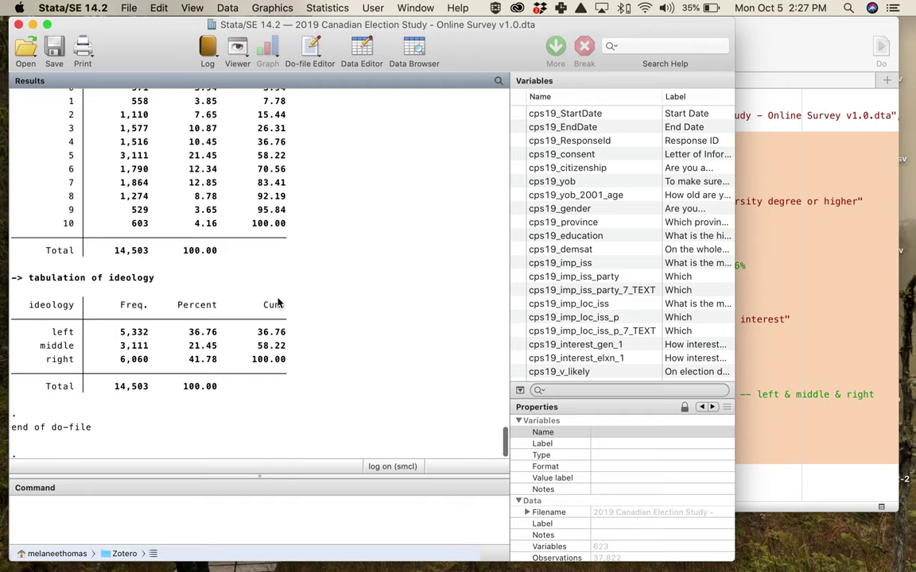
scroll(357, 289, "up", 20)
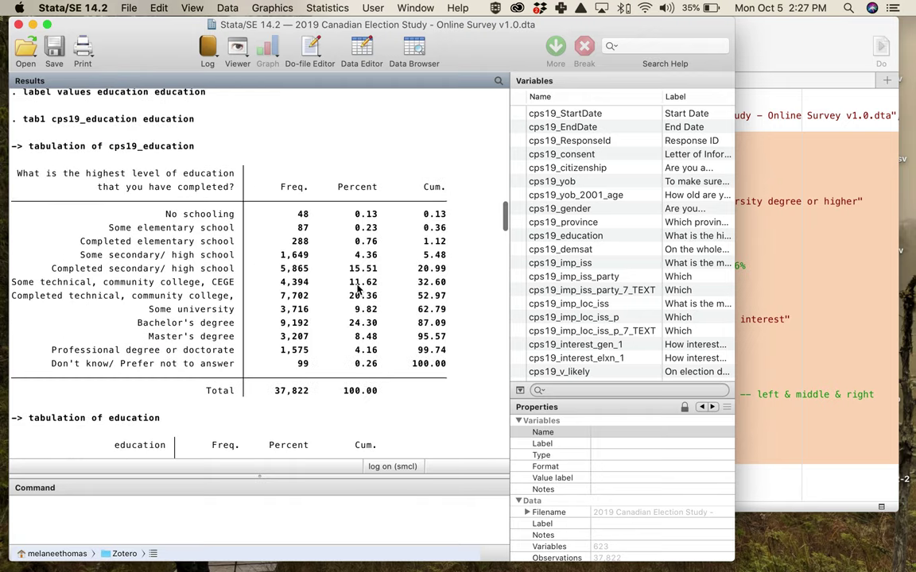
scroll(357, 289, "down", 20)
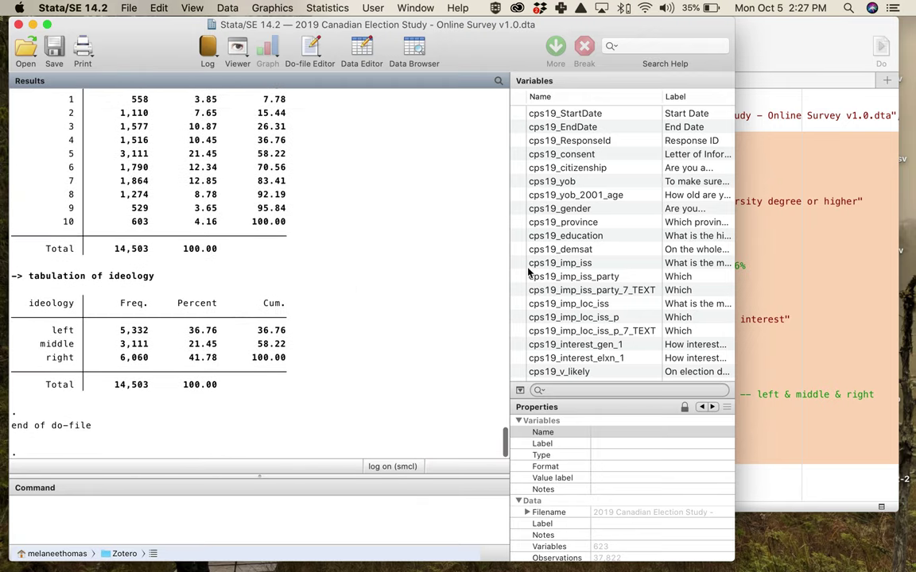
scroll(652, 285, "down", 20)
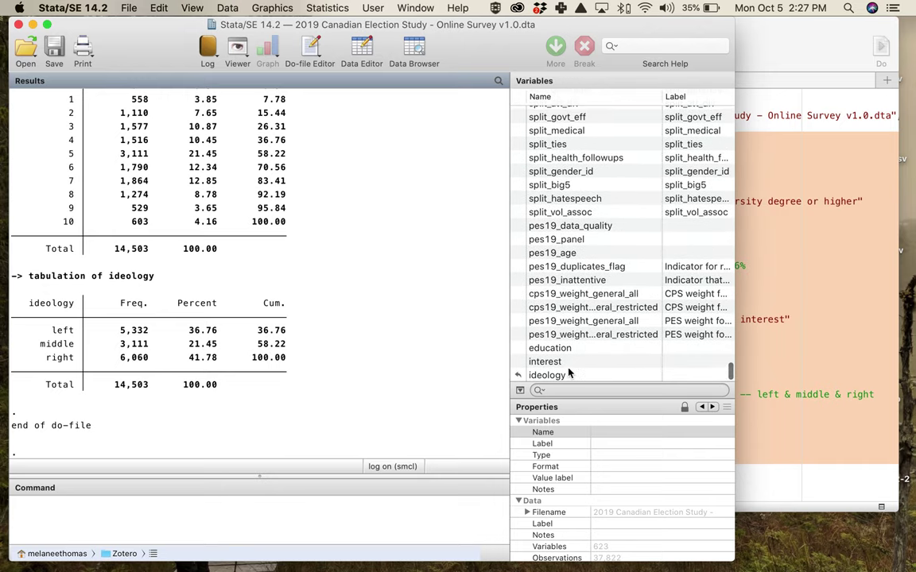
- Inspect the new education, interest and ideology variables in the Variables panel
left_click(554, 352)
left_click(554, 363)
left_click(555, 376)
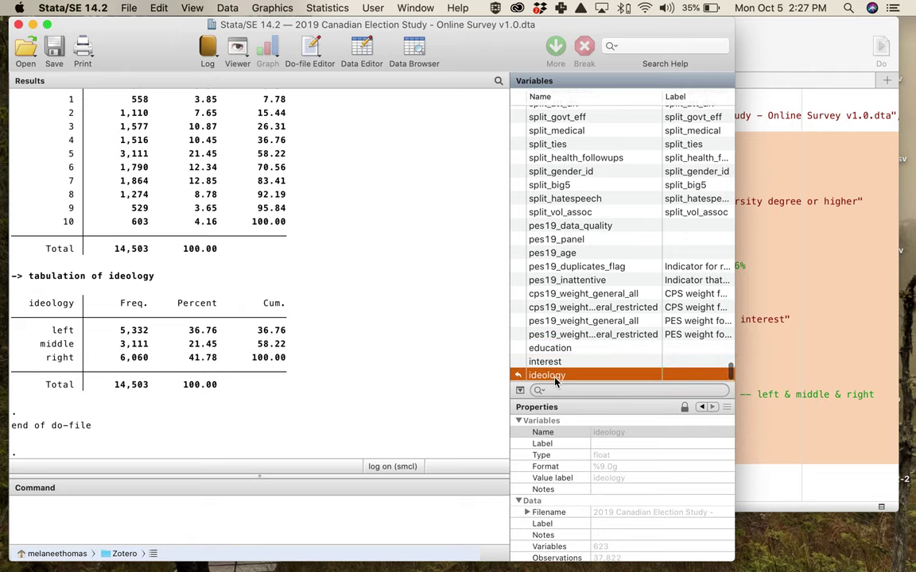
scroll(401, 381, "up", 5)
scroll(400, 382, "down", 5)
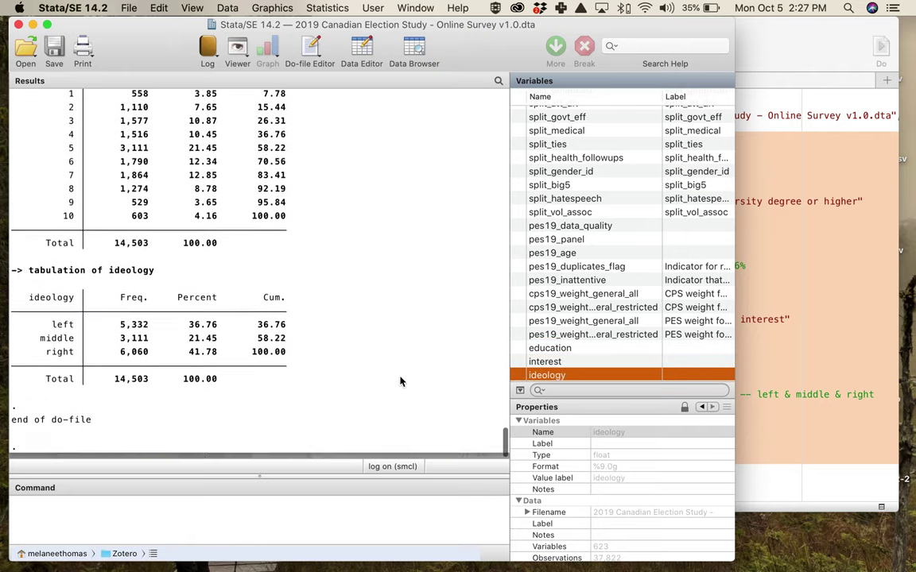
scroll(401, 382, "up", 10)
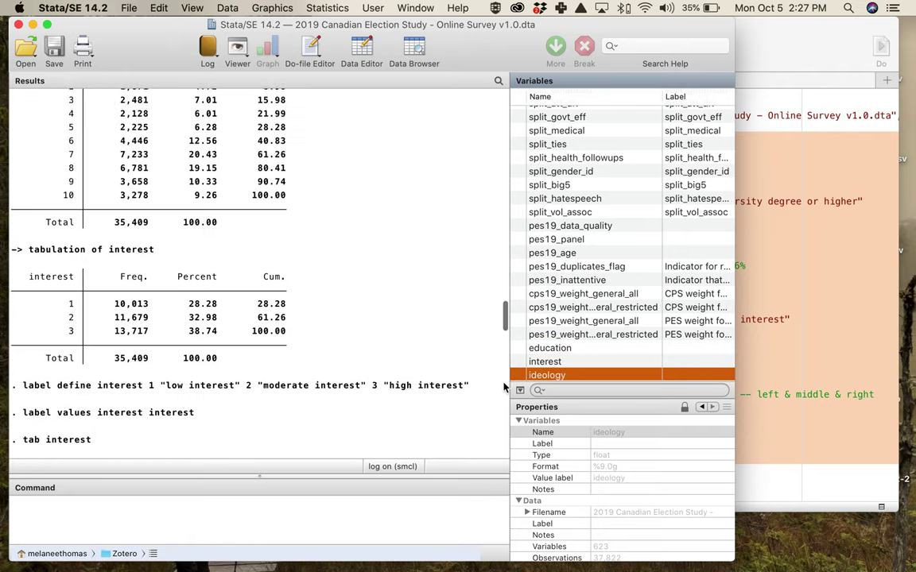
- Append blank lines after the last ideology command in the do-file
left_click(824, 432)
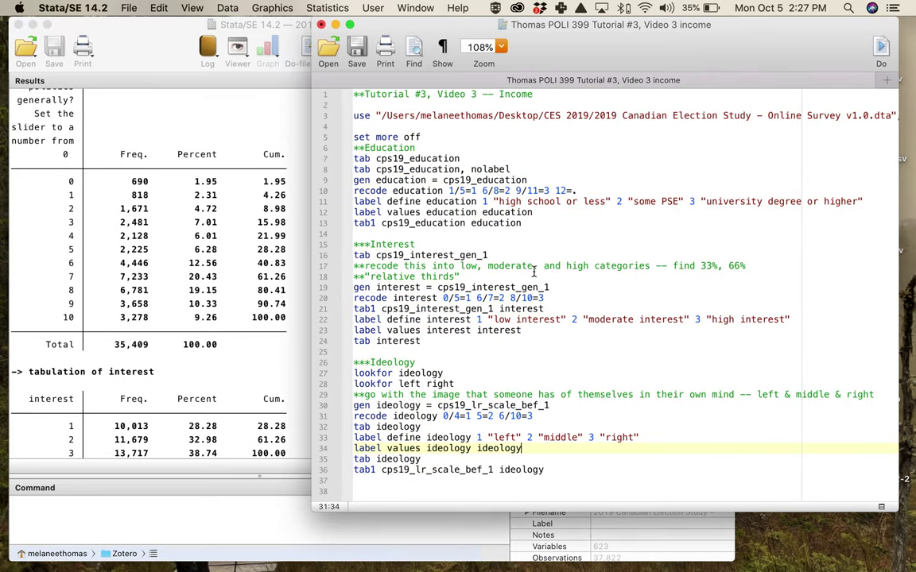
left_click(579, 472)
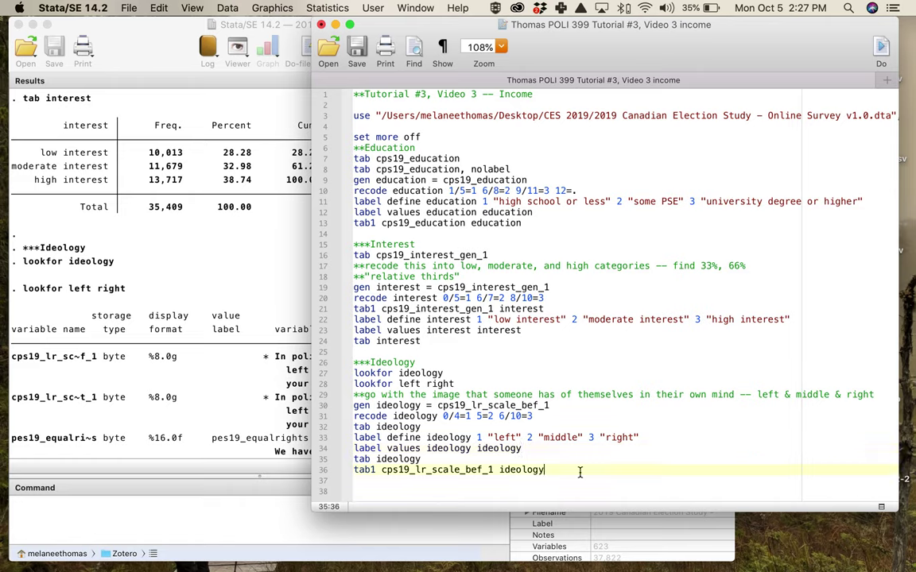
key("Return")
key("Return")
key("Return")
key("Return")
key("Return")
key("Return")
key("Return")
key("Return")
key("Return")
key("Return")
key("Return")
key("Return")
key("Return")
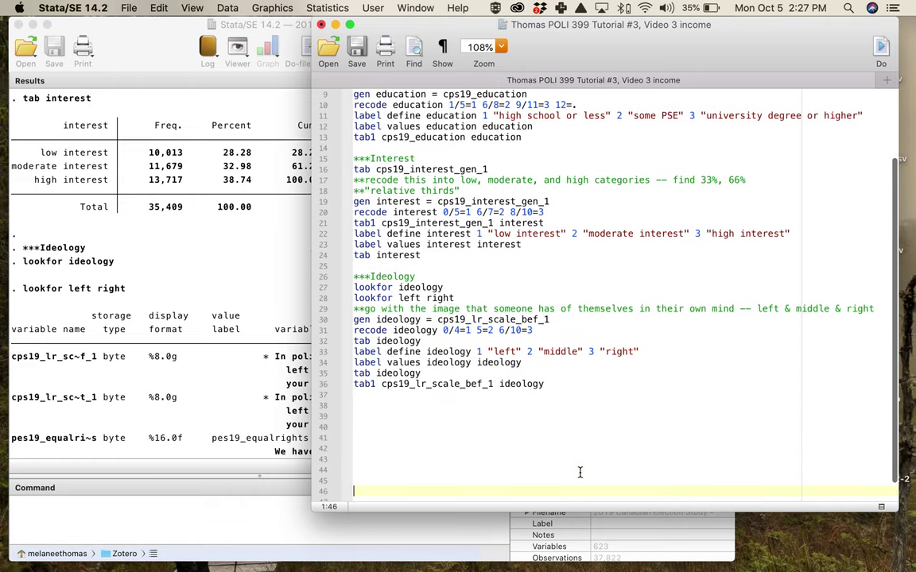
key("Return")
key("Return")
key("Return")
key("Return")
key("Return")
key("Return")
key("Return")
key("Return")
key("Return")
key("Return")
key("Return")
key("Return")
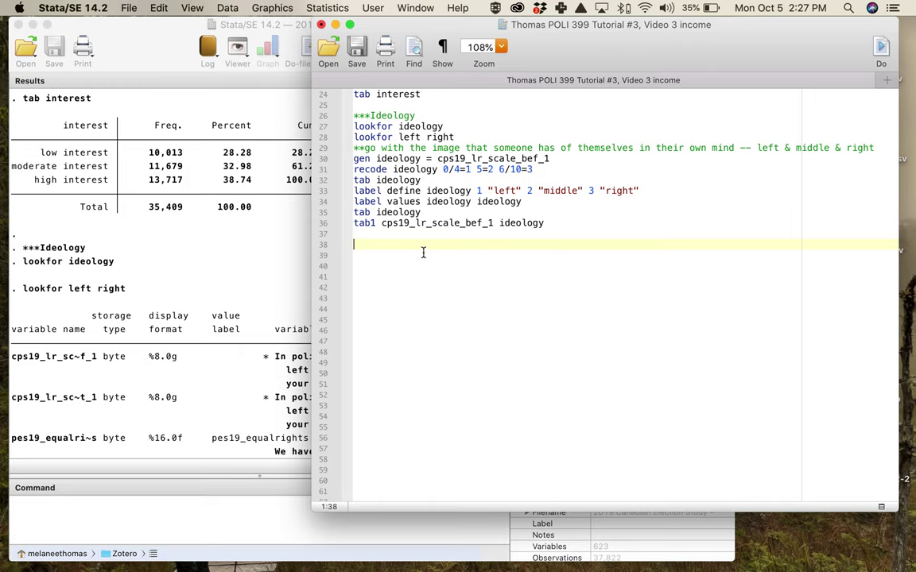
- Look over the do-file, then bring up the noodling notes in TextEdit
scroll(637, 258, "up", 3)
scroll(638, 258, "up", 5)
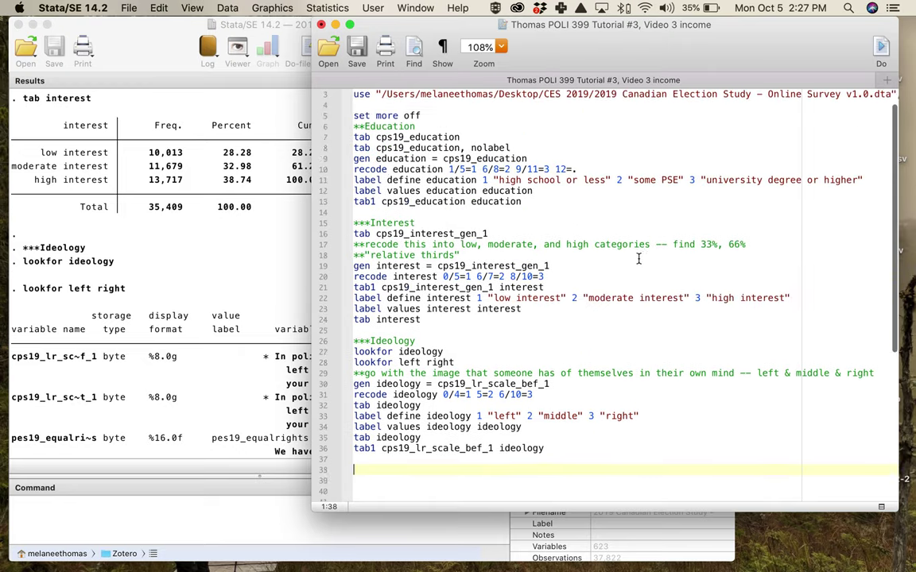
scroll(638, 257, "down", 4)
scroll(637, 257, "up", 4)
scroll(637, 257, "down", 4)
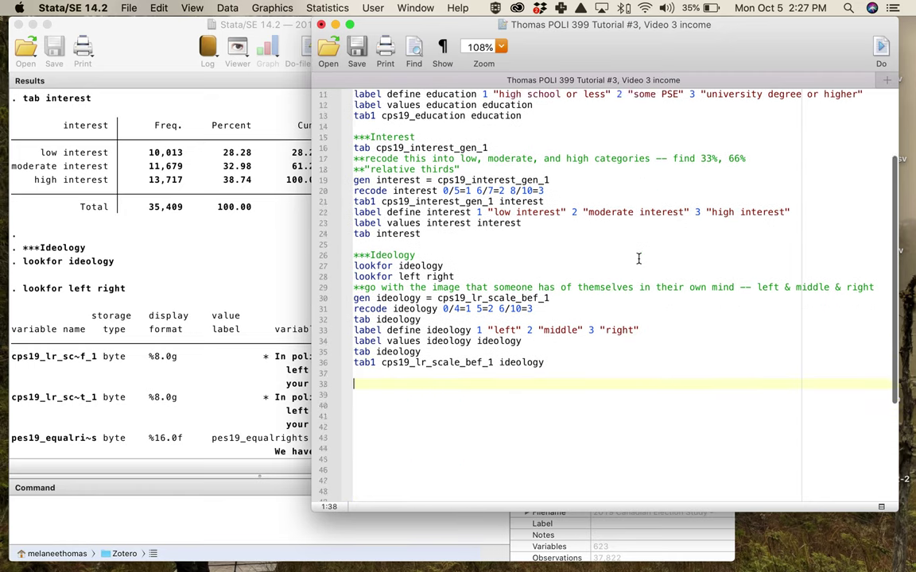
scroll(637, 257, "up", 4)
scroll(638, 258, "down", 1)
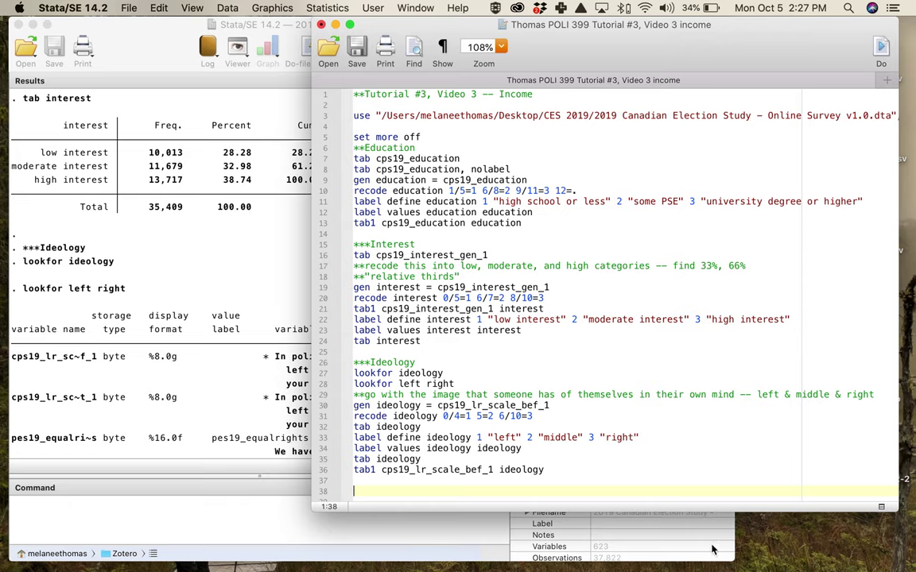
mouse_move(671, 561)
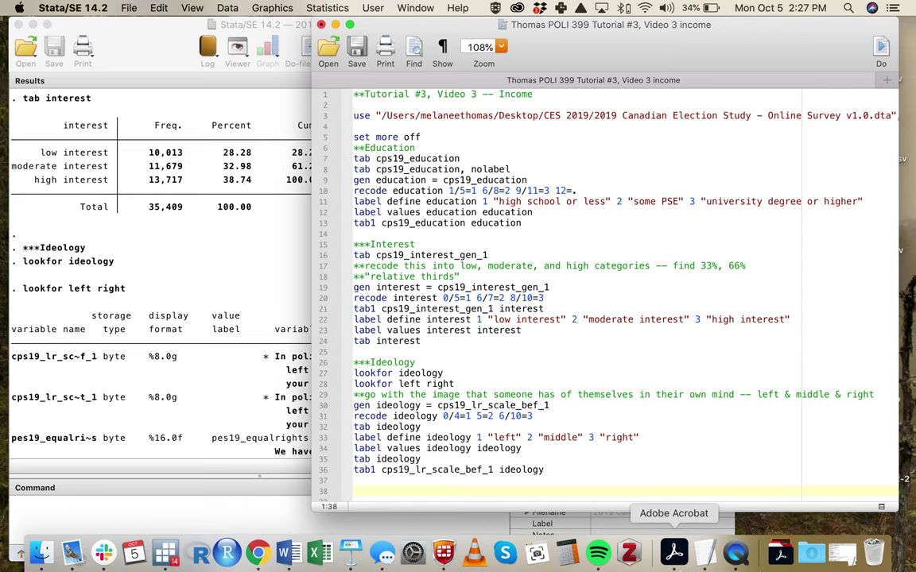
left_click(705, 554)
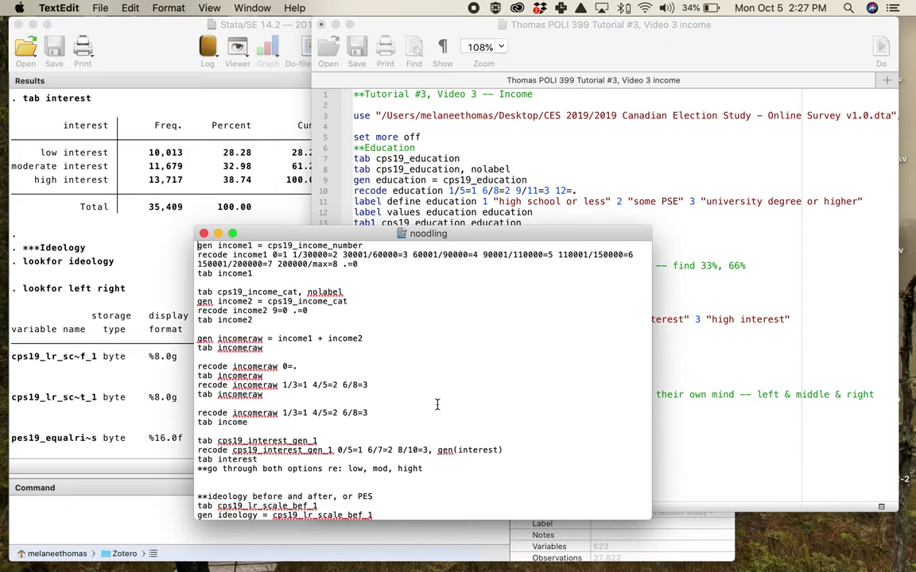
- Review the draft income recode commands in the noodling notes, then close them
scroll(432, 440, "down", 5)
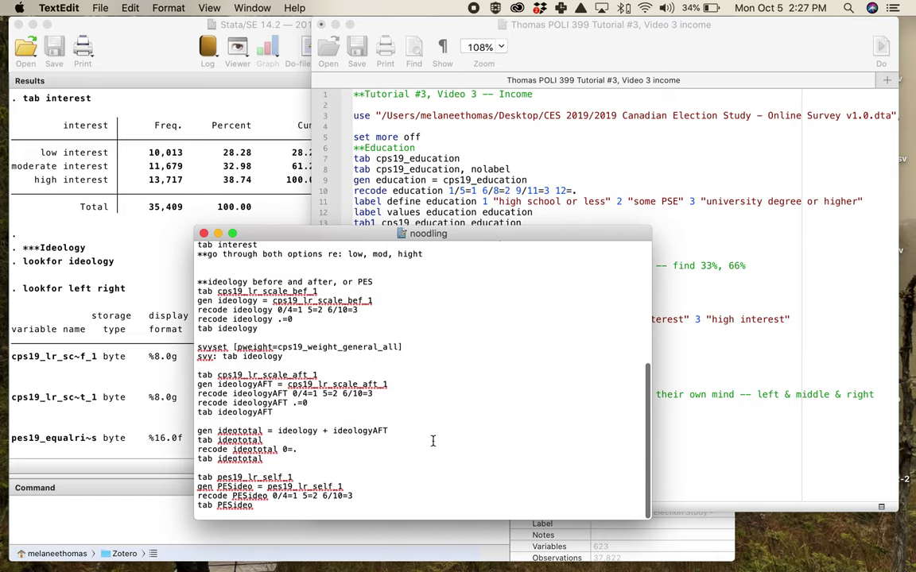
scroll(433, 440, "up", 5)
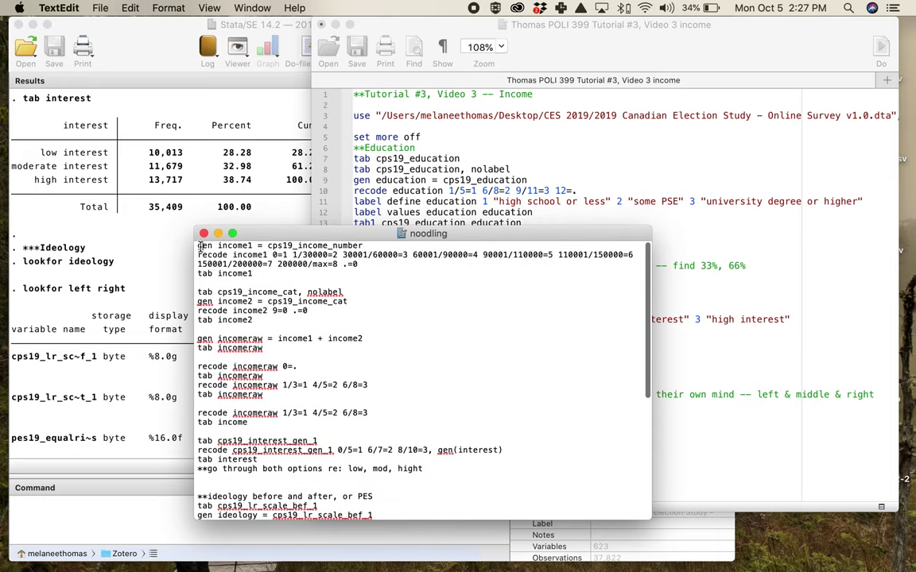
left_click_drag(200, 246, 445, 487)
scroll(477, 384, "down", 5)
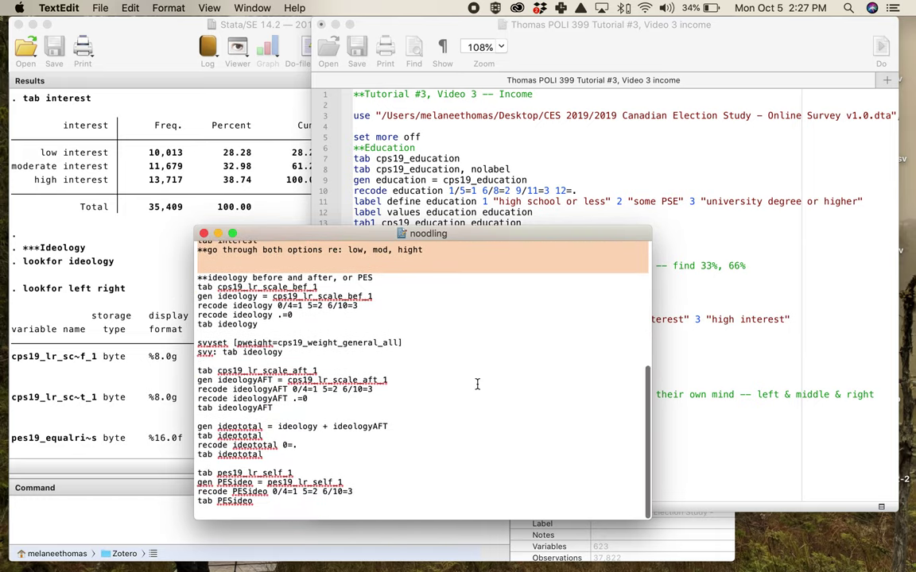
scroll(477, 384, "up", 5)
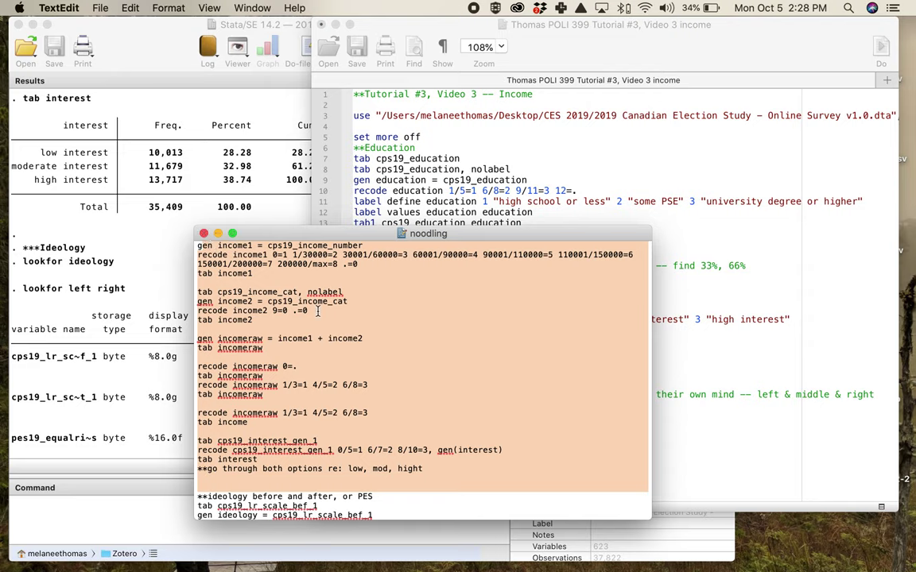
left_click_drag(417, 240, 392, 250)
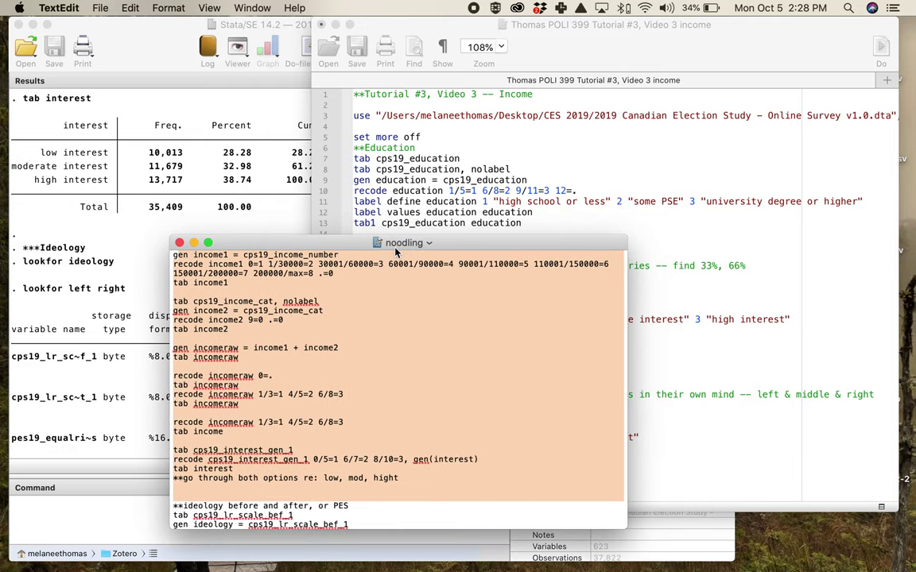
left_click(179, 244)
- Add a ***Income section heading below the ideology section, removing an extra blank line
left_click(576, 465)
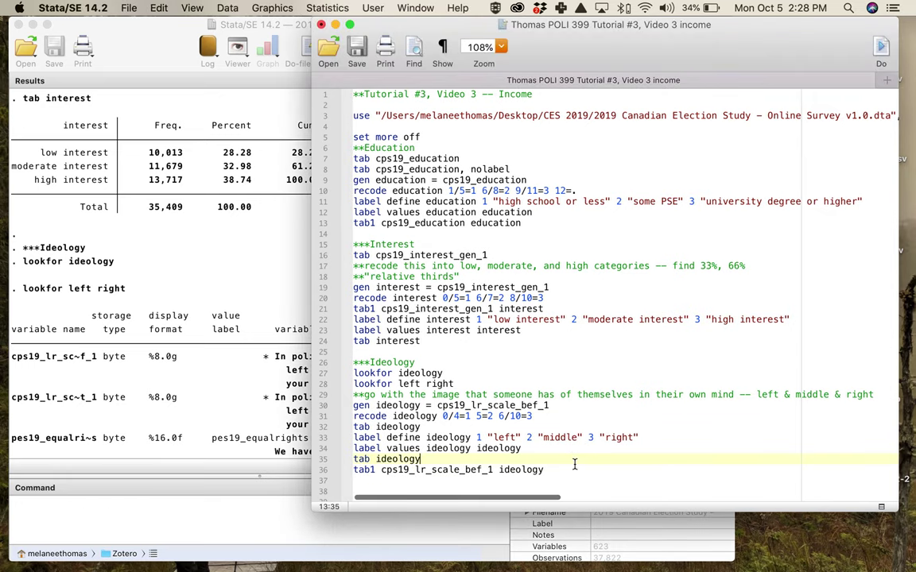
scroll(576, 462, "down", 3)
left_click(579, 443)
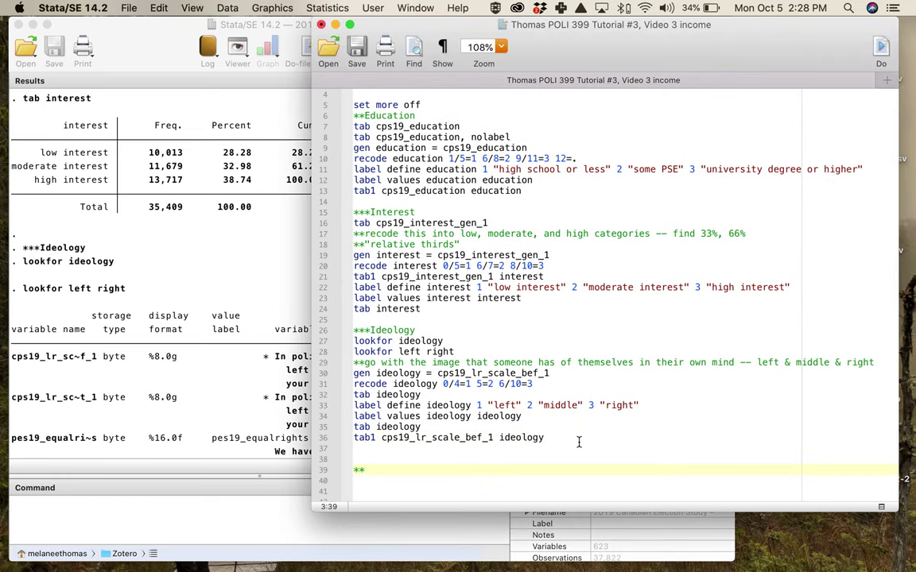
type("**Income")
key("Return")
scroll(569, 362, "down", 5)
left_click(393, 295)
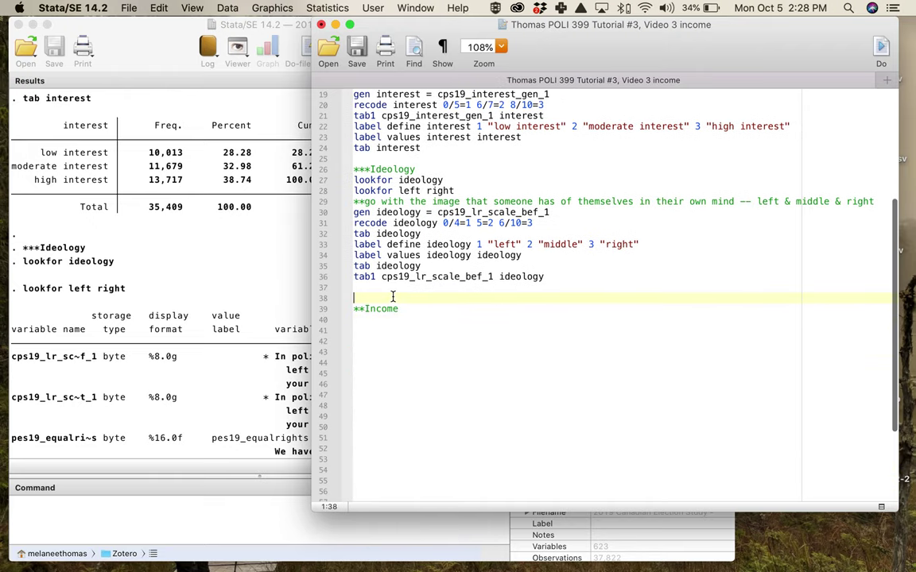
key("BackSpace")
left_click(392, 318)
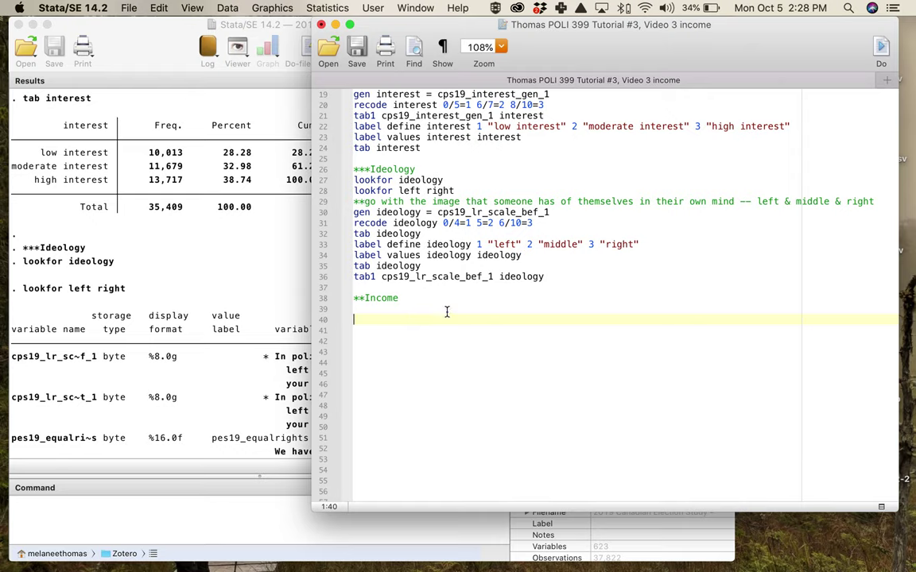
left_click(366, 298)
type("*")
left_click(426, 301)
- Add and run a 'lookfor income' line to list the income variables
key("Return")
type("lookfor income")
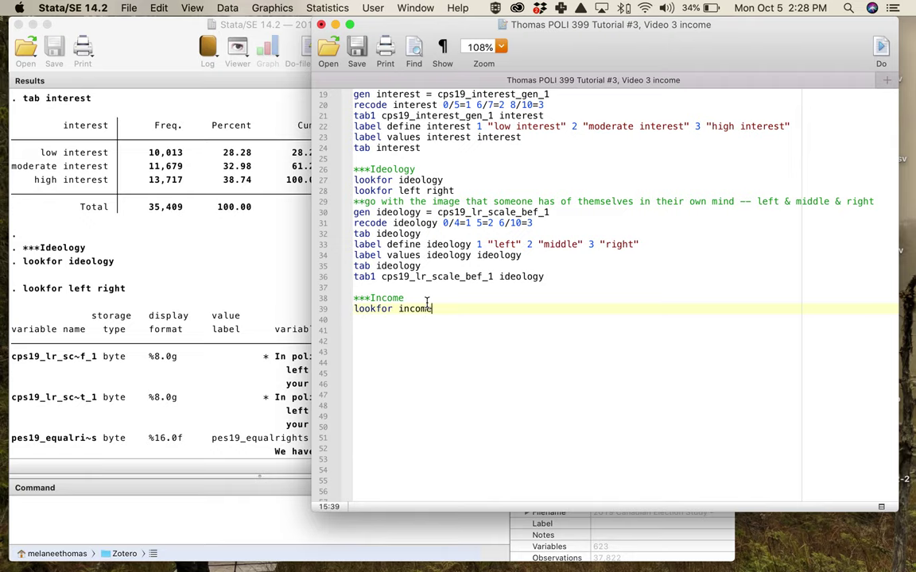
triple_click(414, 315)
key("super+shift+d")
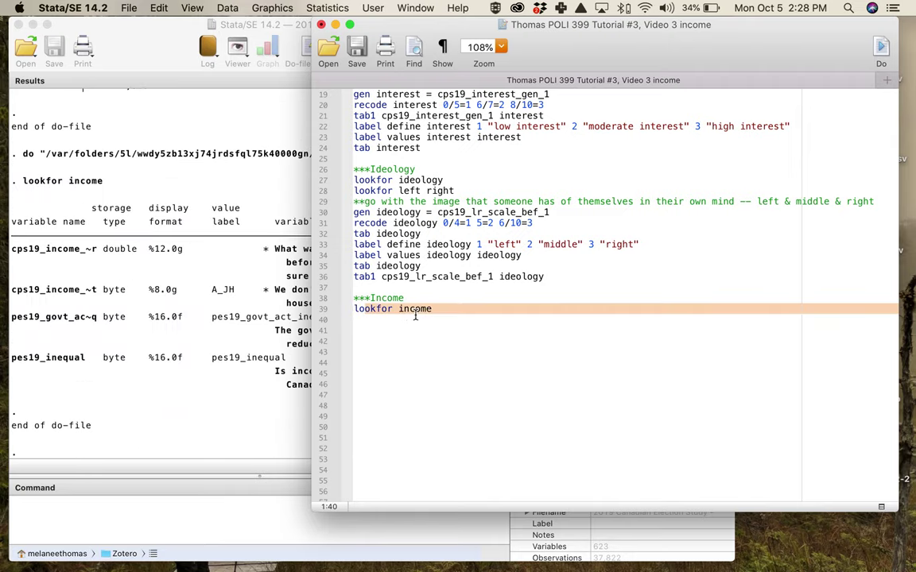
left_click(140, 353)
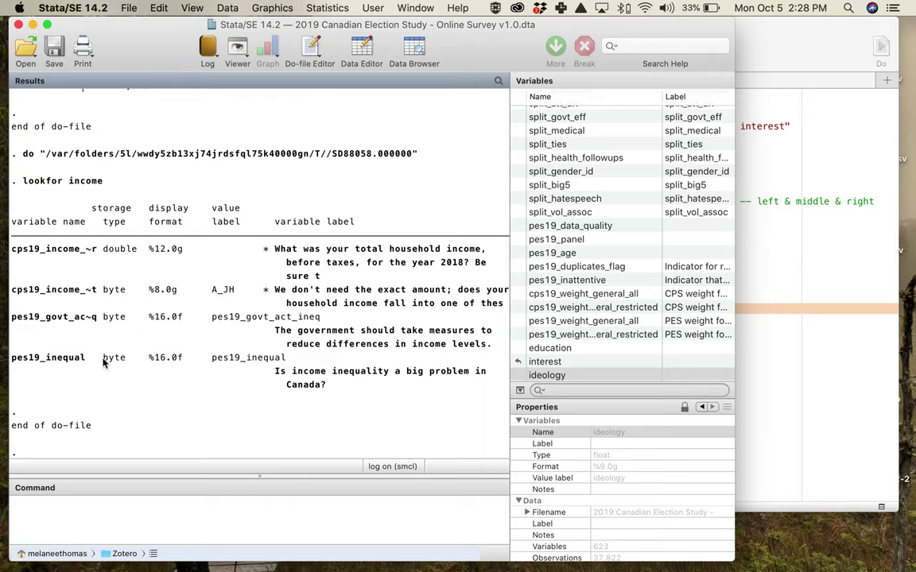
- Filter the Variables list by 'income' and copy cps19_income_number and cps19_income_cat
left_click(599, 392)
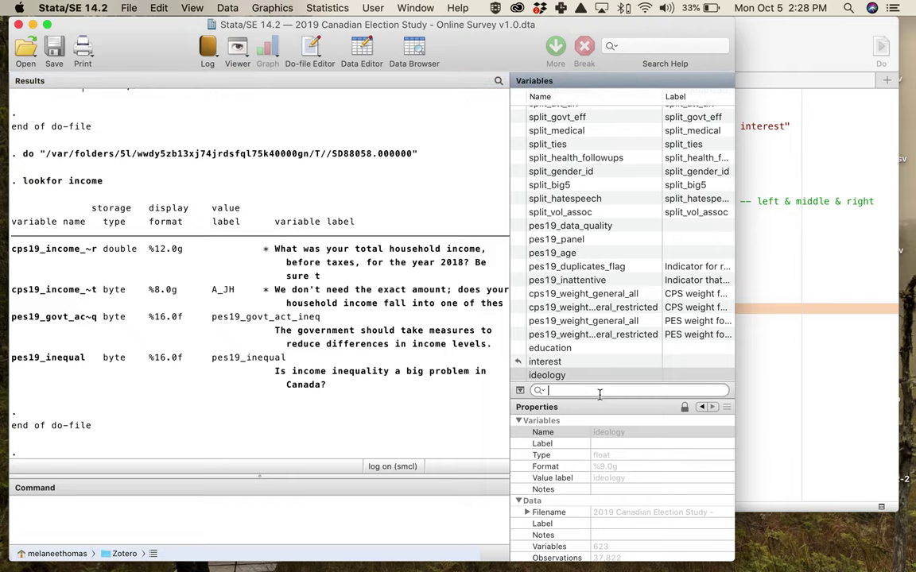
type("income")
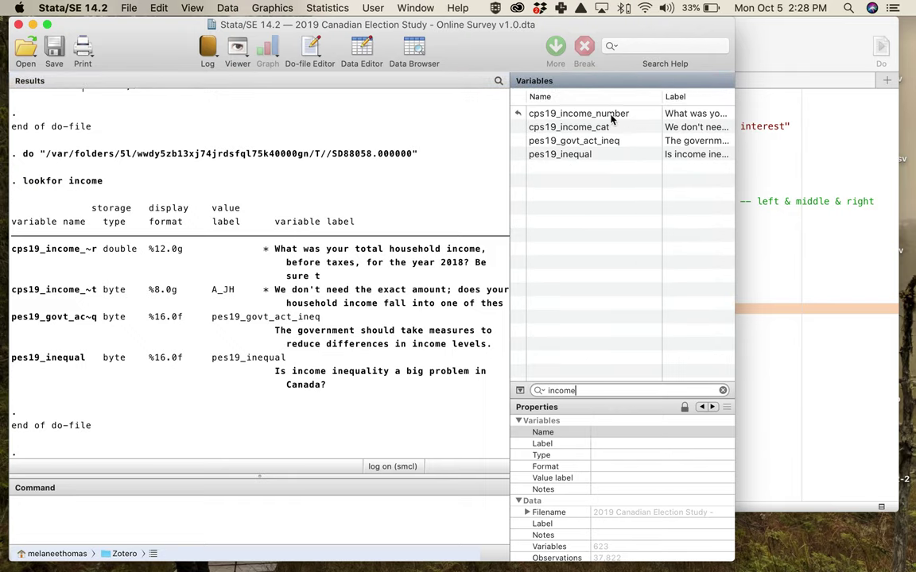
double_click(606, 115)
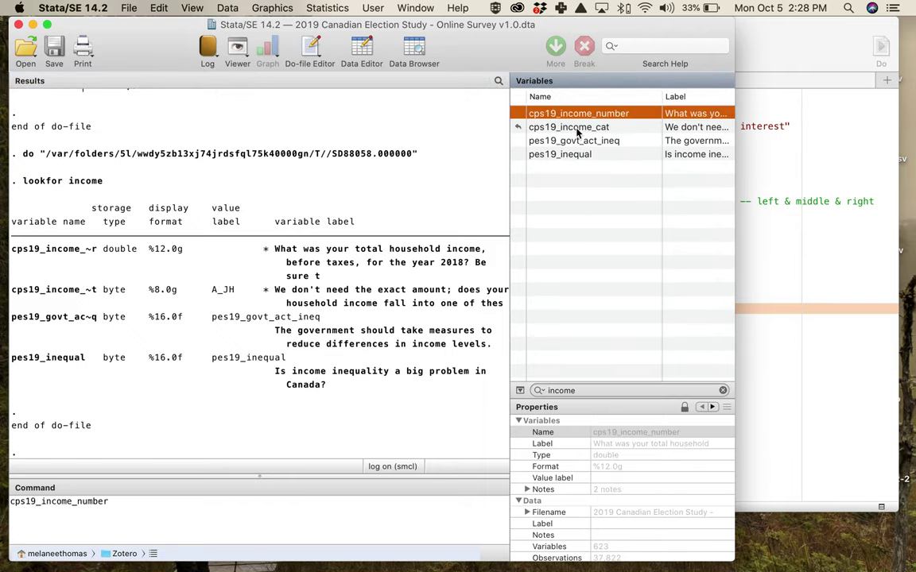
double_click(578, 129)
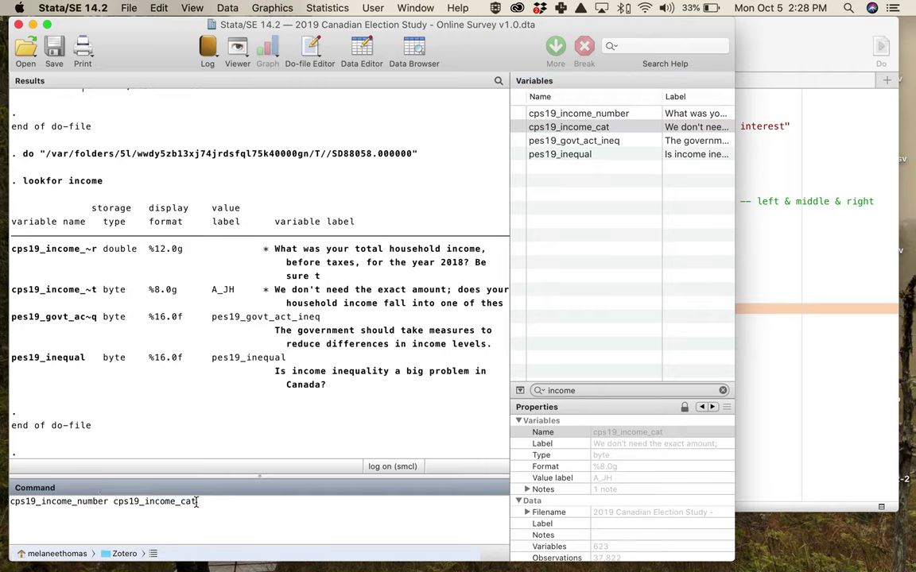
left_click_drag(196, 501, 2, 501)
key("super+c")
- Add and run 'tab1 cps19_income_number cps19_income_cat' below the lookfor line
left_click(859, 418)
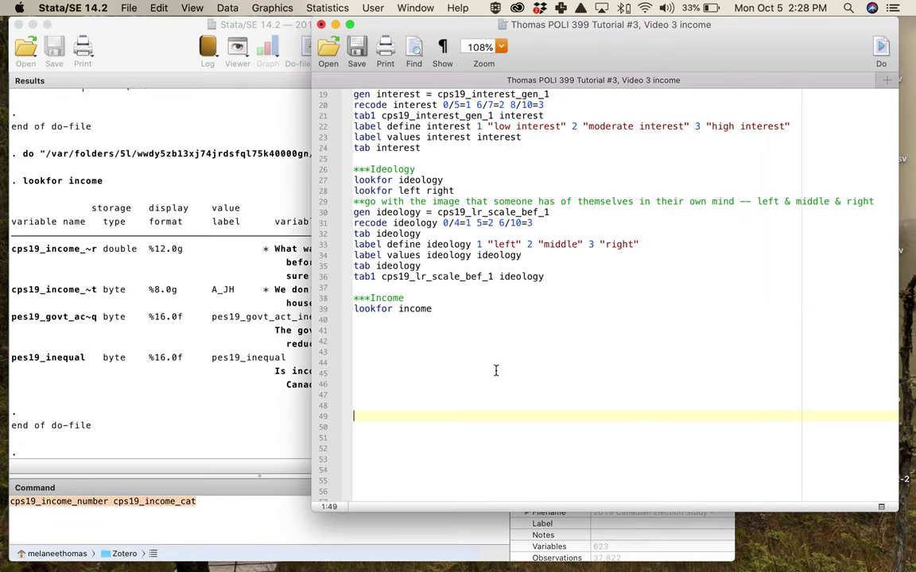
left_click(434, 321)
type("tab1")
key("super+v")
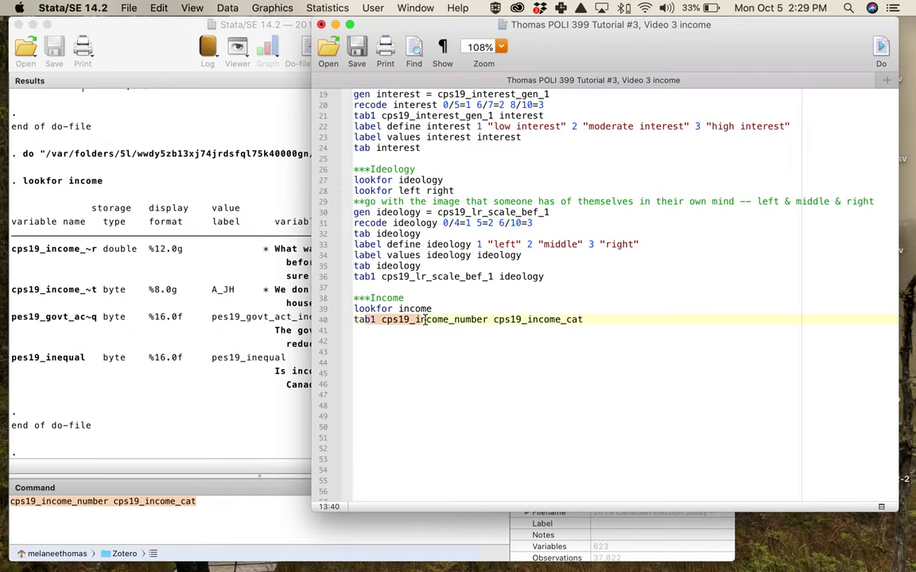
left_click(425, 319)
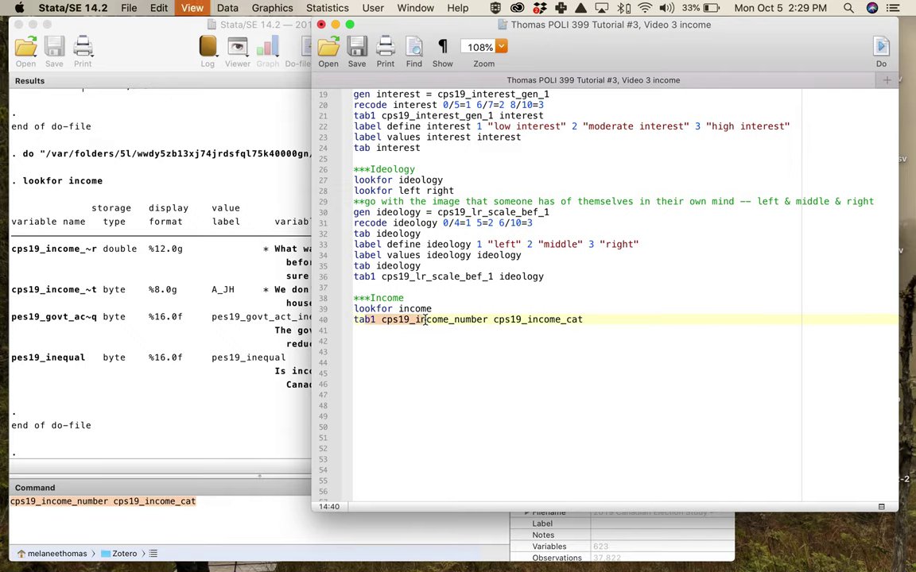
key("super+shift+d")
left_click(229, 252)
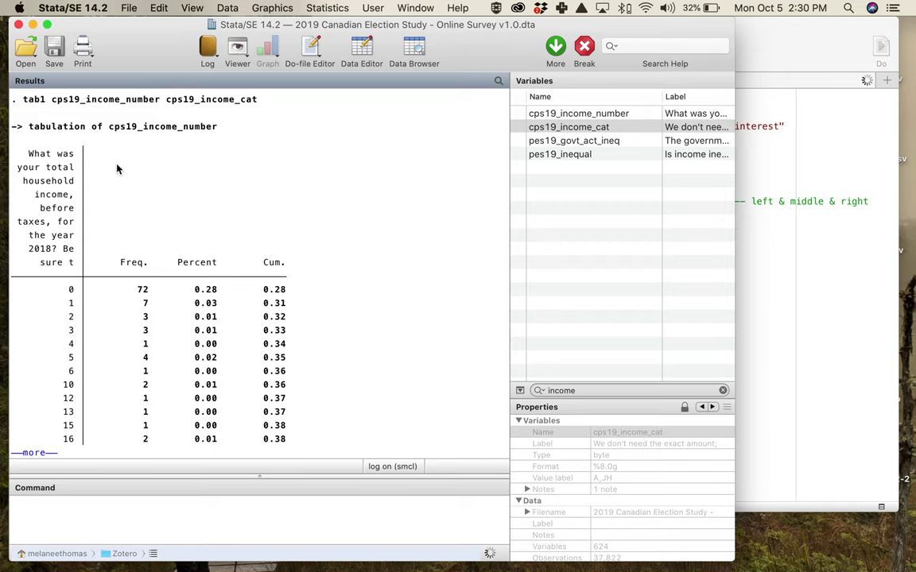
- Page through the income frequency table with —more—, then Break the run
left_click(45, 457)
left_click(43, 458)
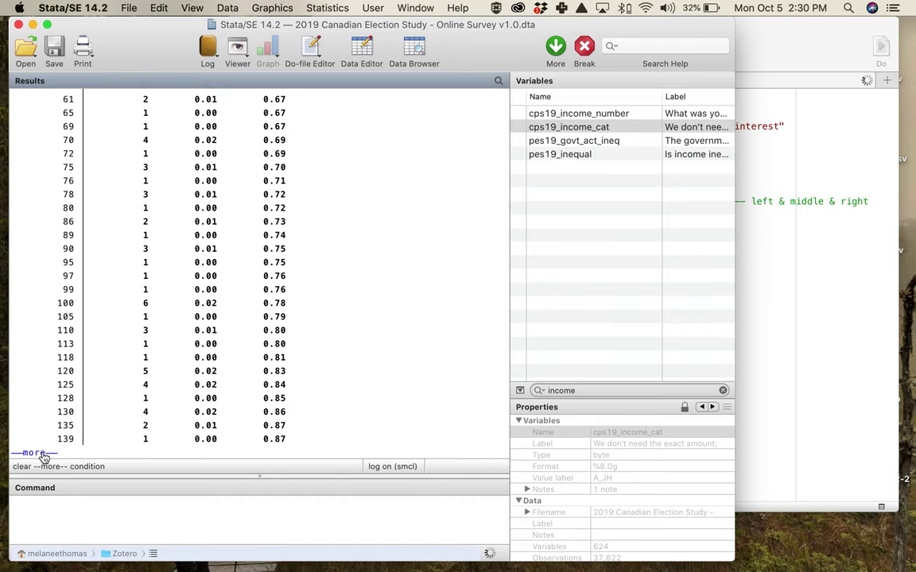
left_click(44, 457)
left_click(43, 457)
left_click(44, 457)
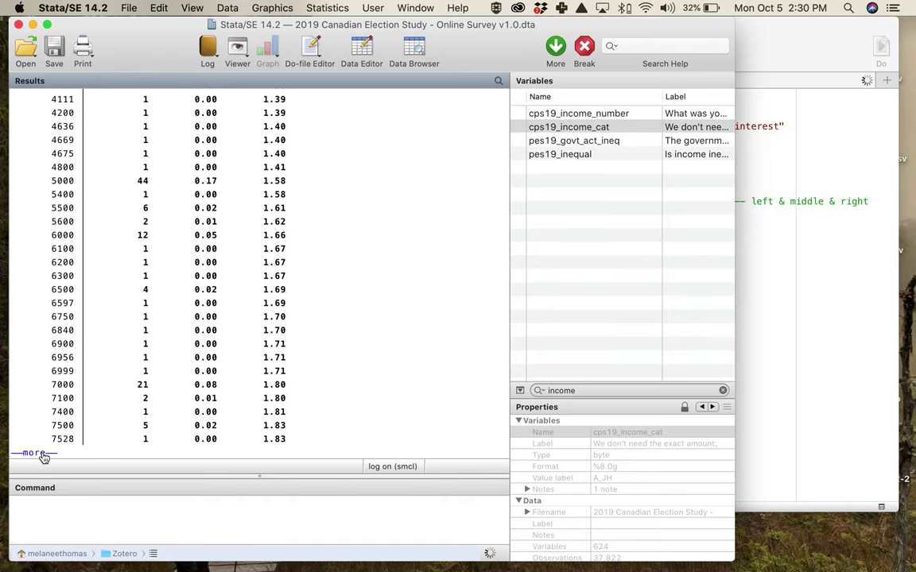
left_click(44, 457)
left_click(556, 48)
left_click(556, 48)
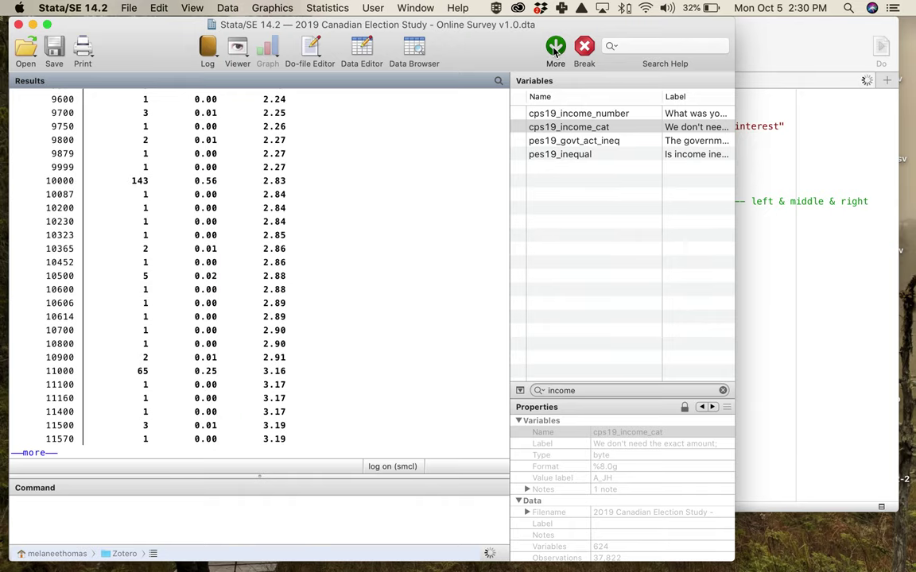
left_click(556, 47)
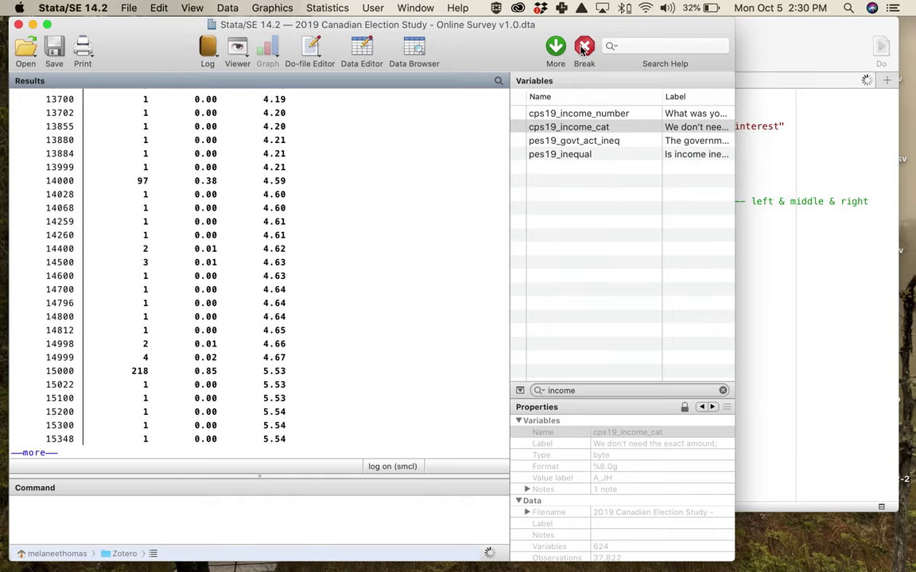
left_click(556, 48)
left_click(585, 47)
left_click(765, 315)
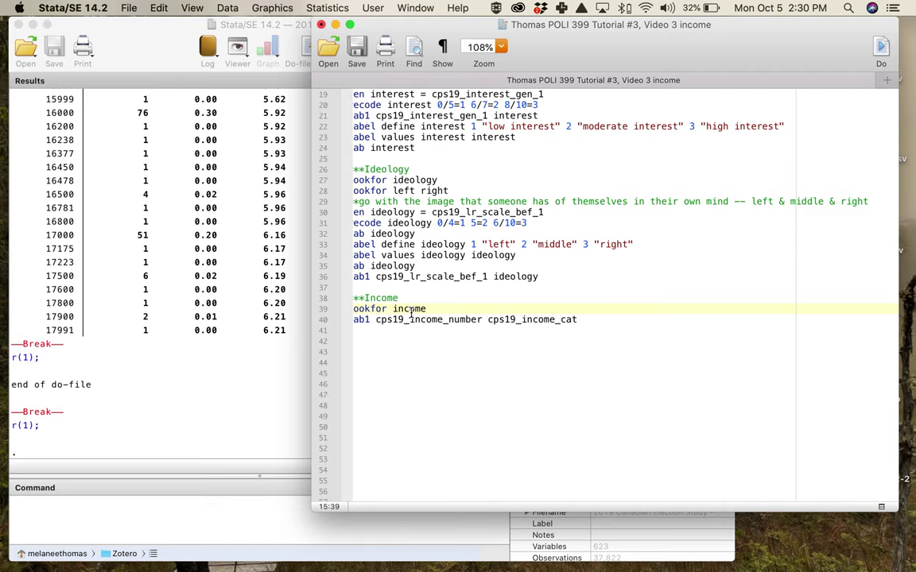
key("Return")
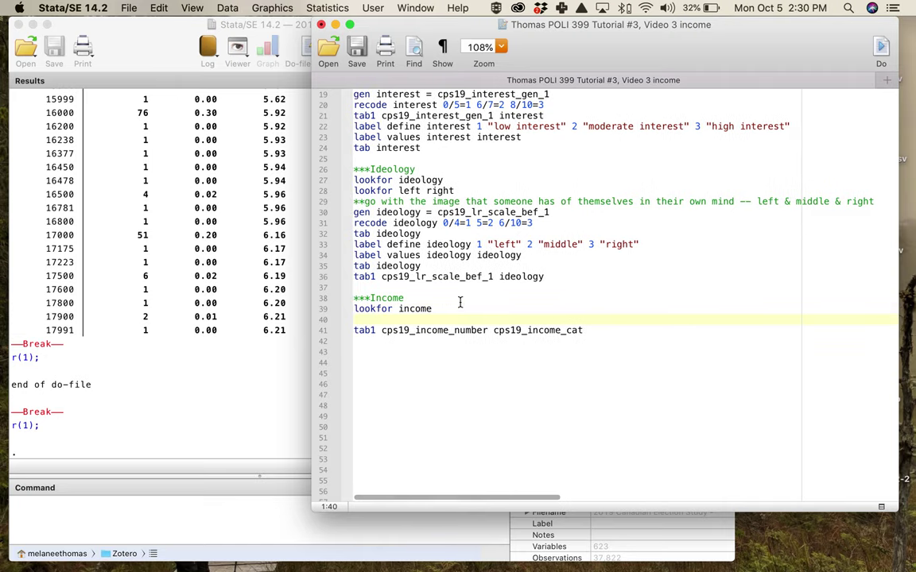
type("set more off")
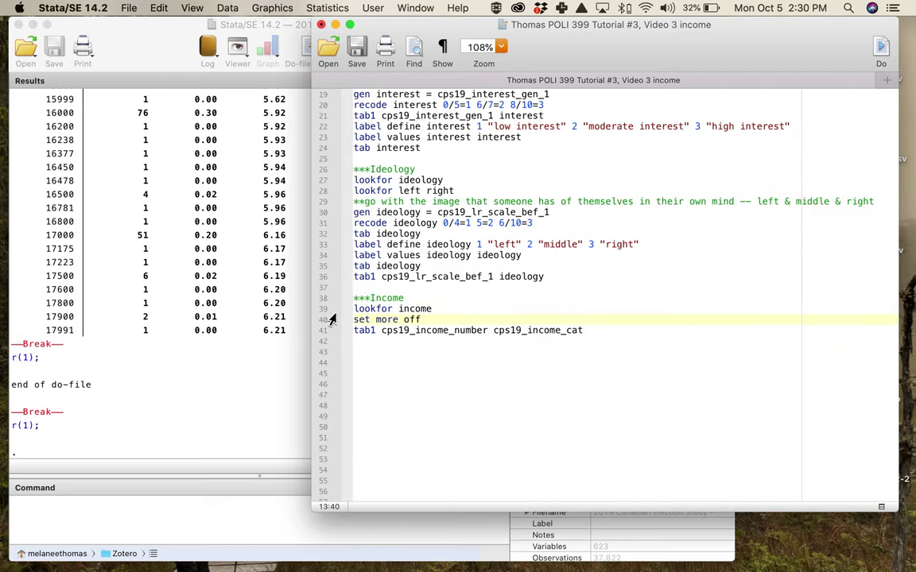
left_click(328, 319)
key("super+shift+d")
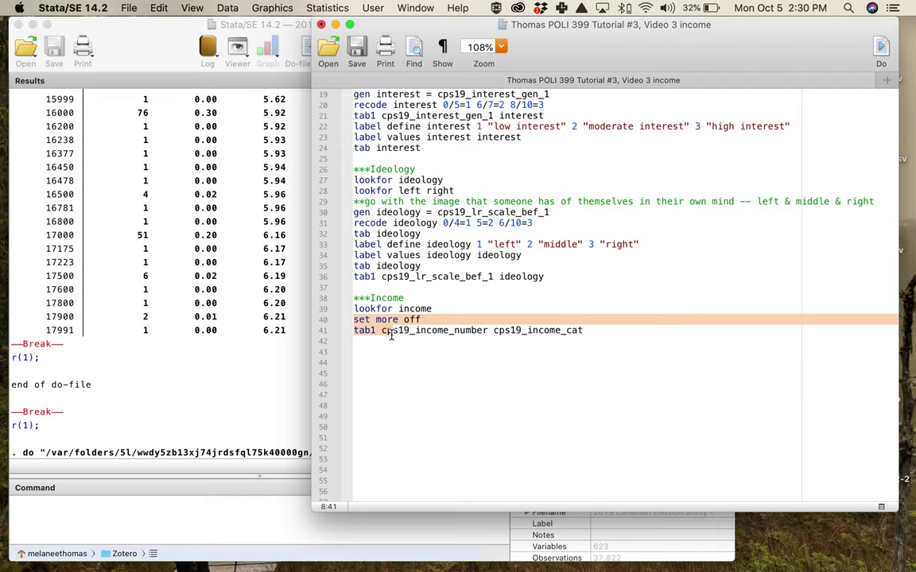
left_click(225, 275)
scroll(225, 275, "up", 20)
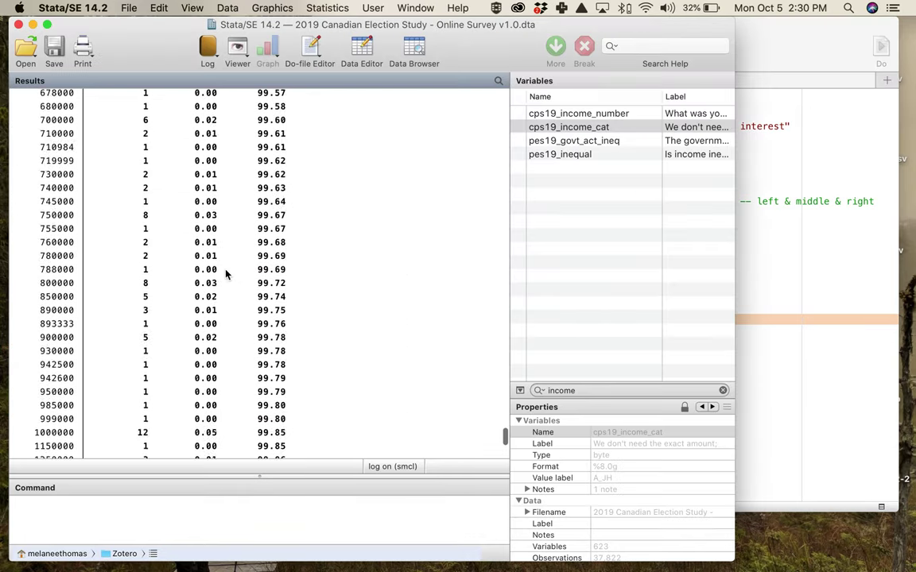
scroll(225, 275, "down", 20)
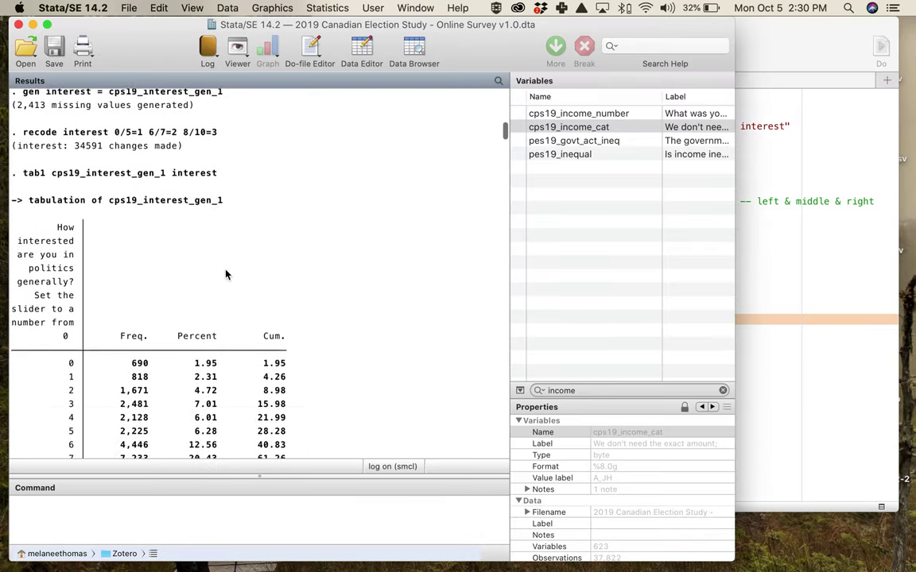
scroll(225, 275, "down", 9)
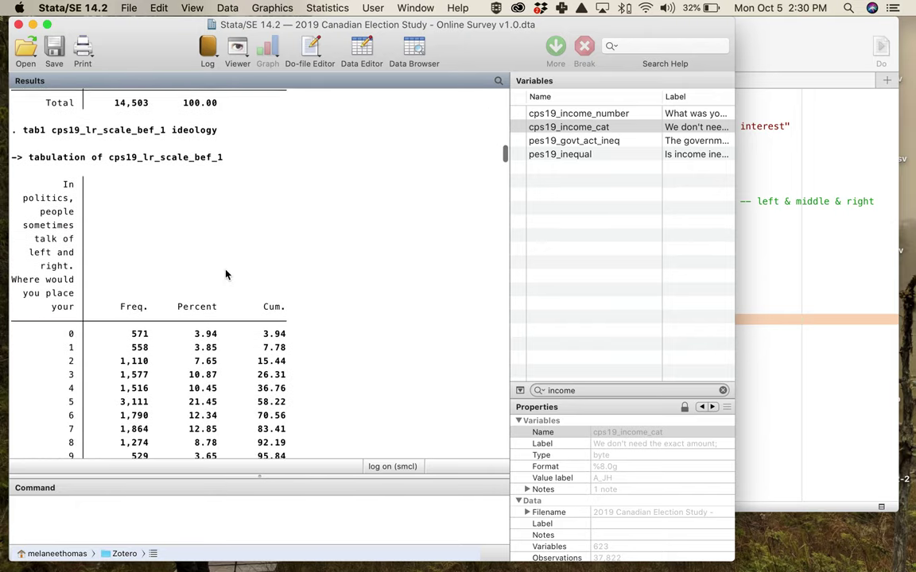
scroll(194, 211, "up", 2)
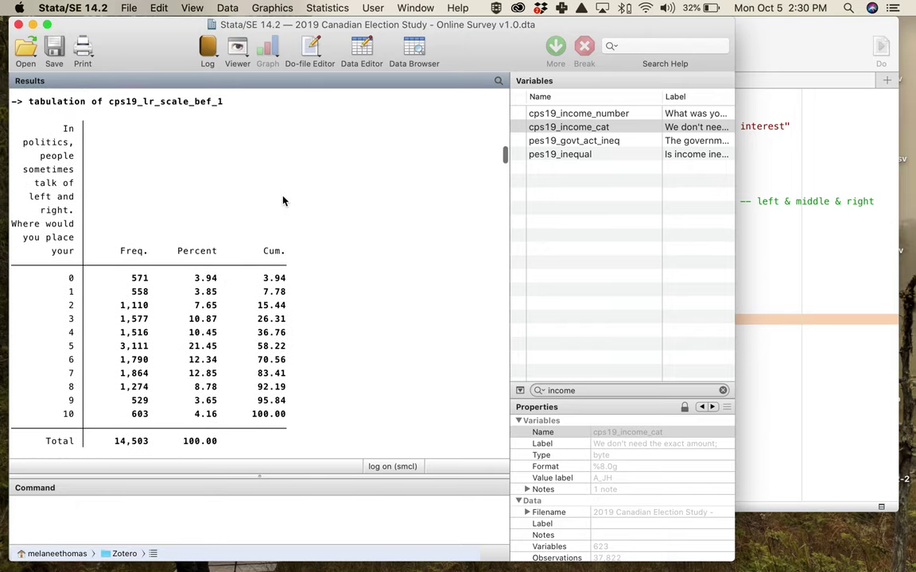
scroll(282, 200, "down", 15)
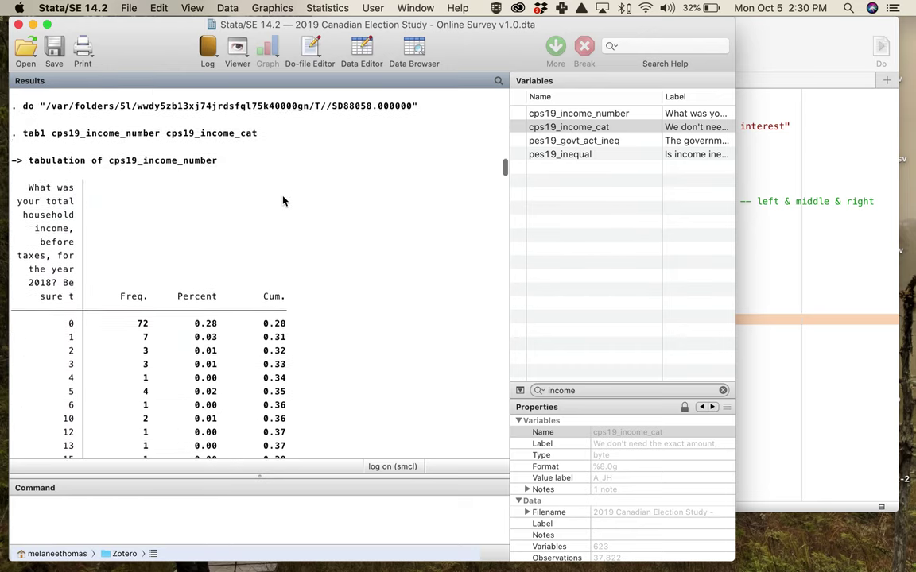
scroll(283, 201, "down", 15)
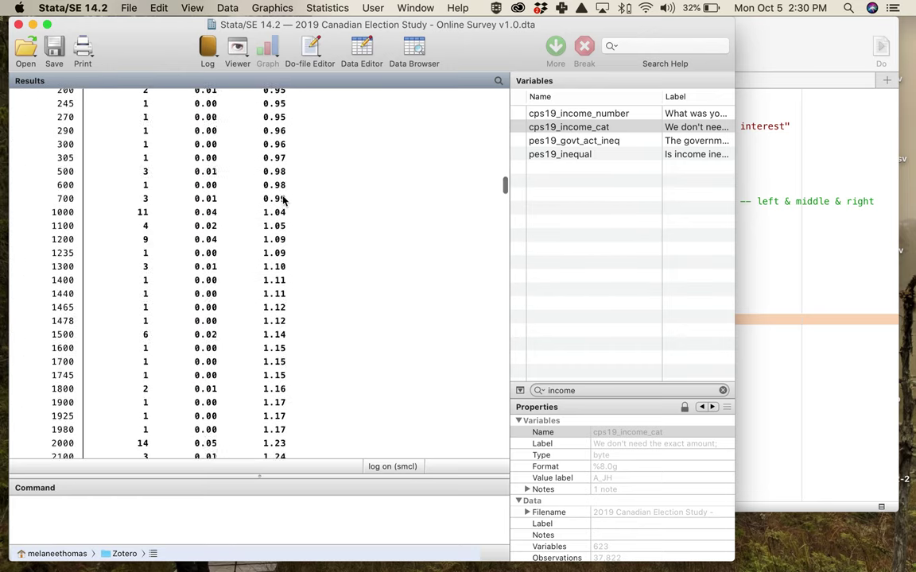
scroll(282, 201, "down", 15)
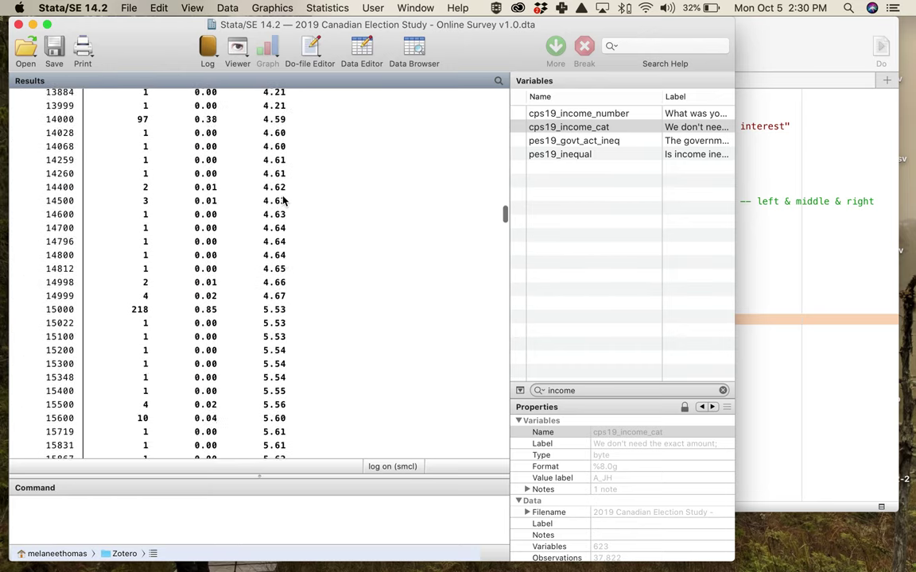
scroll(282, 201, "down", 10)
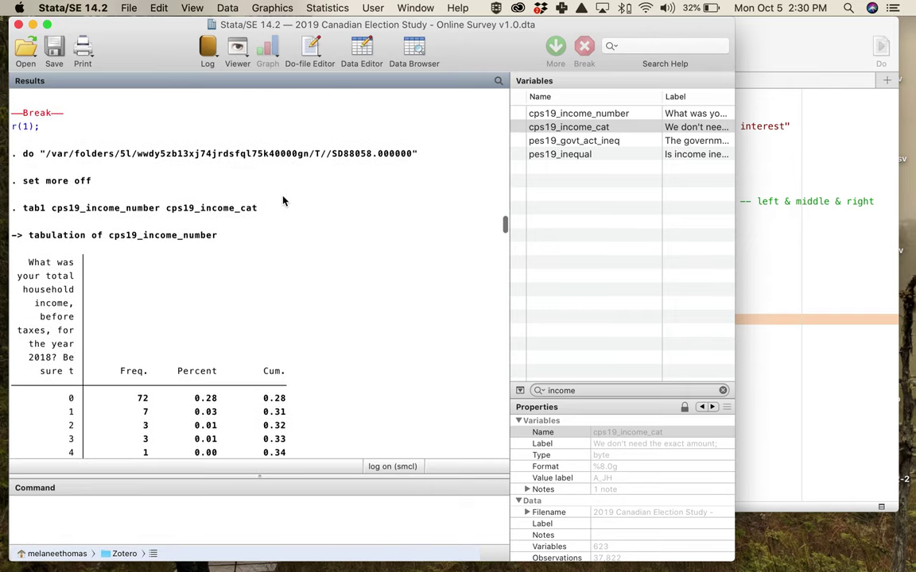
scroll(283, 200, "down", 6)
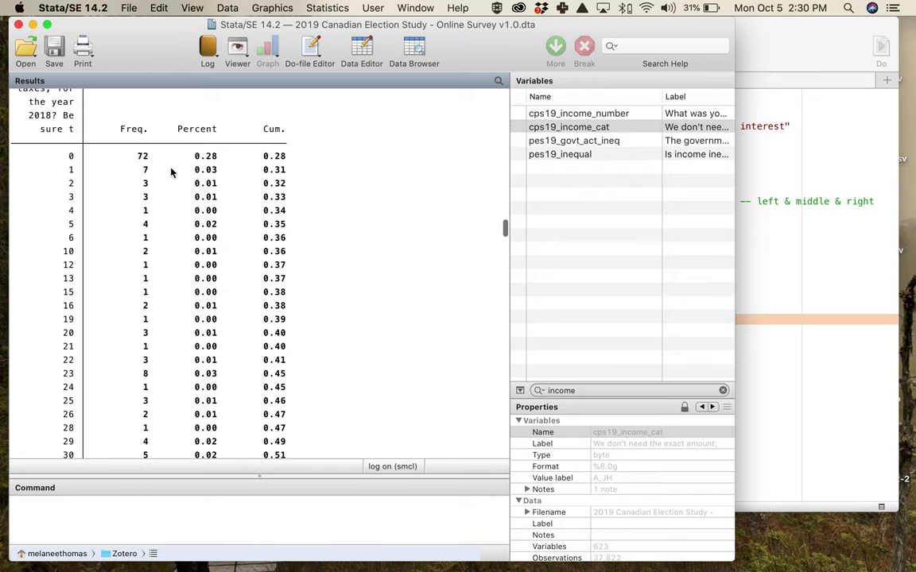
scroll(189, 185, "down", 20)
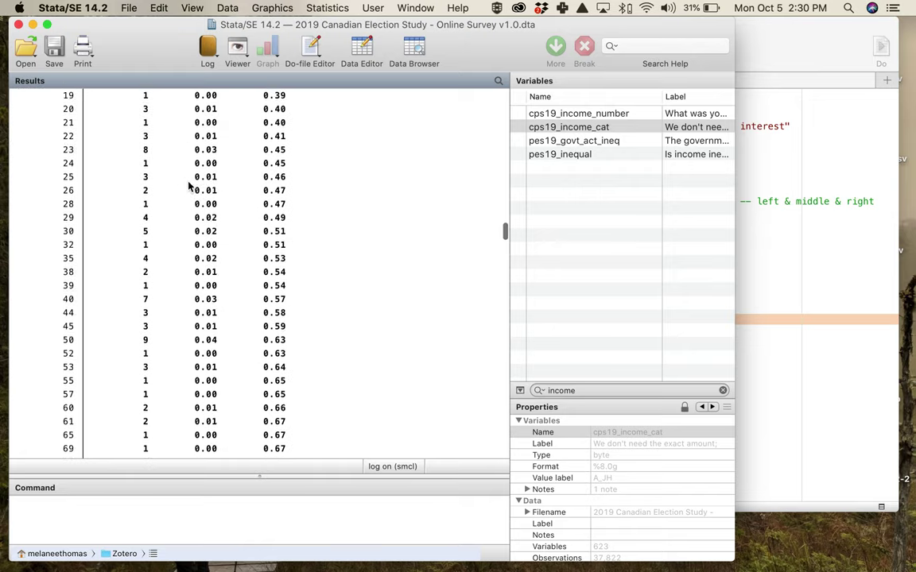
scroll(189, 185, "down", 20)
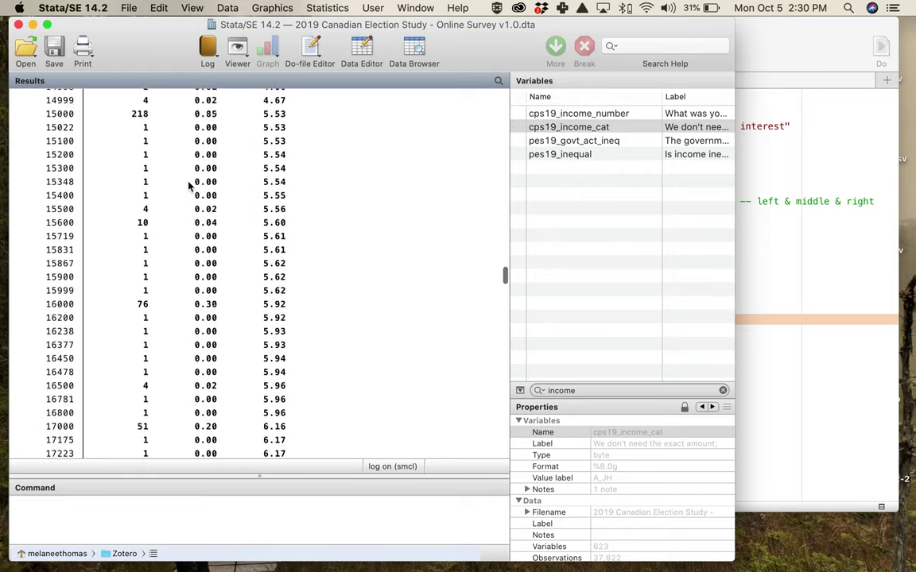
scroll(189, 185, "down", 20)
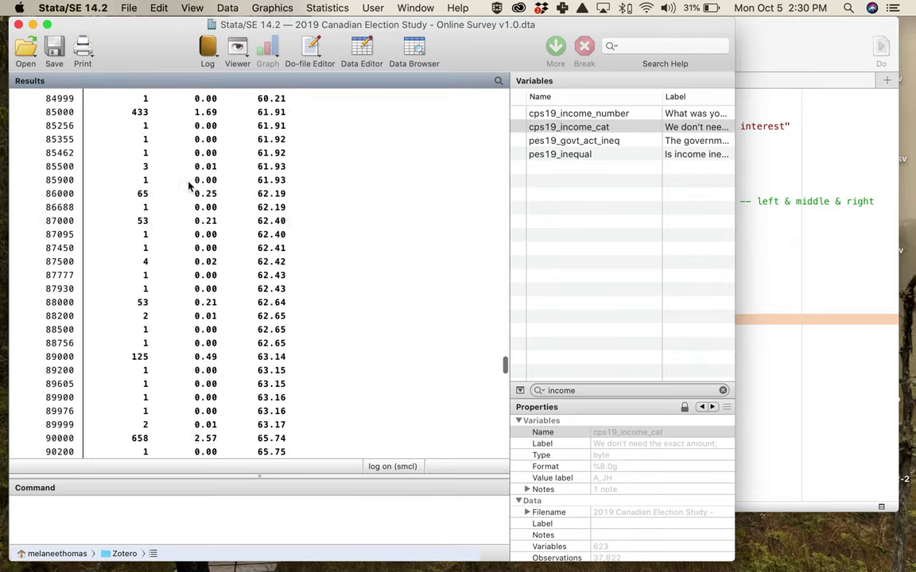
scroll(189, 185, "down", 20)
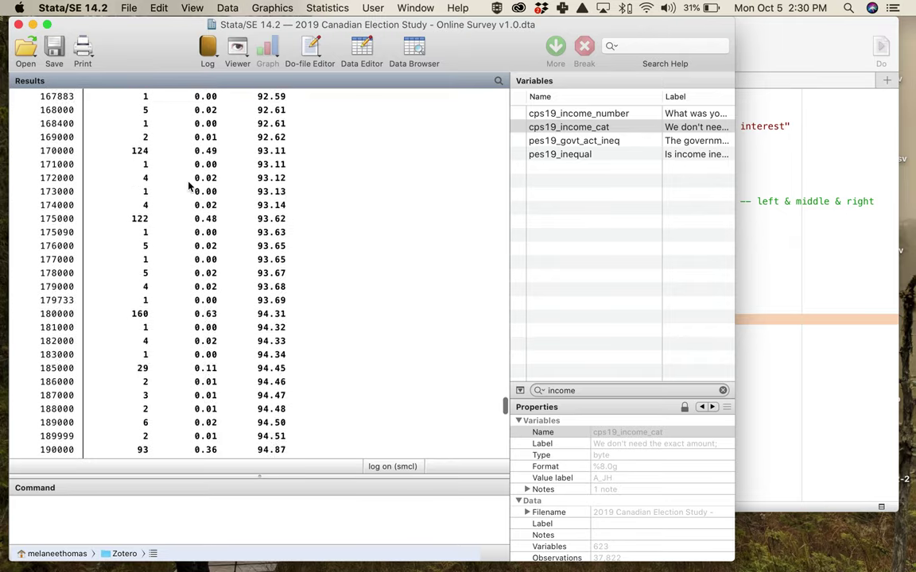
scroll(189, 185, "down", 20)
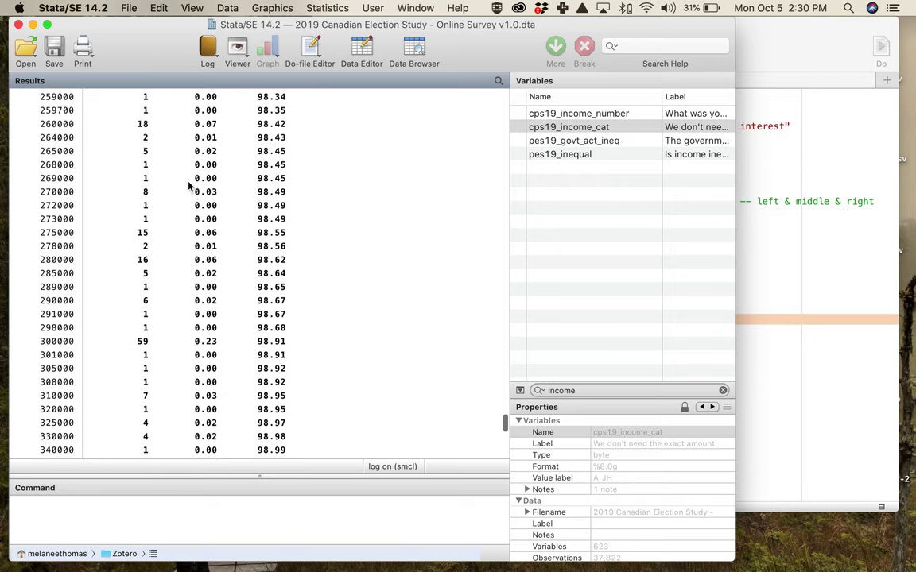
scroll(189, 187, "down", 20)
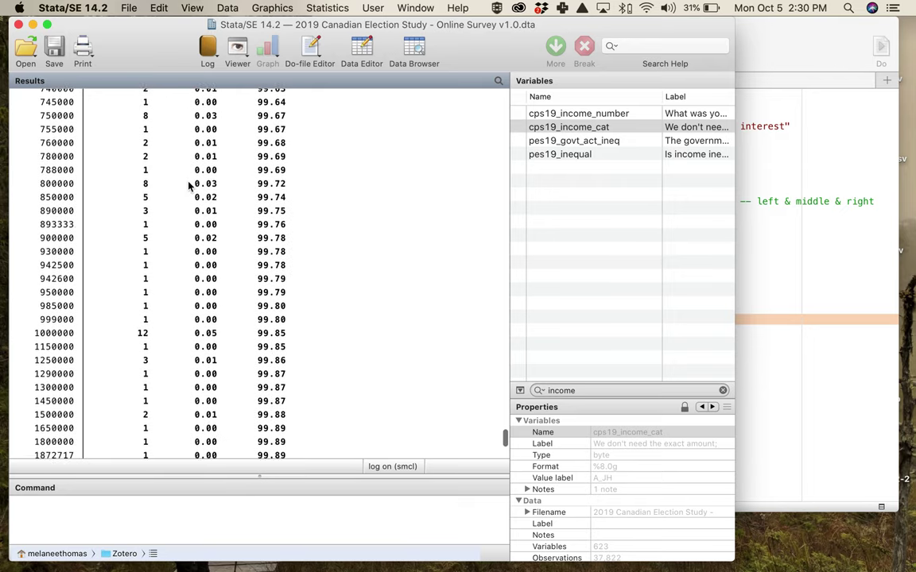
scroll(189, 185, "down", 5)
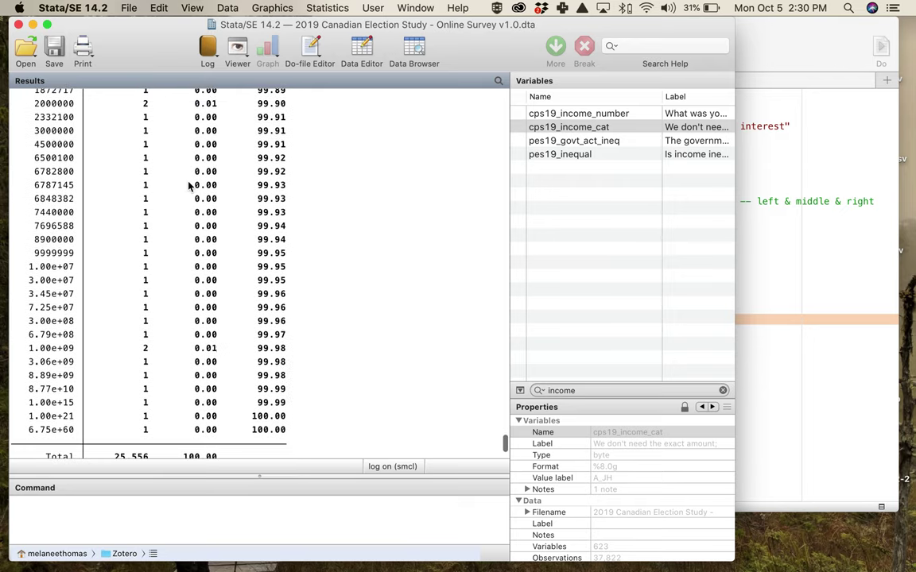
left_click_drag(22, 250, 181, 404)
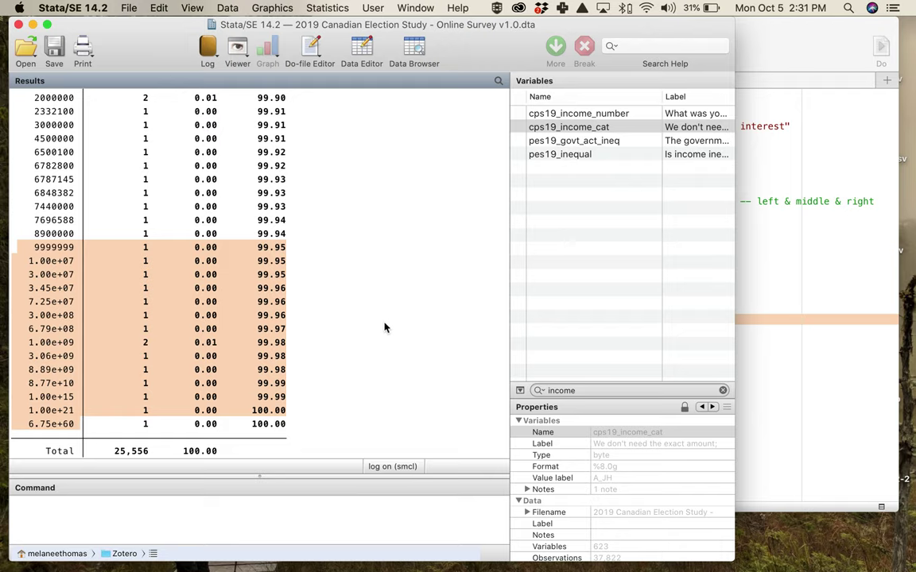
left_click(300, 274)
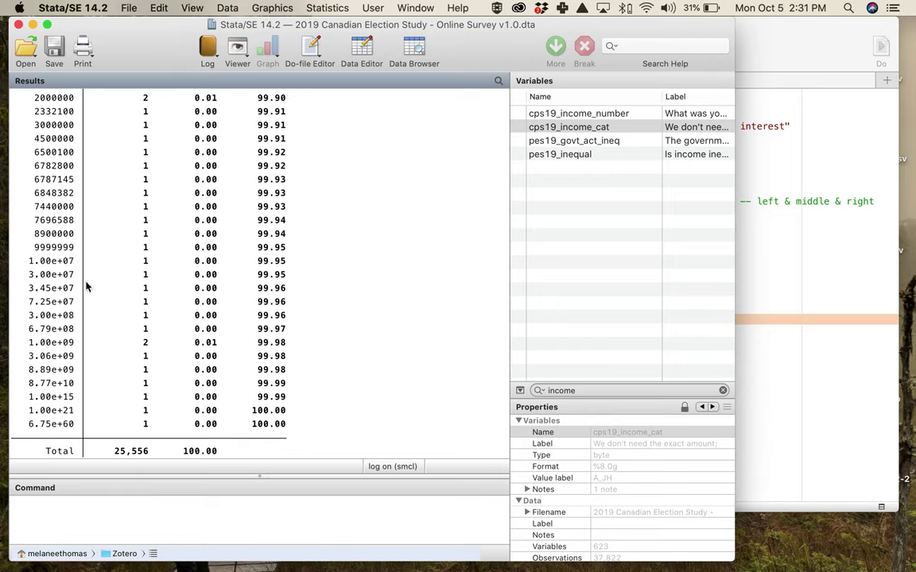
scroll(104, 316, "down", 3)
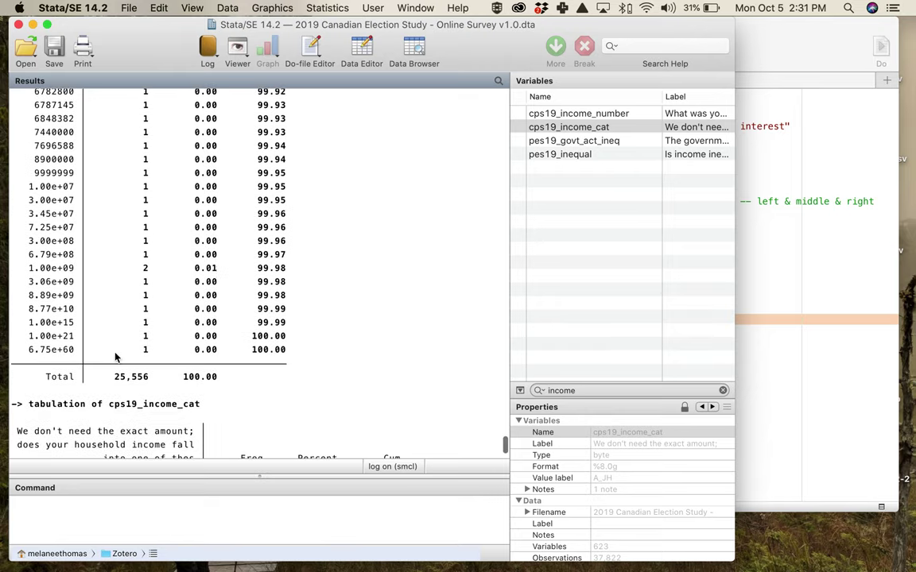
left_click_drag(110, 377, 148, 376)
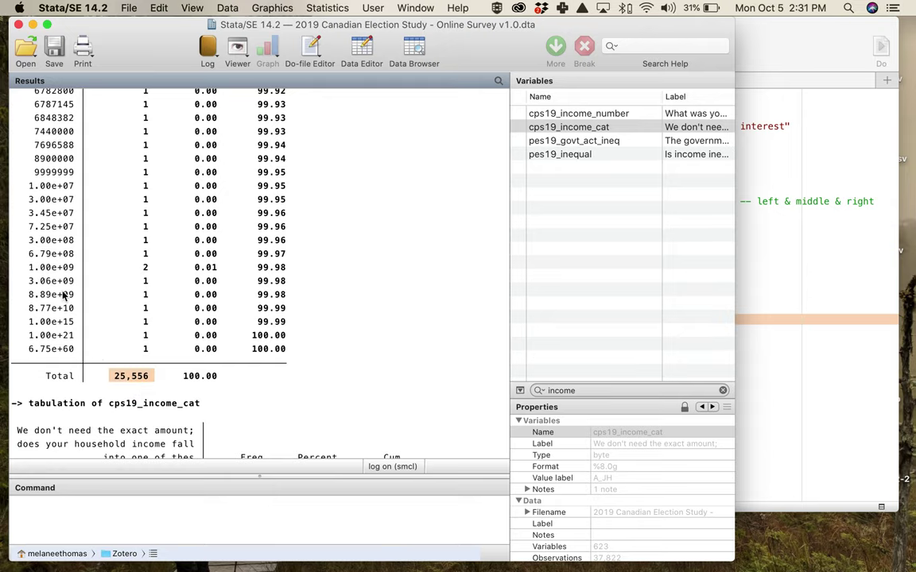
scroll(247, 332, "down", 1)
scroll(246, 333, "down", 5)
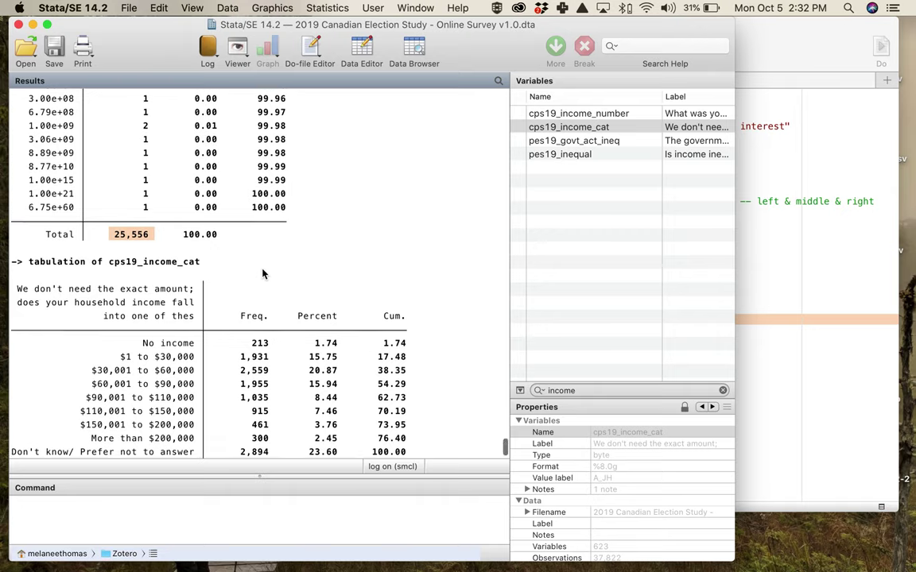
scroll(261, 270, "down", 3)
left_click_drag(17, 191, 200, 229)
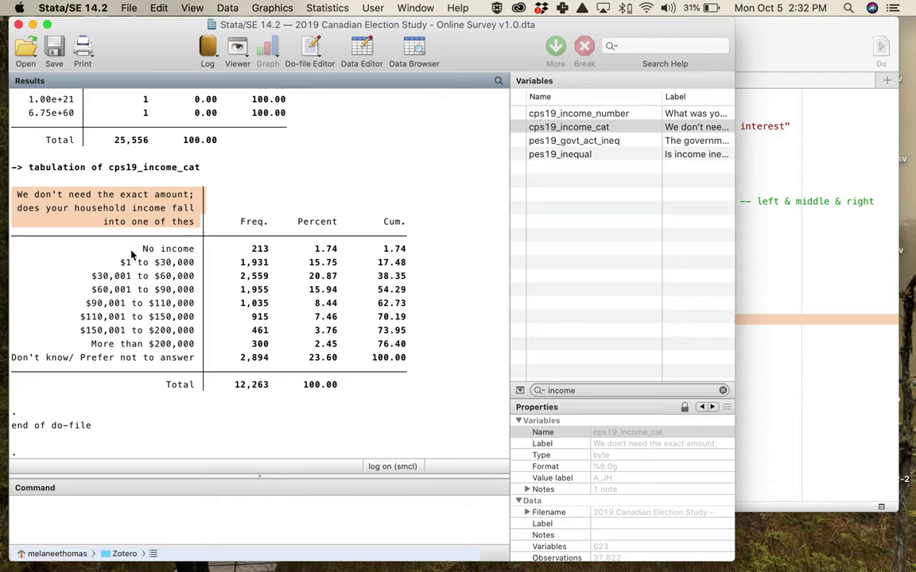
left_click_drag(125, 247, 200, 355)
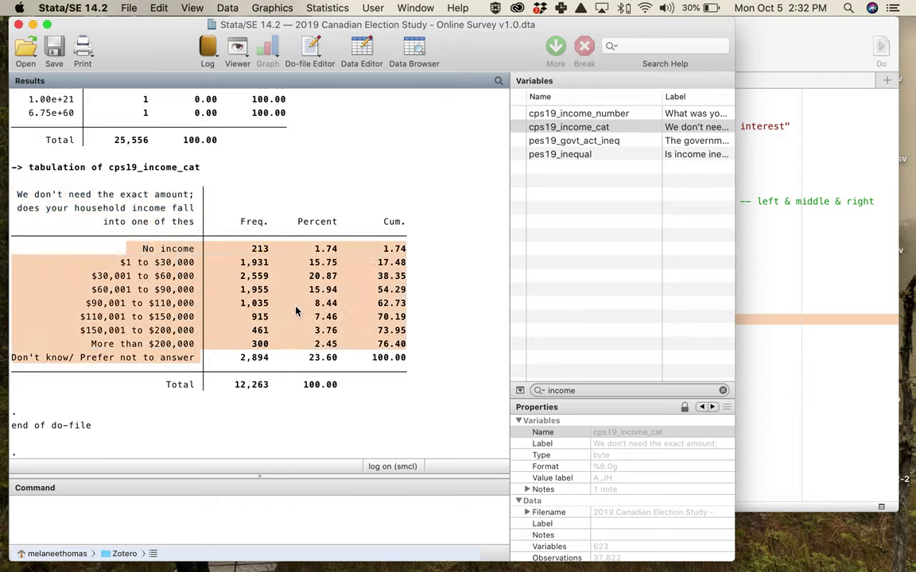
left_click(249, 362)
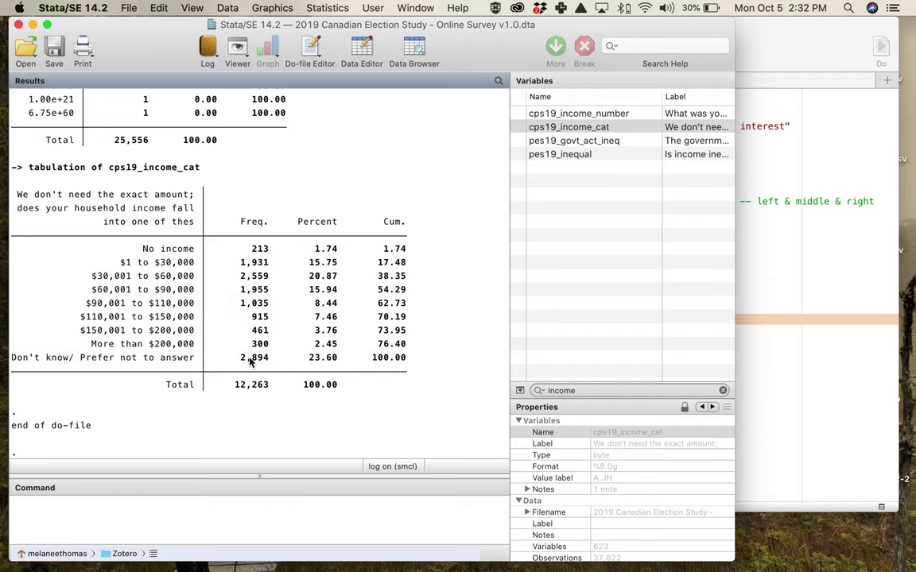
left_click_drag(238, 359, 273, 363)
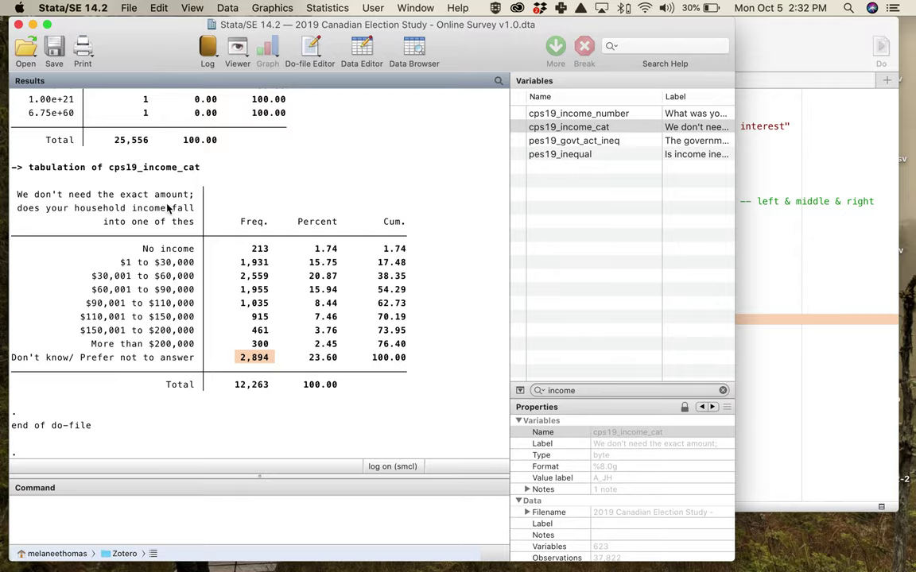
scroll(193, 160, "up", 10)
scroll(192, 160, "up", 15)
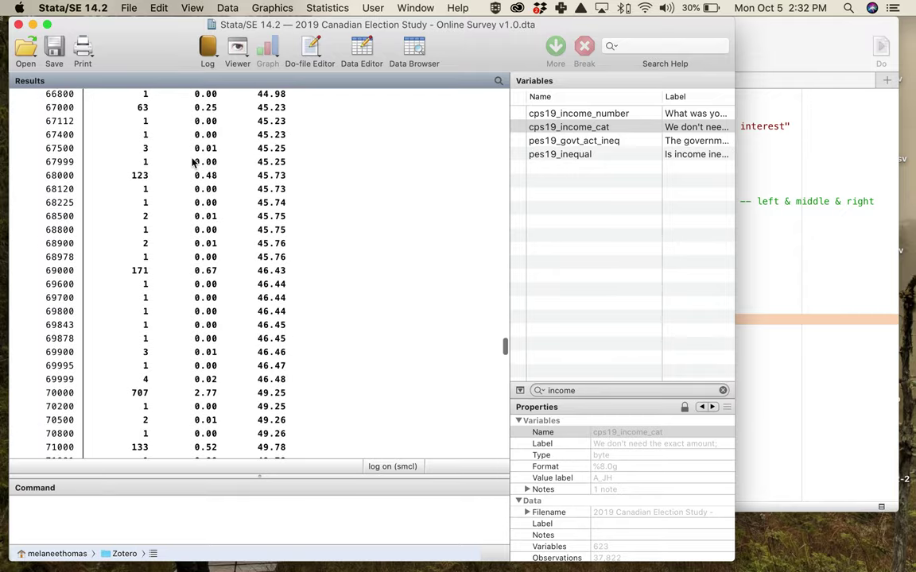
scroll(192, 163, "up", 20)
scroll(192, 163, "down", 10)
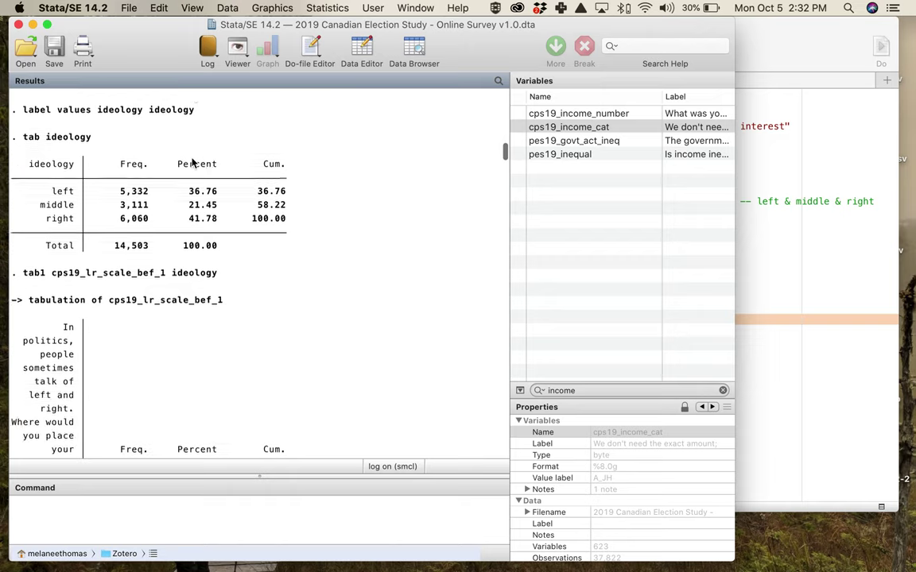
scroll(192, 163, "down", 10)
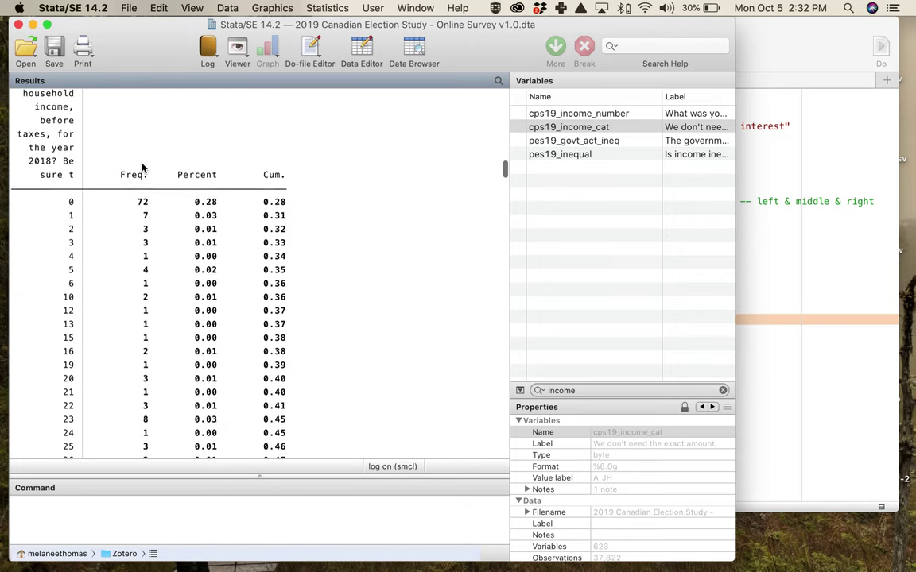
scroll(154, 300, "up", 2)
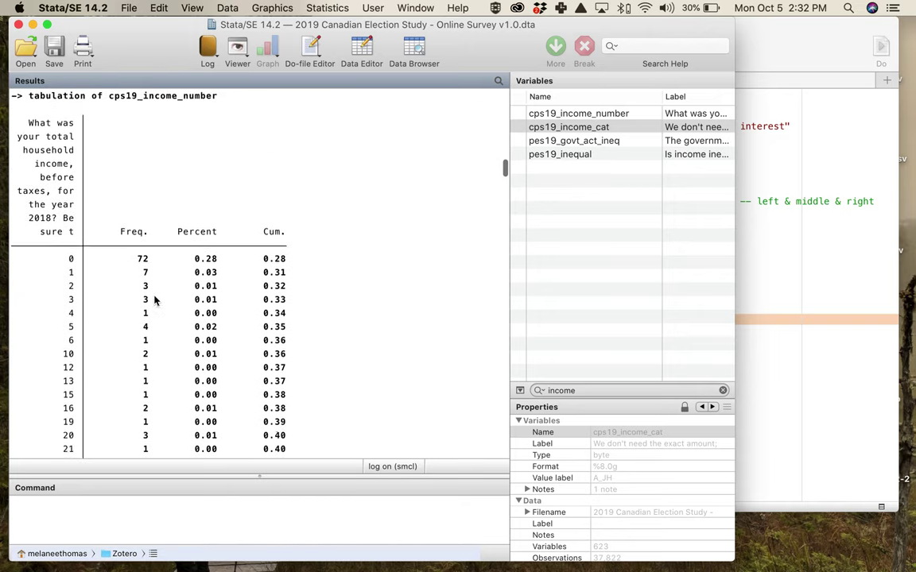
scroll(154, 300, "down", 20)
scroll(154, 300, "down", 20)
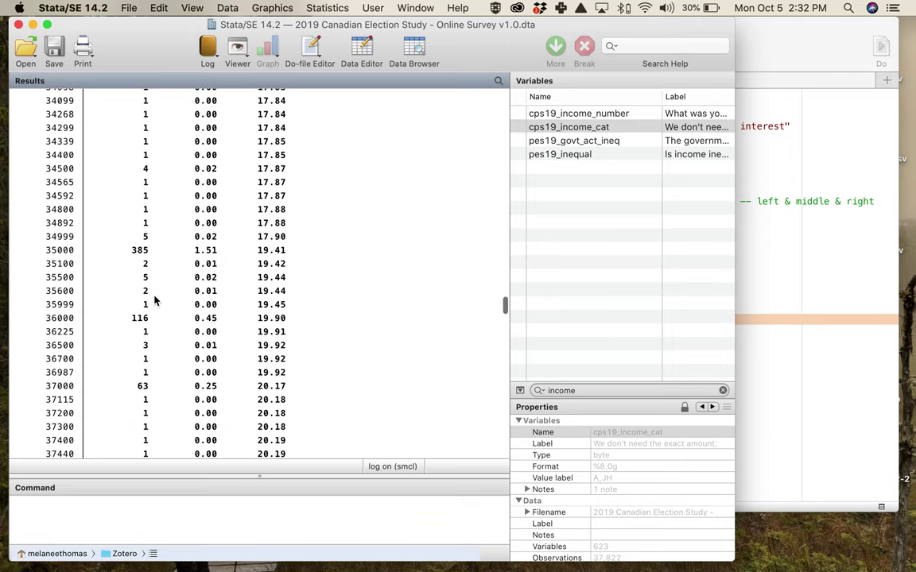
scroll(155, 300, "up", 8)
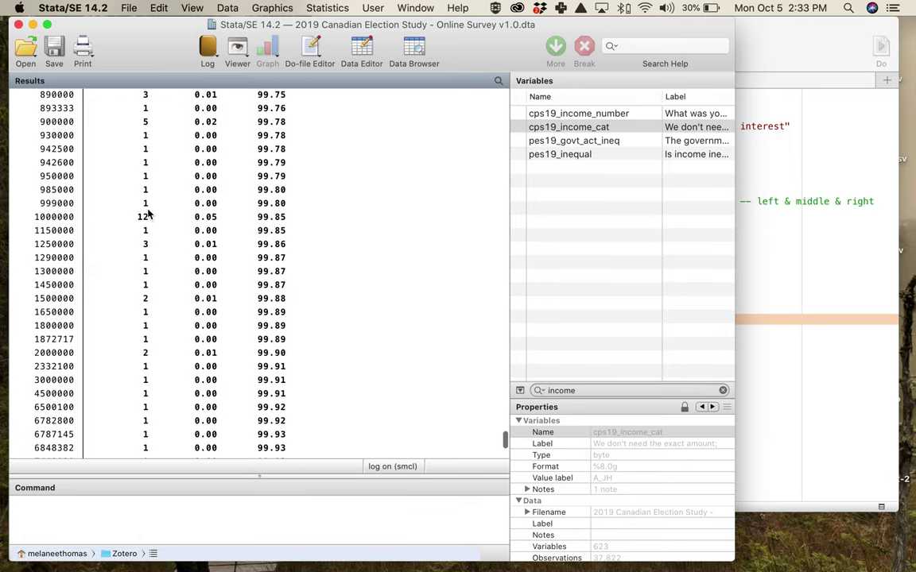
scroll(253, 281, "down", 4)
scroll(253, 281, "down", 6)
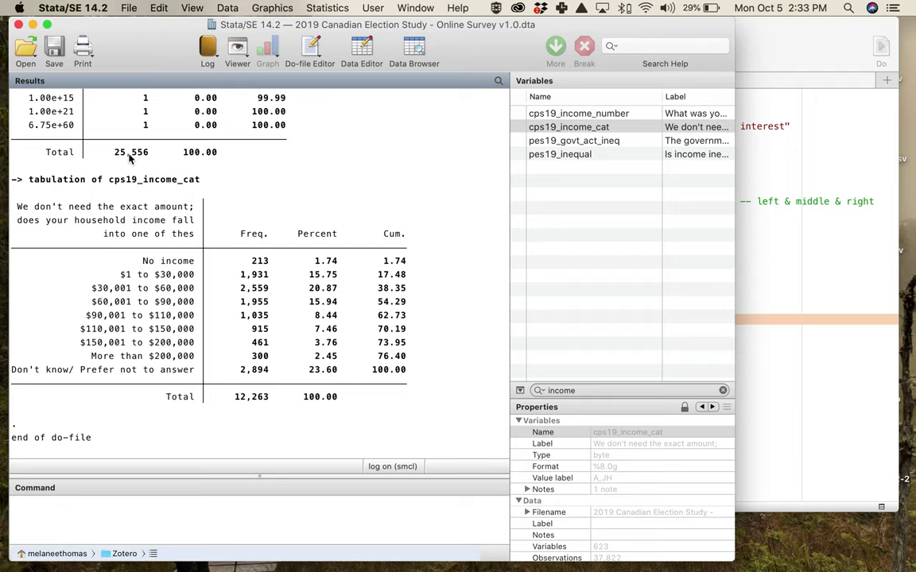
- Add a 'gen income1 = cps19_income_number' line below the tabulation command
left_click(747, 267)
left_click(626, 270)
left_click(610, 332)
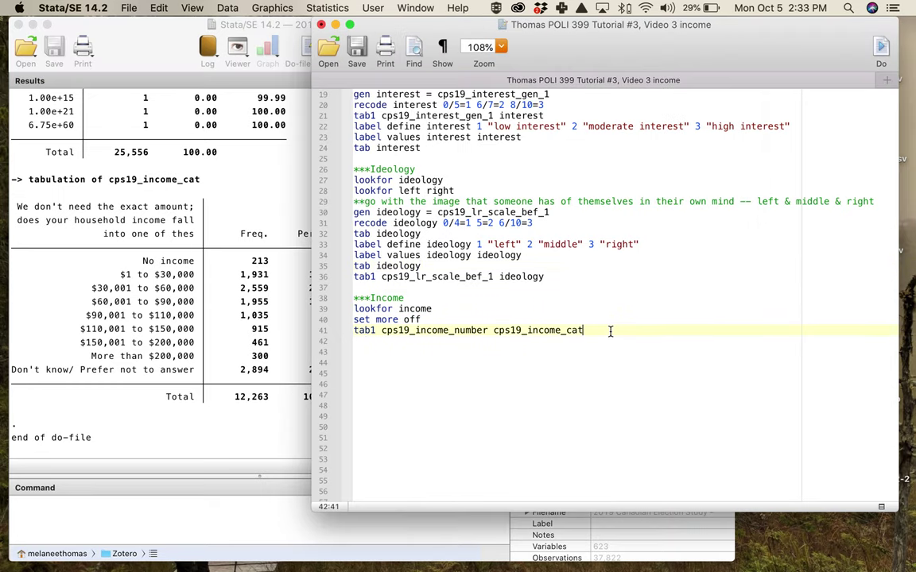
key("Return")
key("Return")
type("gen income1 =")
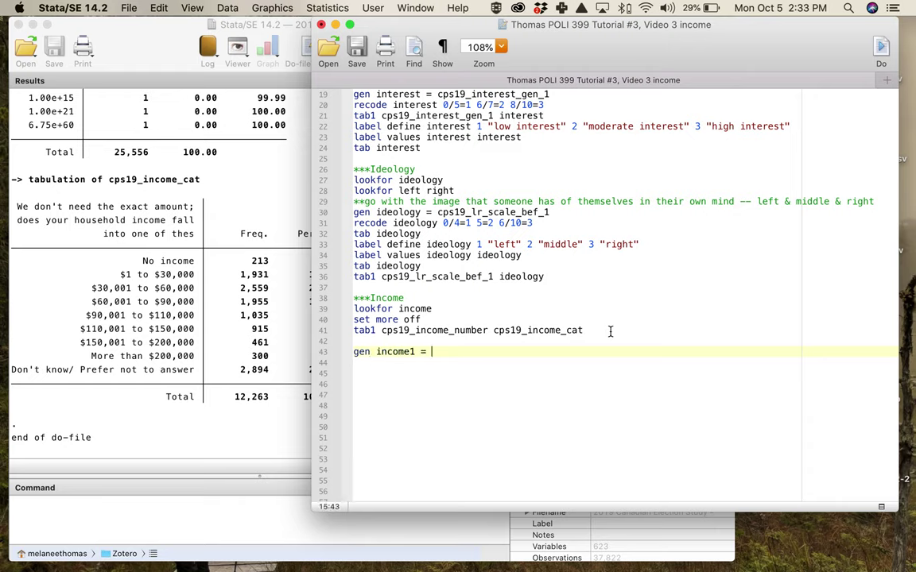
left_click(380, 330)
left_click_drag(381, 330, 443, 330)
key("super+c")
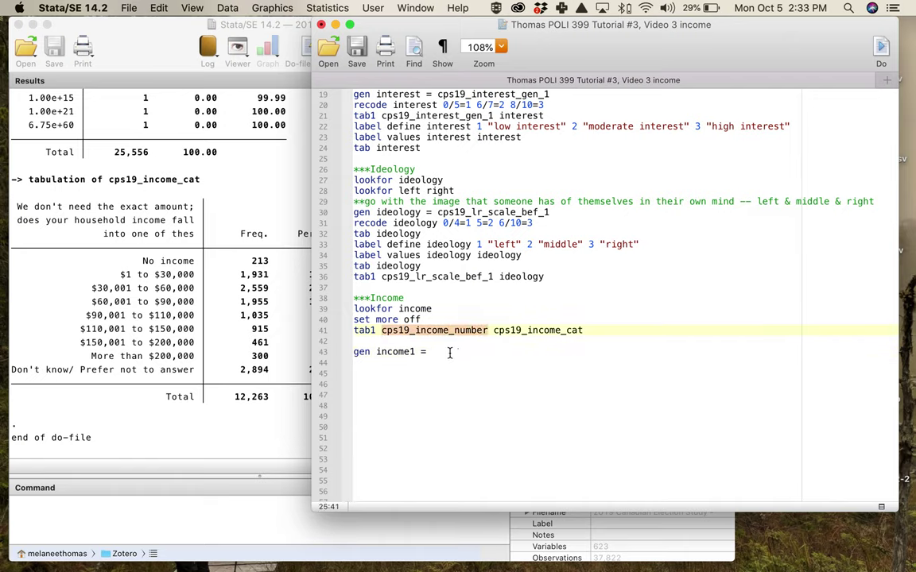
left_click(448, 352)
key("super+v")
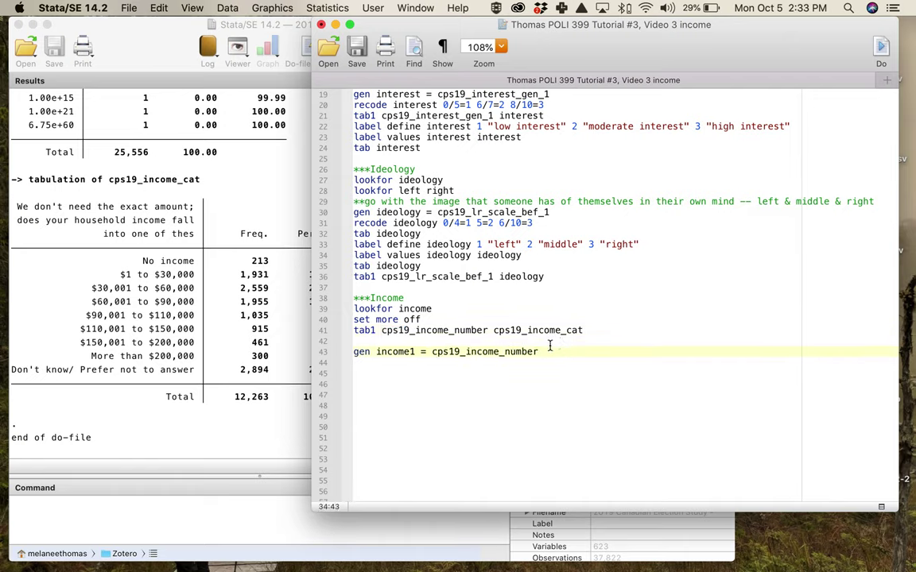
- Insert the comment '**recode income_number into income_cat's categories' above the gen line
key("super+Left")
key("Return")
key("Up")
type("**")
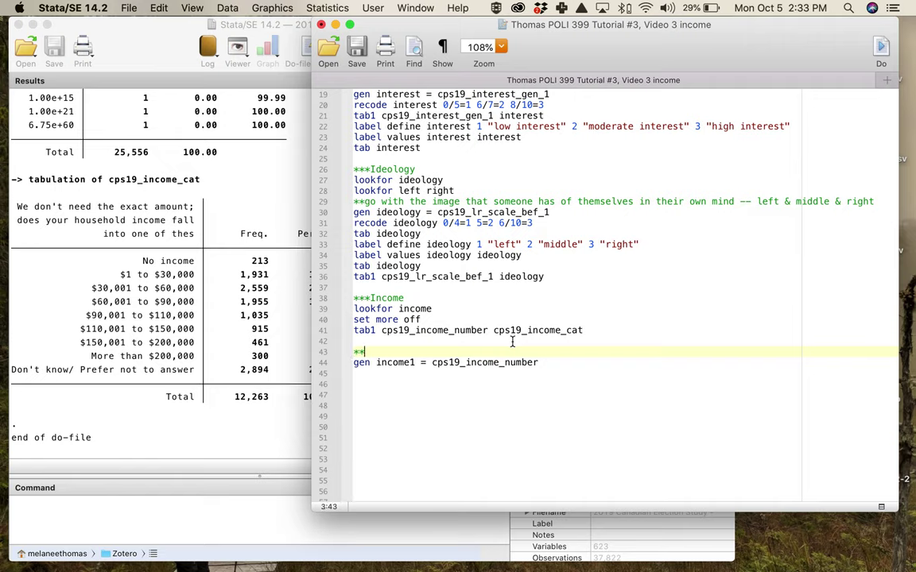
type("recode income")
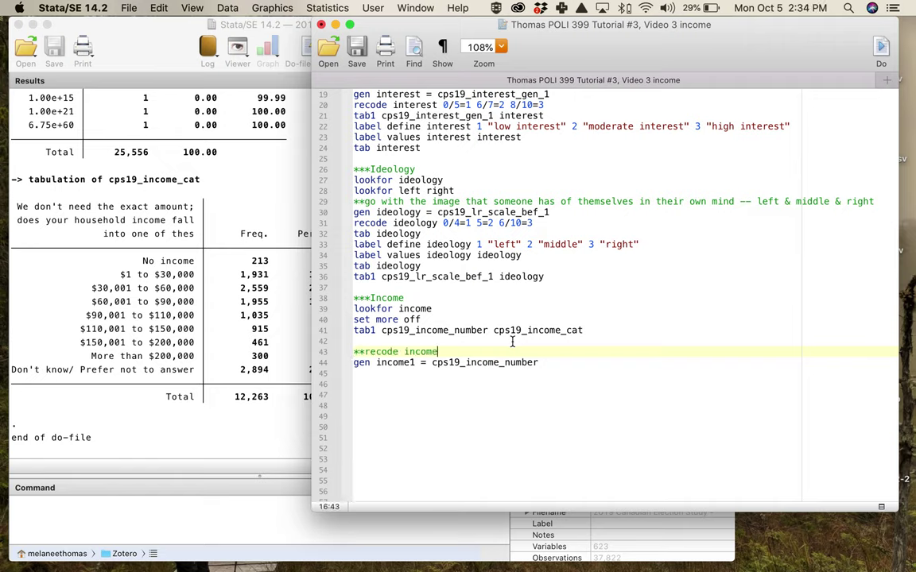
type("_number into income_cat's ca")
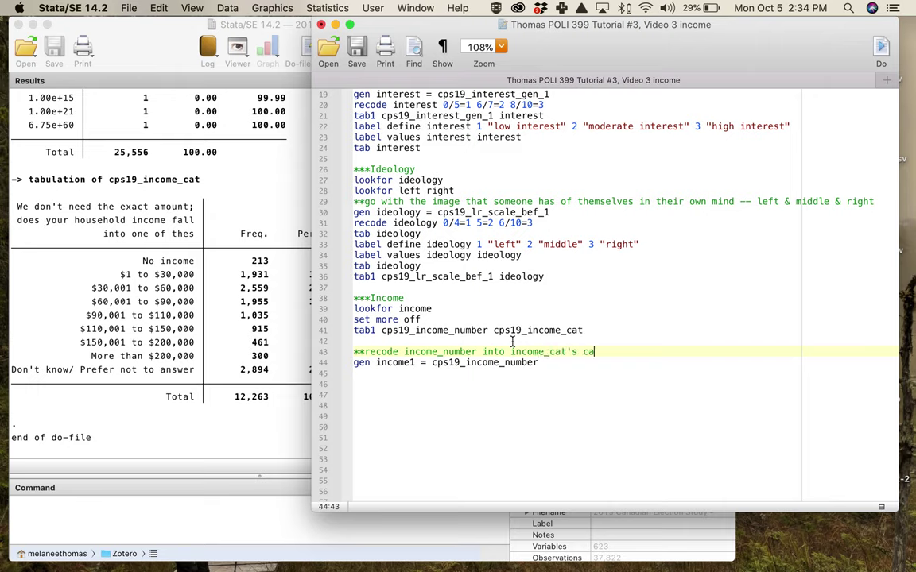
type("tegories")
left_click(547, 365)
scroll(156, 255, "up", 5)
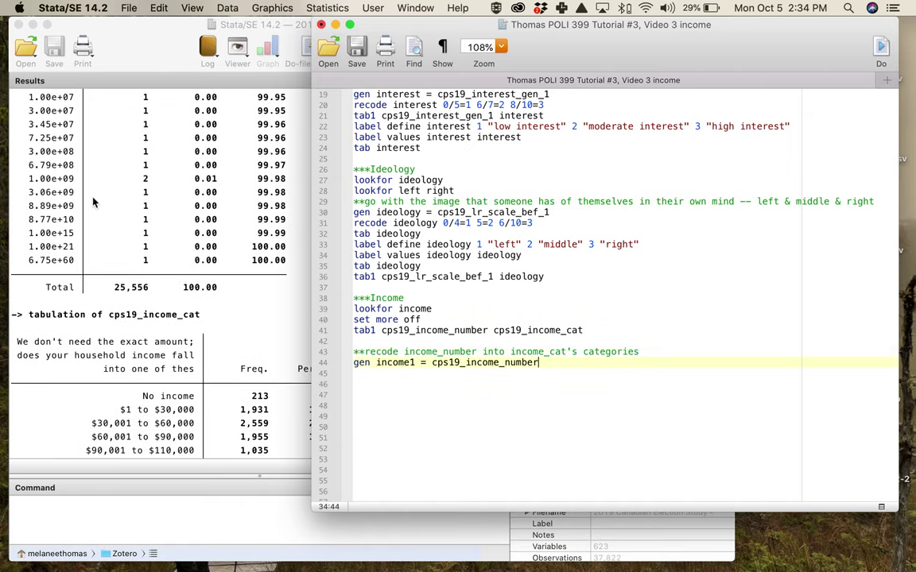
scroll(83, 209, "down", 5)
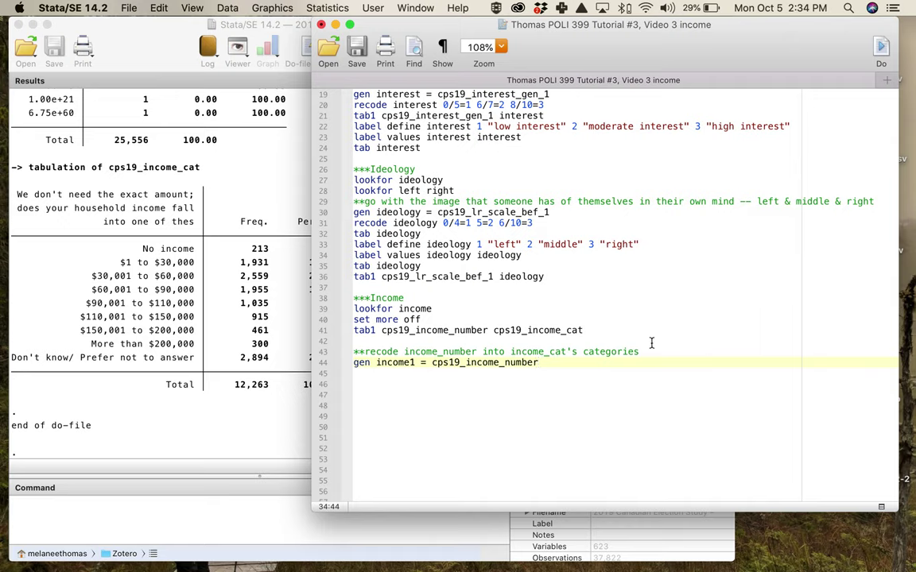
left_click(400, 330)
- Add a new line 'tab cps19_income_cat, nolabel' below the income category tabulation
left_click_drag(493, 330, 595, 333)
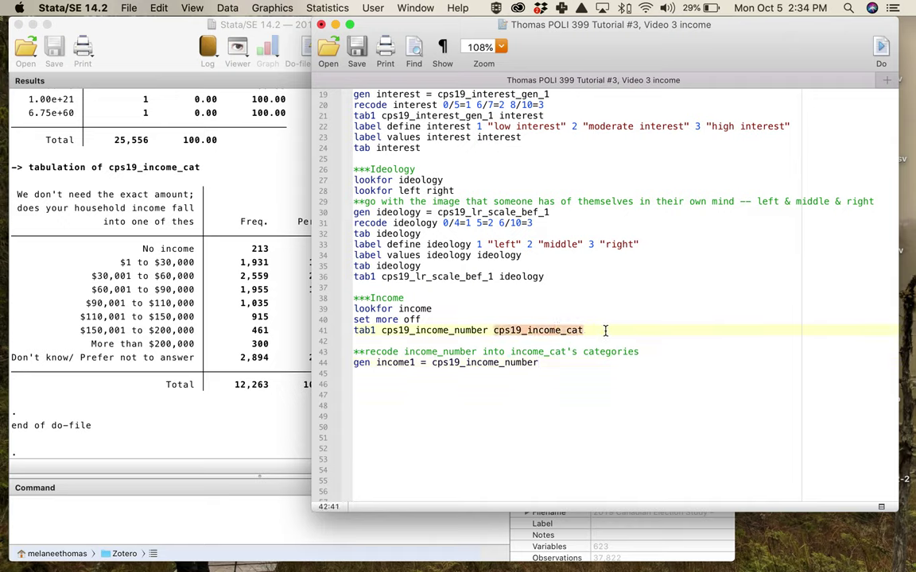
left_click(601, 331)
key("Return")
type("tab")
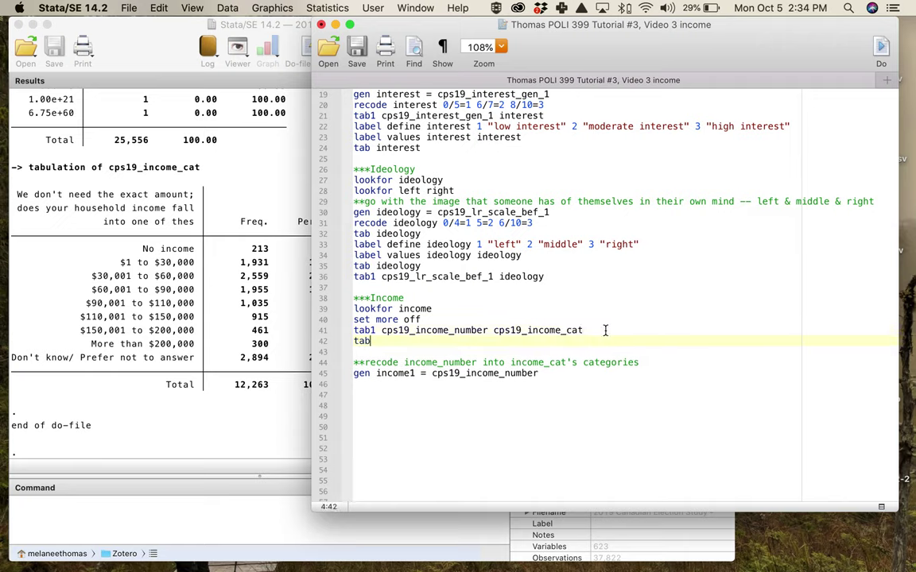
key("super+v")
type(", nolab")
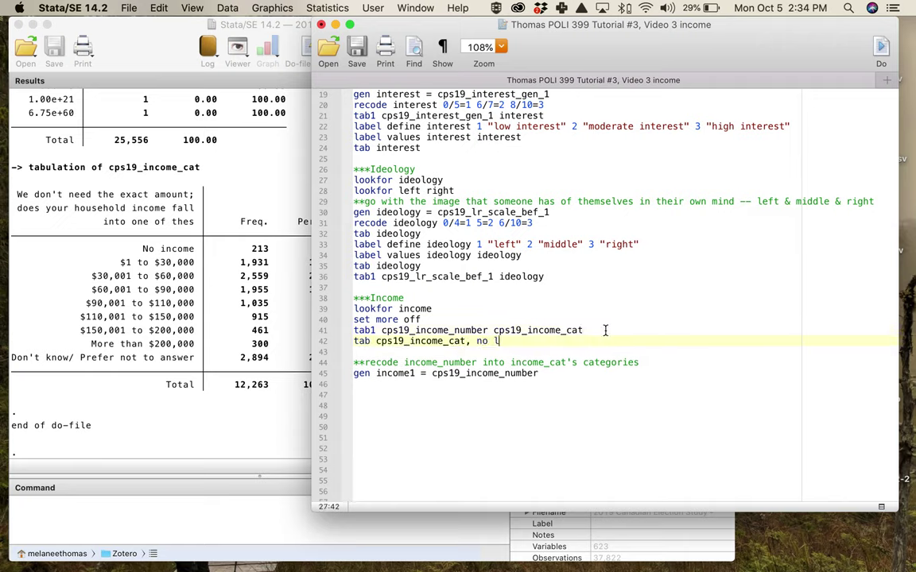
type("el")
- Run the nolabel tabulation and read its numeric codes 1 to 9, totalling 12,263
left_click(413, 341)
key("super+shift+d")
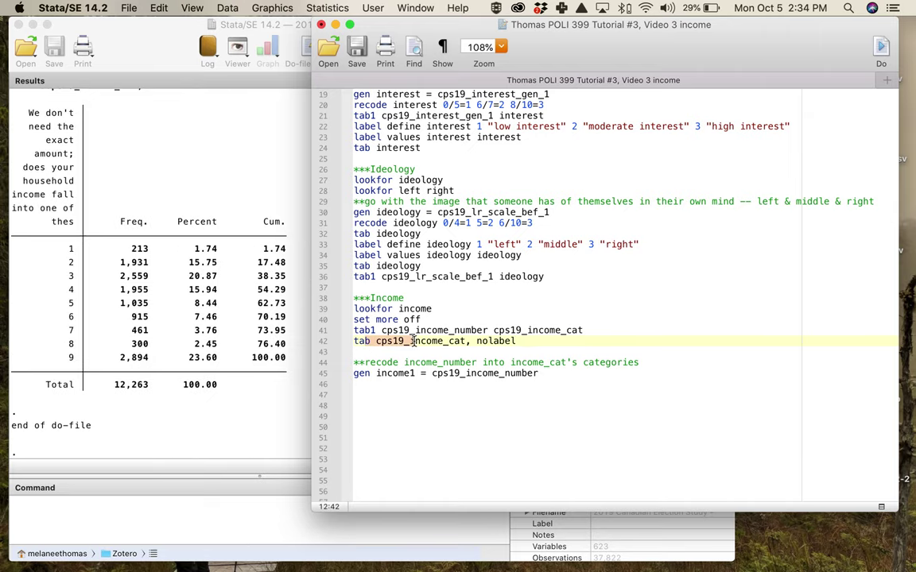
scroll(170, 337, "up", 4)
scroll(170, 338, "up", 4)
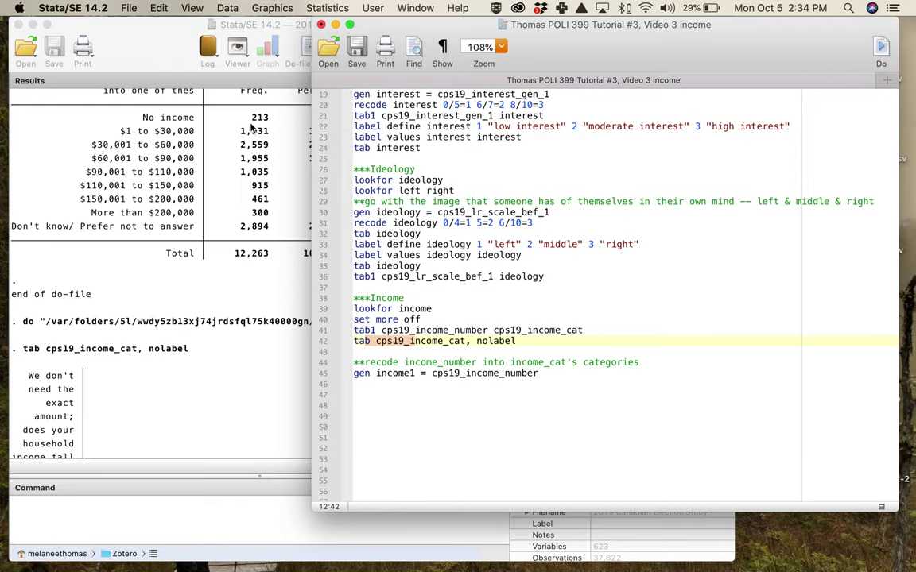
scroll(244, 140, "up", 10)
scroll(244, 140, "up", 15)
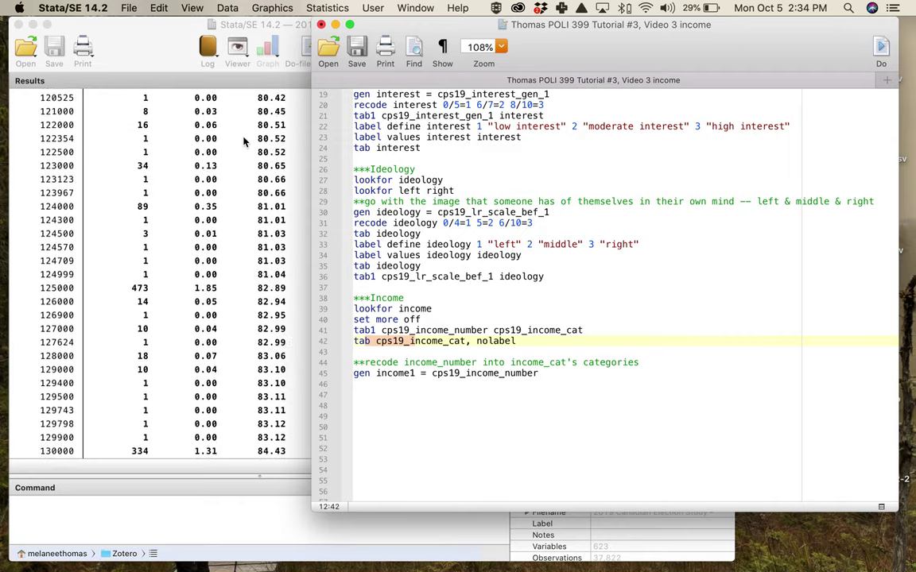
scroll(244, 140, "up", 15)
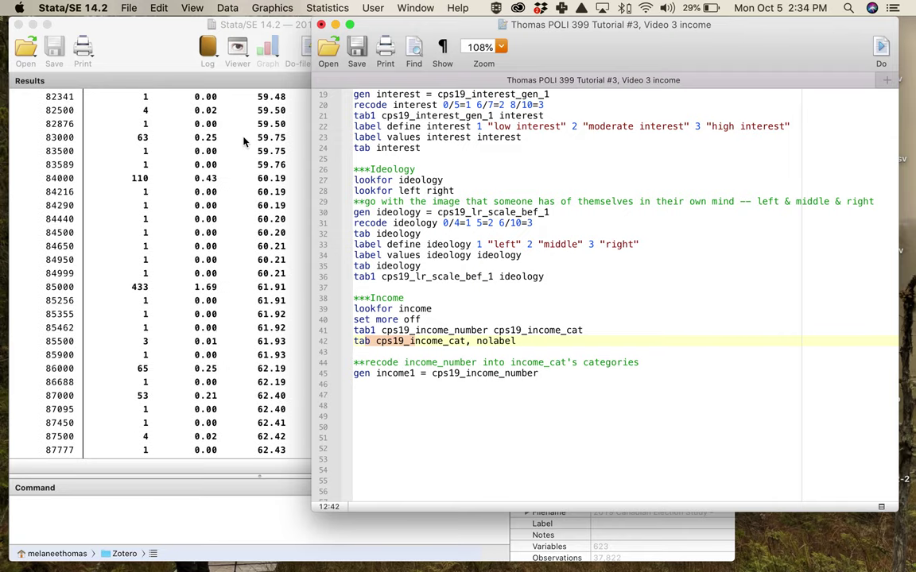
scroll(244, 140, "up", 20)
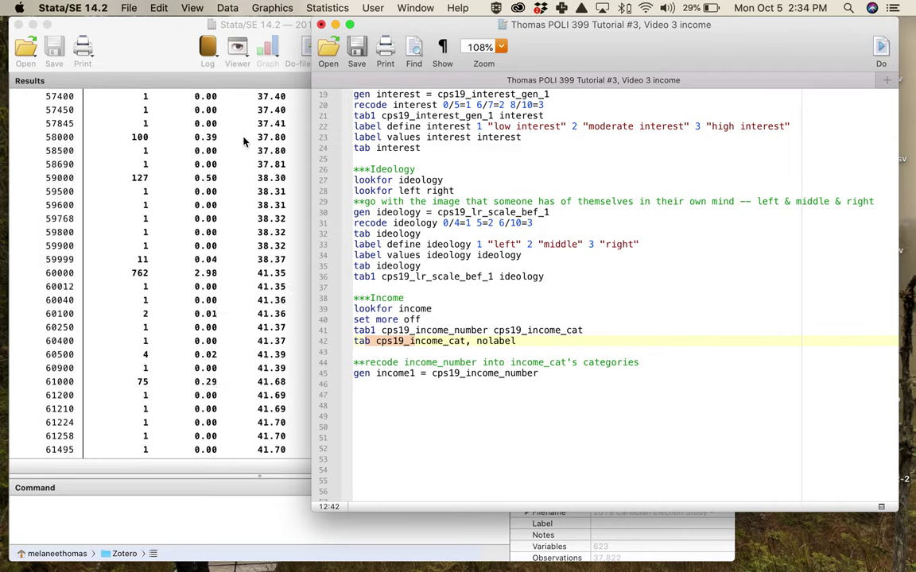
scroll(245, 140, "up", 15)
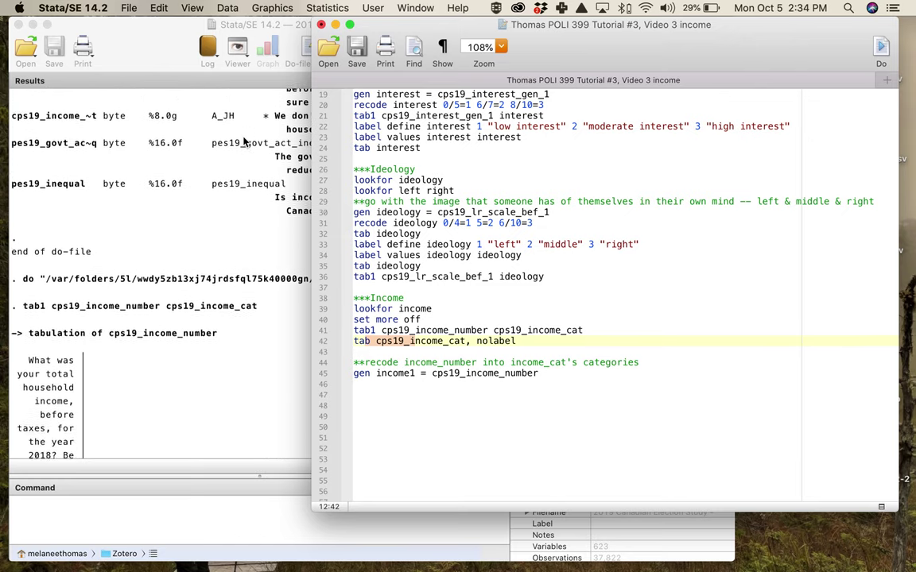
scroll(244, 140, "down", 5)
scroll(244, 140, "up", 3)
scroll(244, 140, "up", 3)
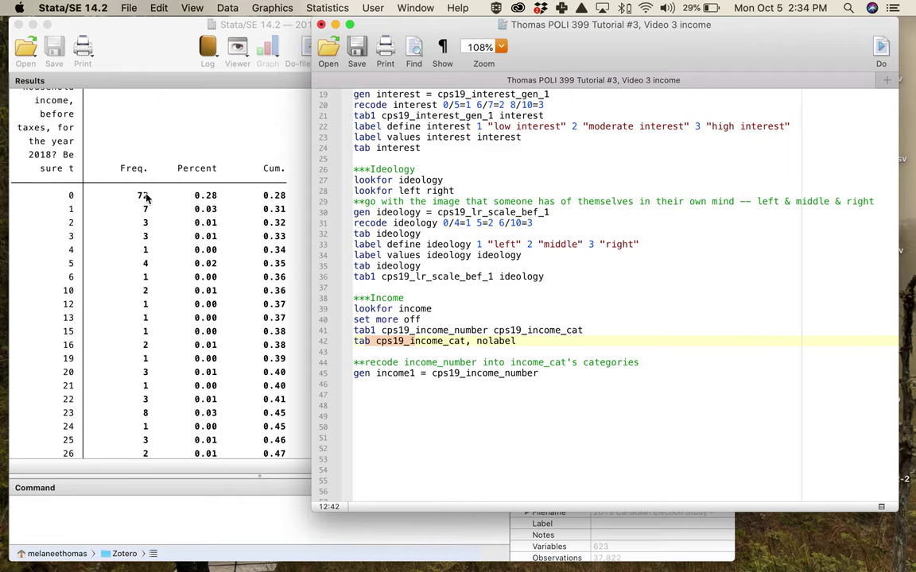
scroll(175, 270, "down", 15)
scroll(173, 273, "up", 10)
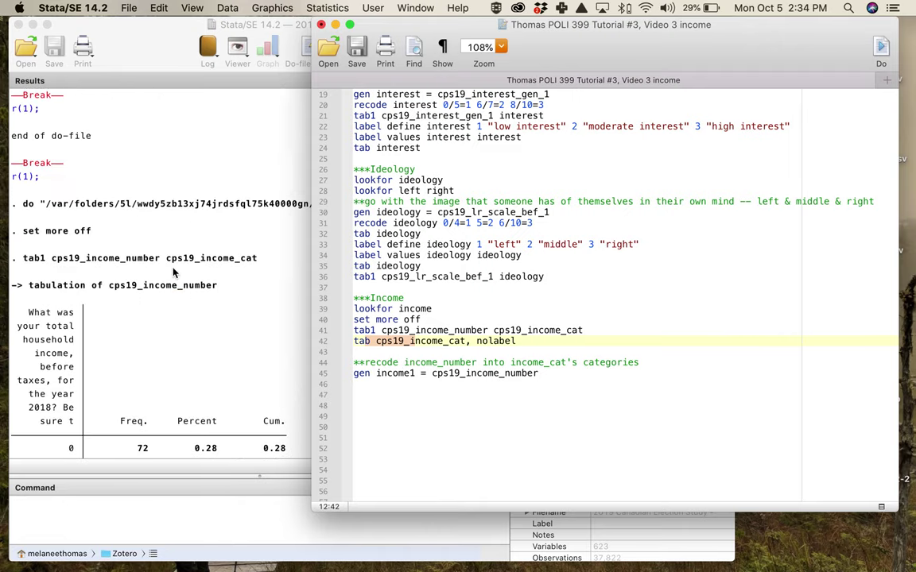
scroll(173, 273, "down", 20)
scroll(173, 272, "down", 20)
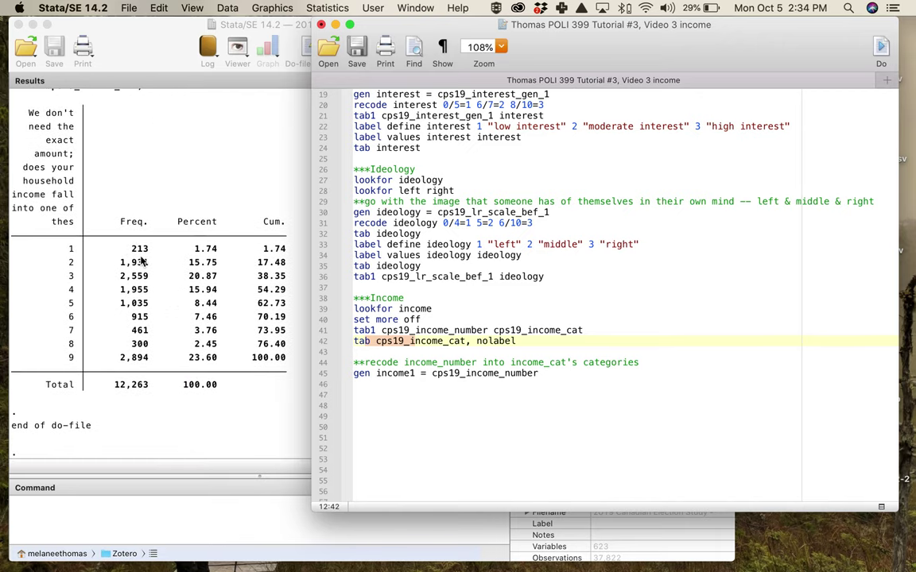
key("super+shift+d")
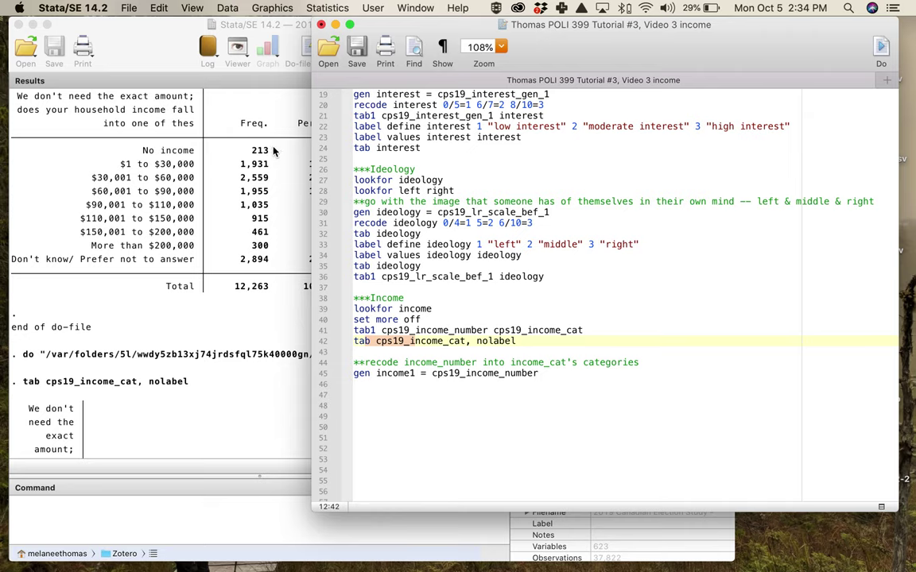
scroll(231, 257, "down", 8)
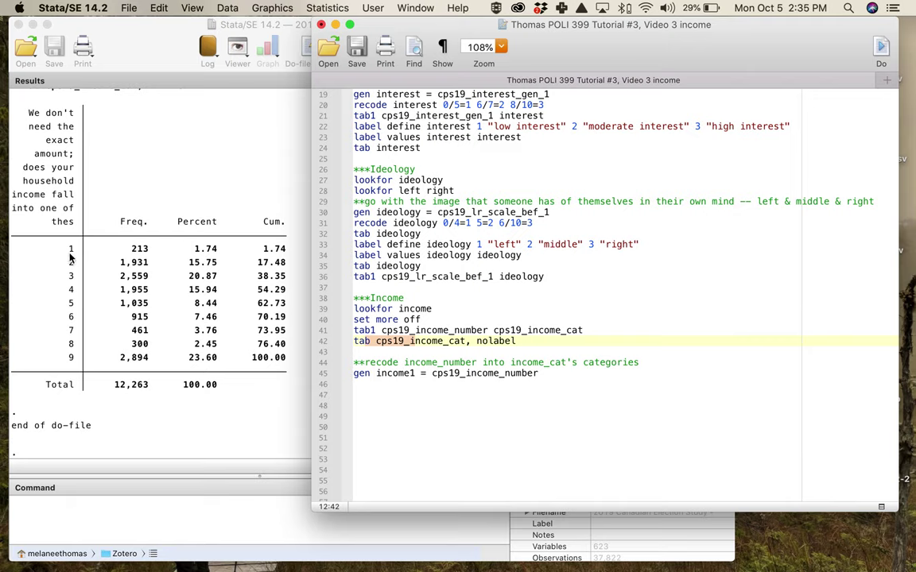
left_click(577, 373)
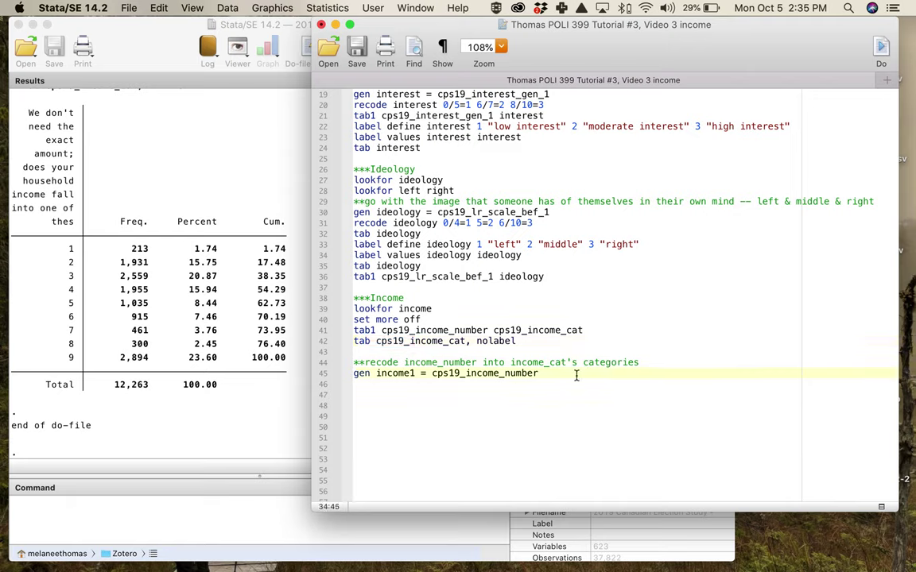
- Write 'recode income1 0=1 1/30000=2 30001/60000=3 60001/90000=4 90001/110000=5' below the generate line
key("Return")
type("recode income1 0=1")
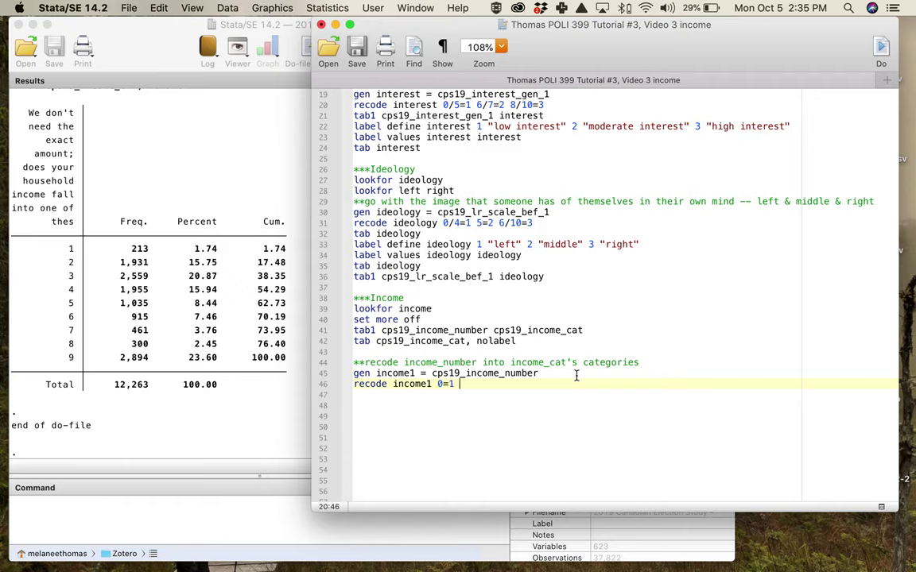
scroll(180, 291, "up", 10)
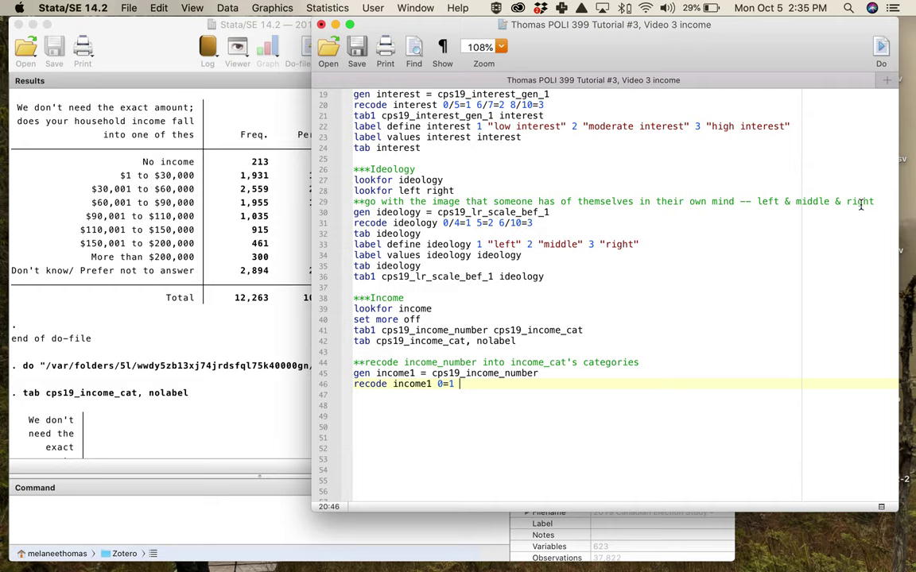
type("1/30000=2 3")
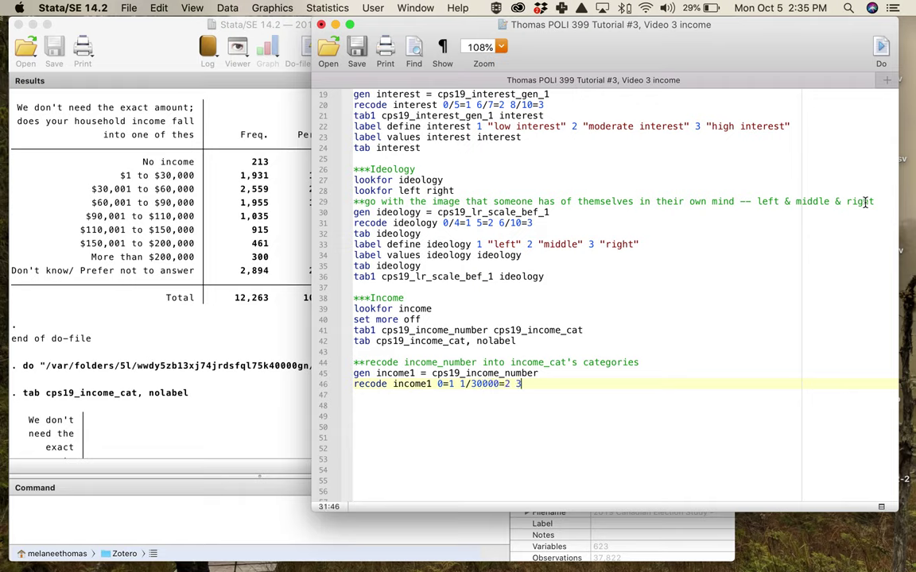
type("0001/60000=3")
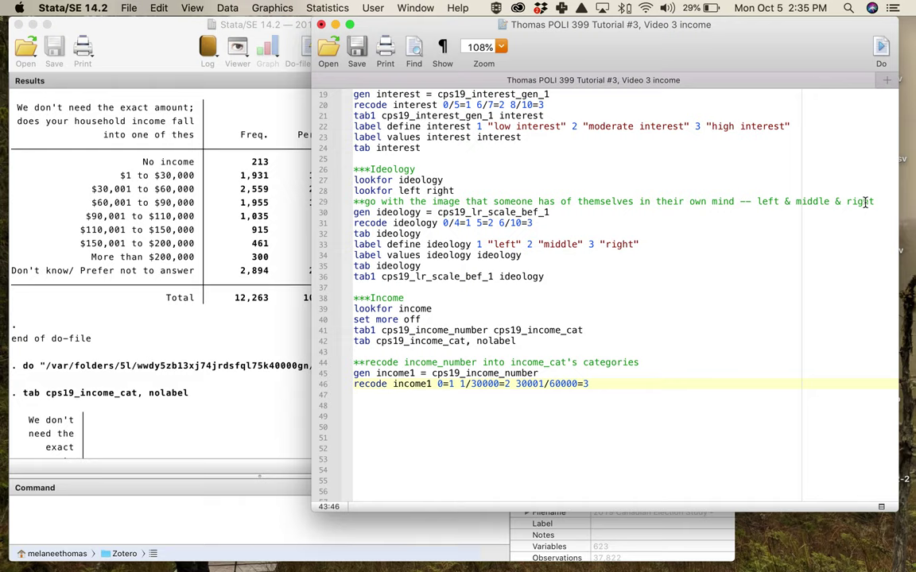
type(" 60001/90000=4")
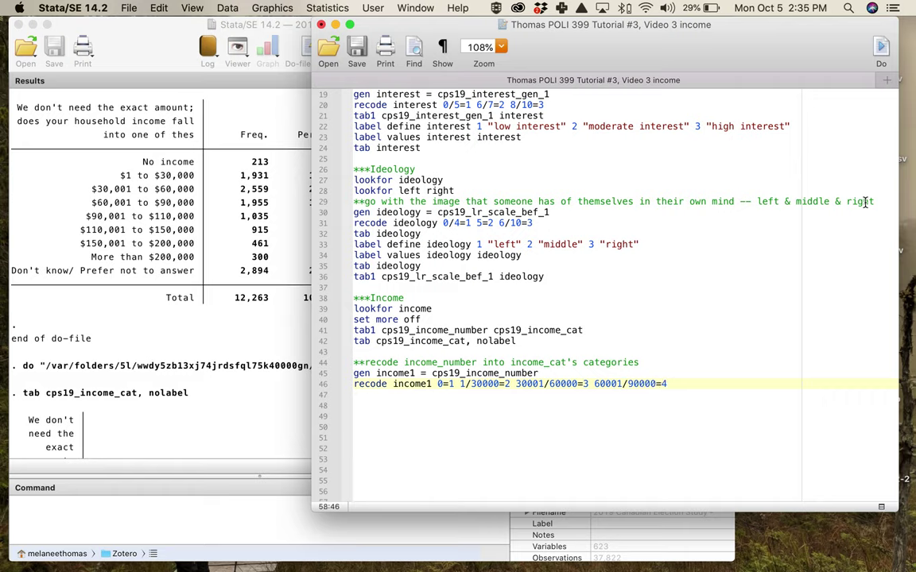
type(" 90001/110000=5")
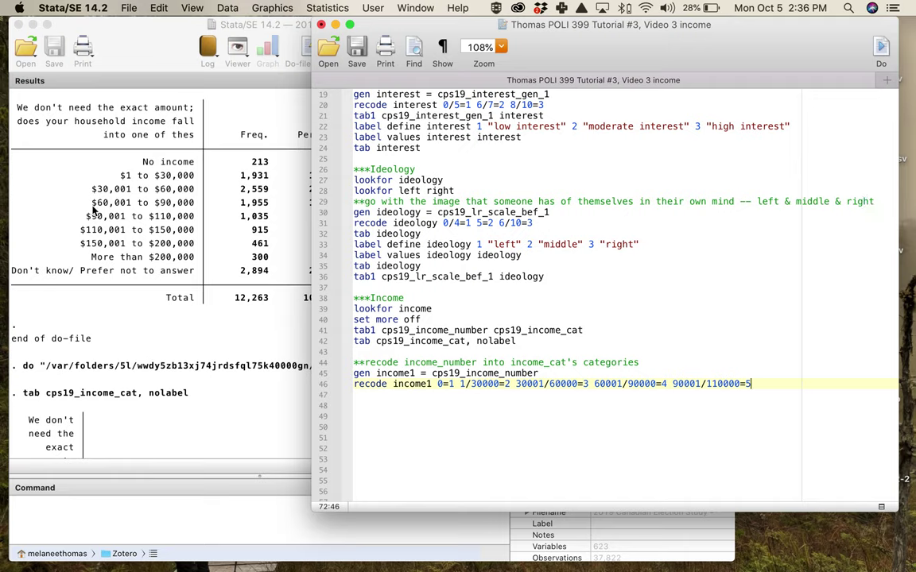
left_click_drag(90, 193, 174, 198)
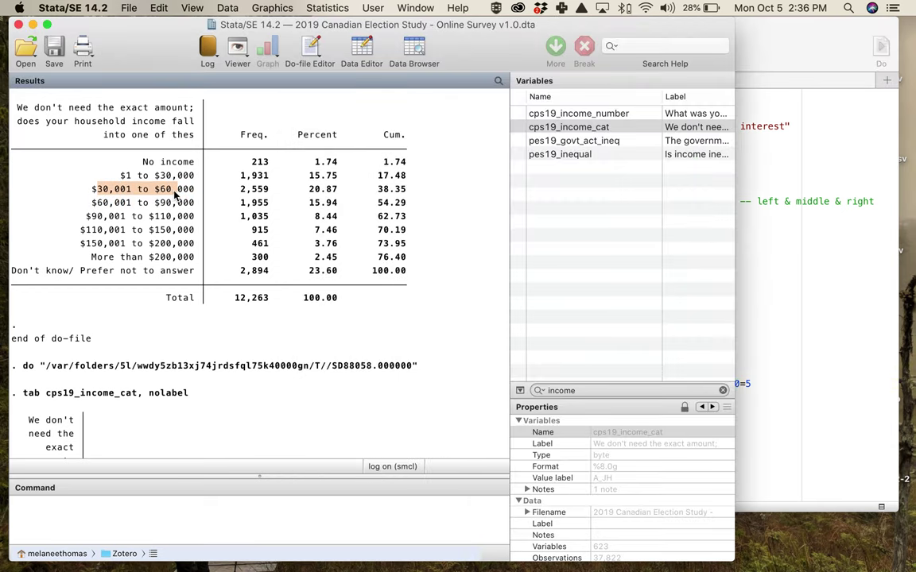
- Highlight the $60,001 through $200,000 income rows in the labelled Results table
left_click_drag(85, 215, 191, 224)
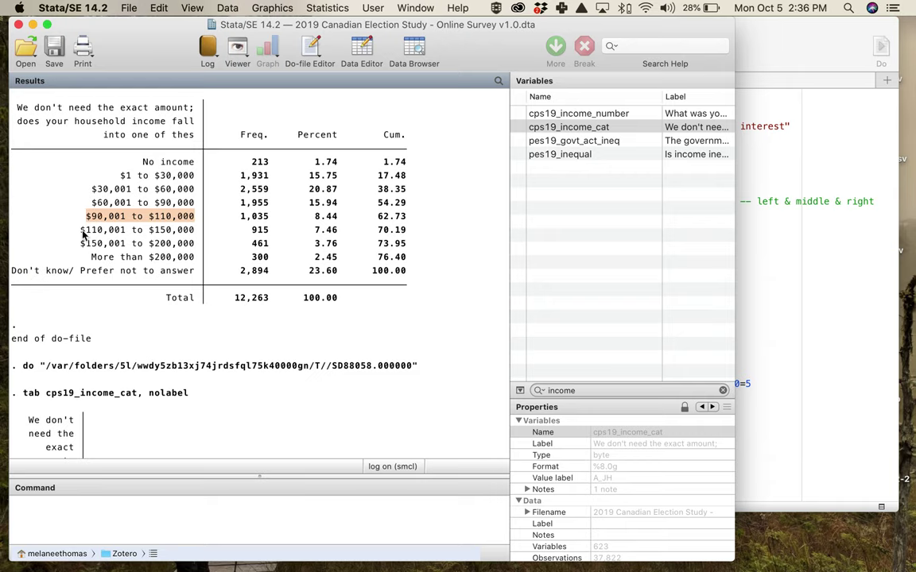
left_click_drag(79, 230, 196, 233)
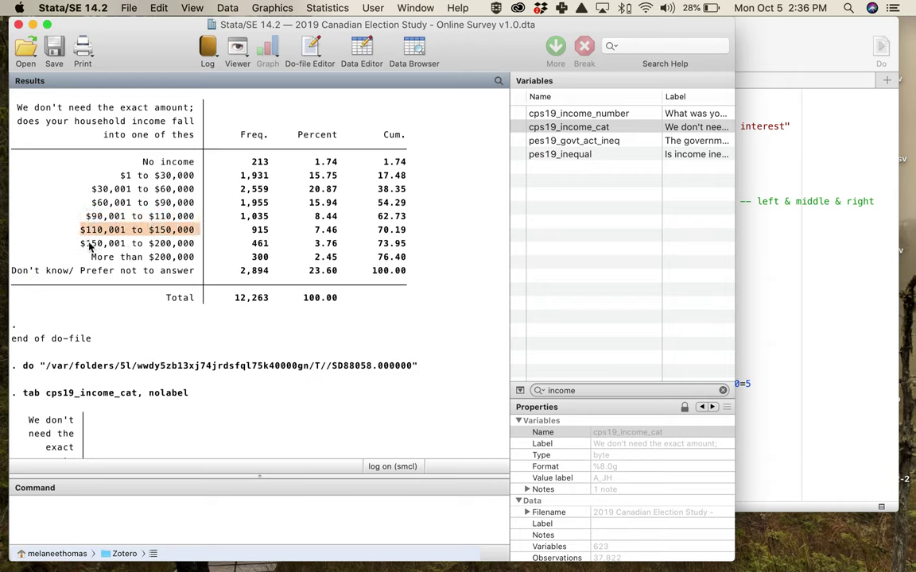
left_click_drag(79, 243, 191, 248)
mouse_move(90, 257)
left_mouse_down()
mouse_move(191, 257)
mouse_move(74, 257)
left_mouse_up()
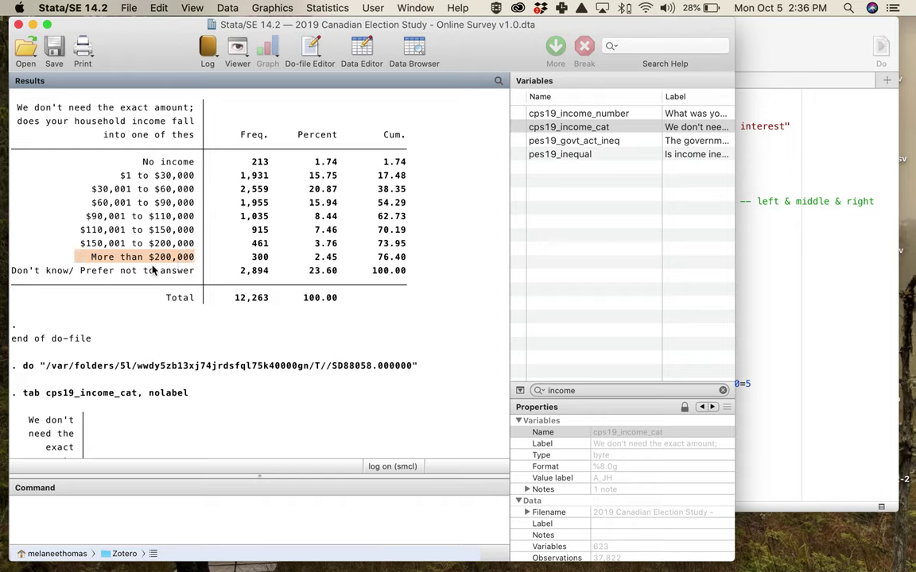
left_click(73, 199)
left_click_drag(89, 205, 191, 248)
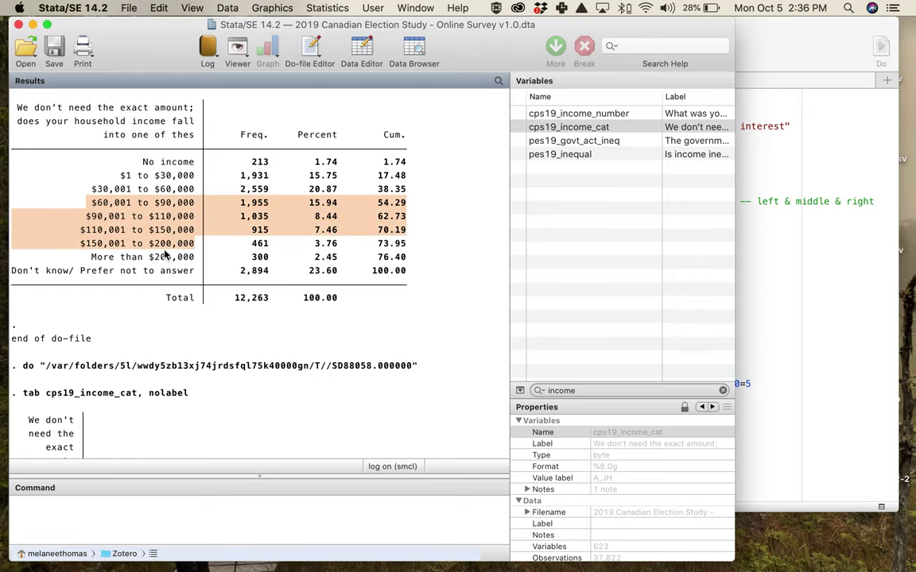
left_click(820, 331)
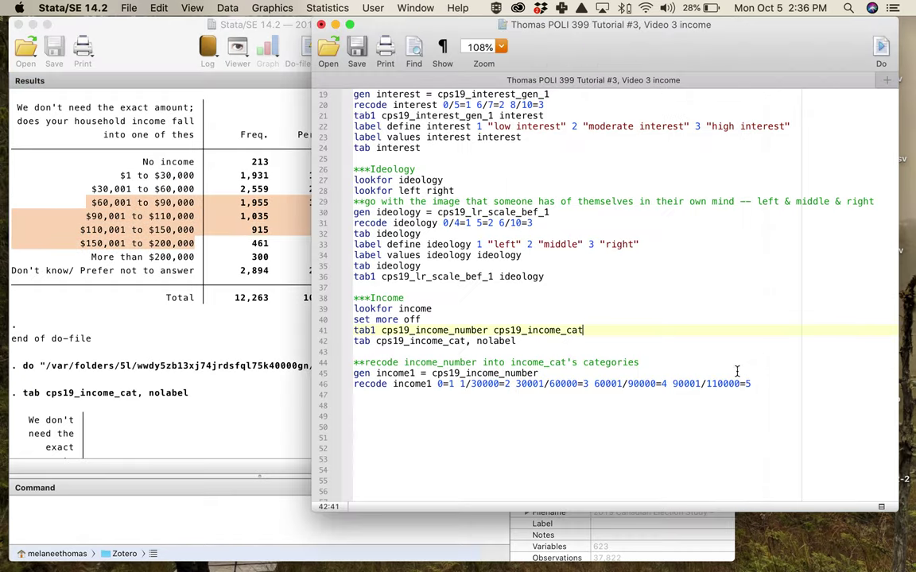
left_click(782, 384)
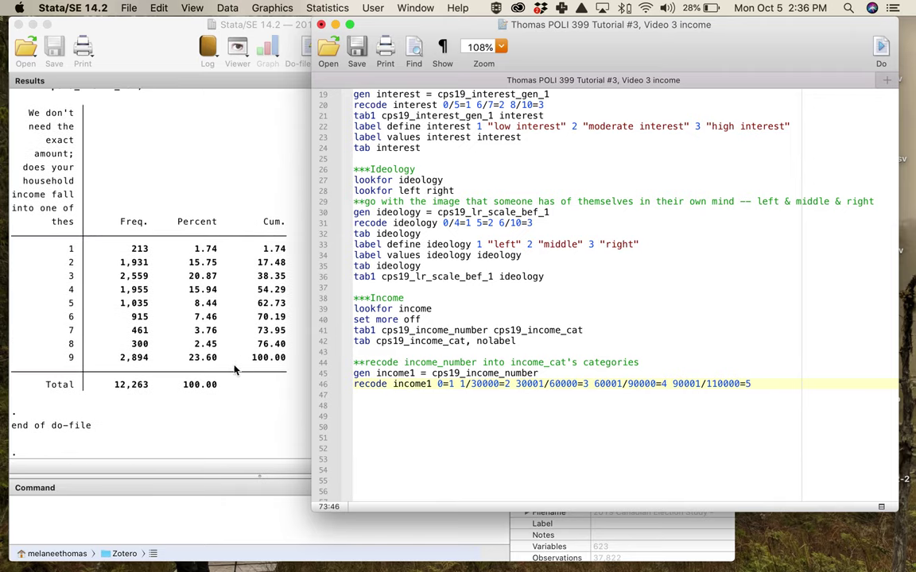
scroll(215, 366, "up", 10)
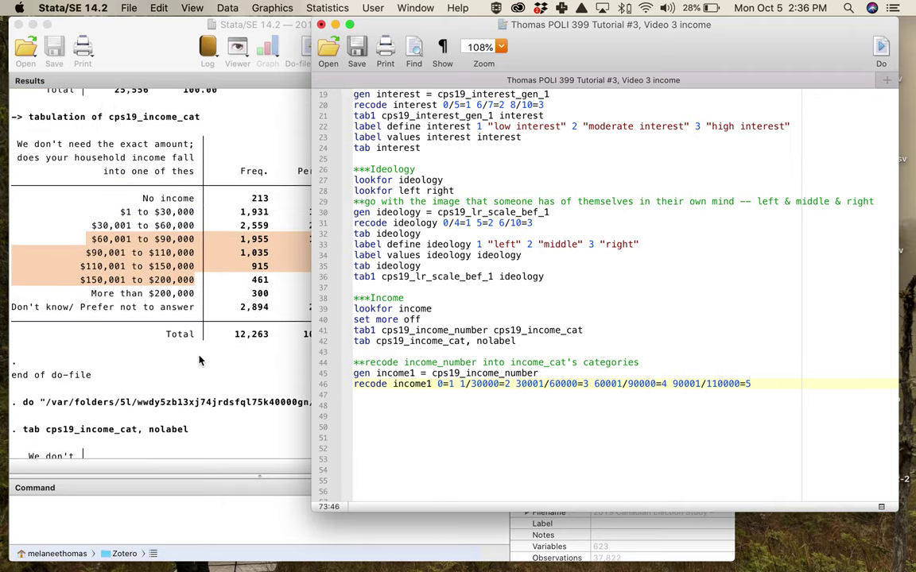
scroll(200, 361, "down", 1)
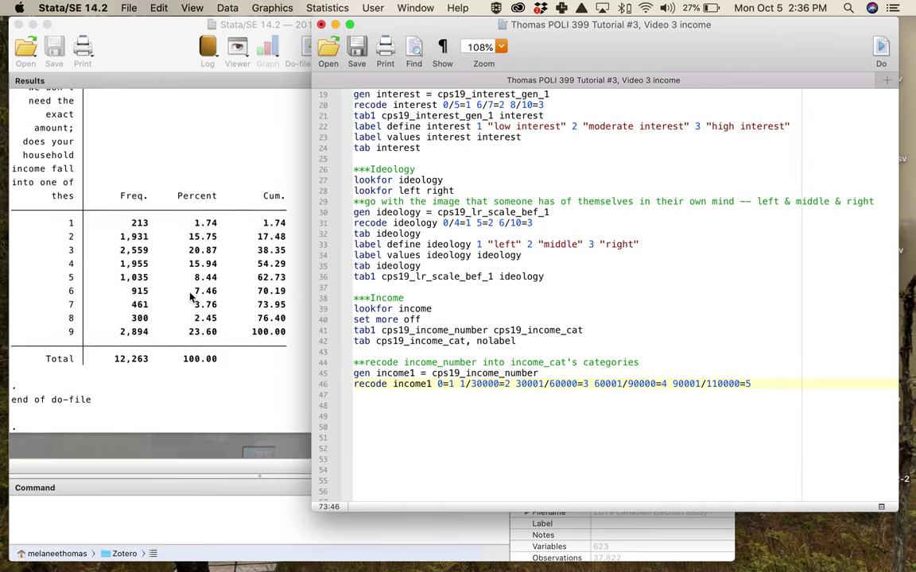
scroll(191, 296, "up", 2)
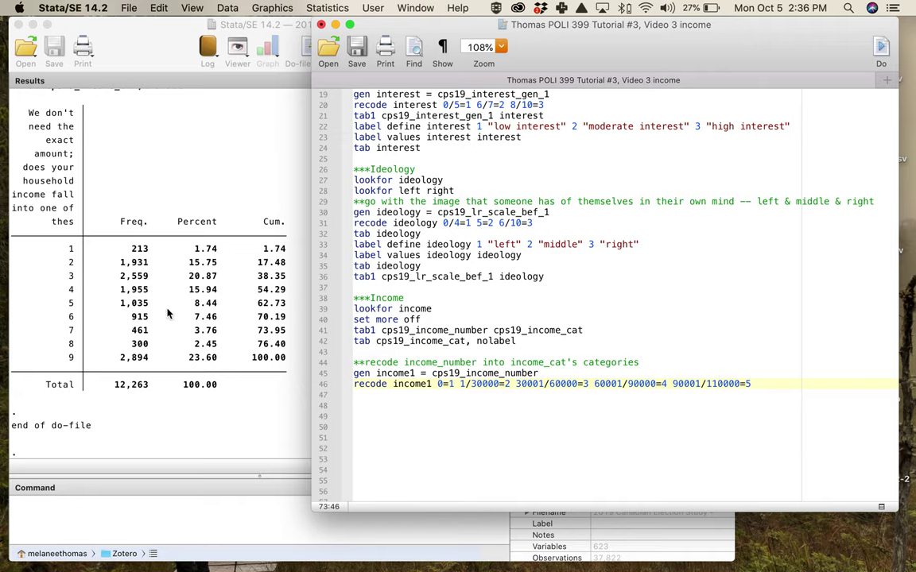
scroll(167, 314, "up", 10)
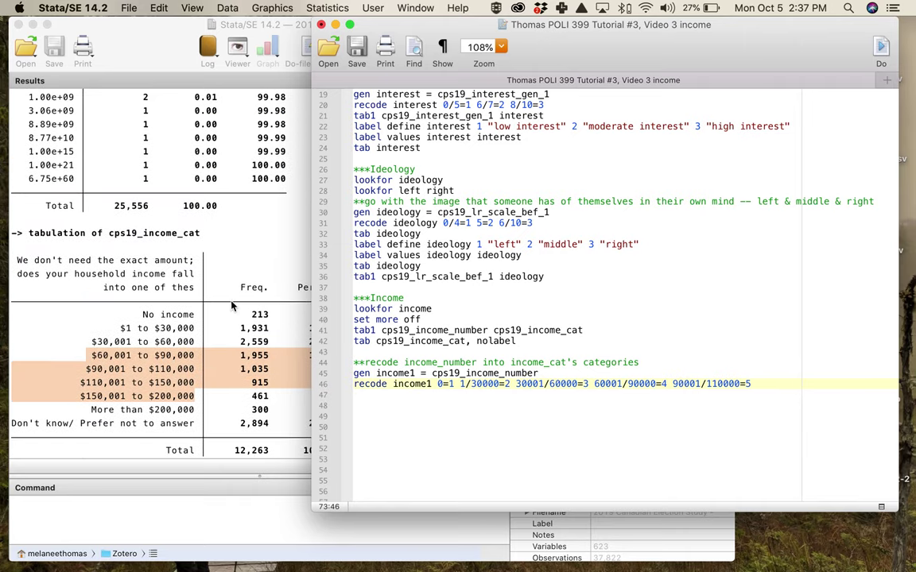
scroll(227, 305, "down", 3)
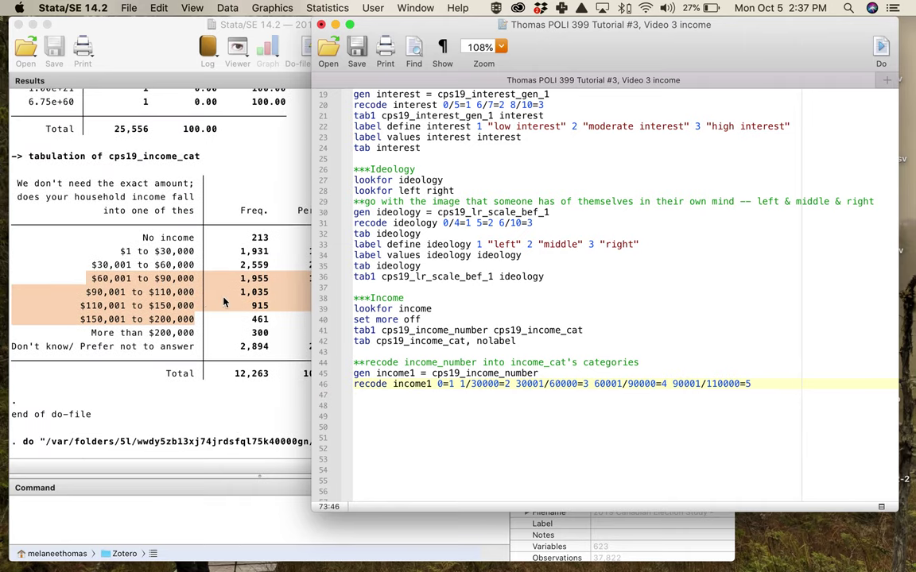
left_click(255, 284)
- Append '110001/150000=6 150001/200000=7 200000/max=8 .=0' to the recode income1 line
left_click(797, 387)
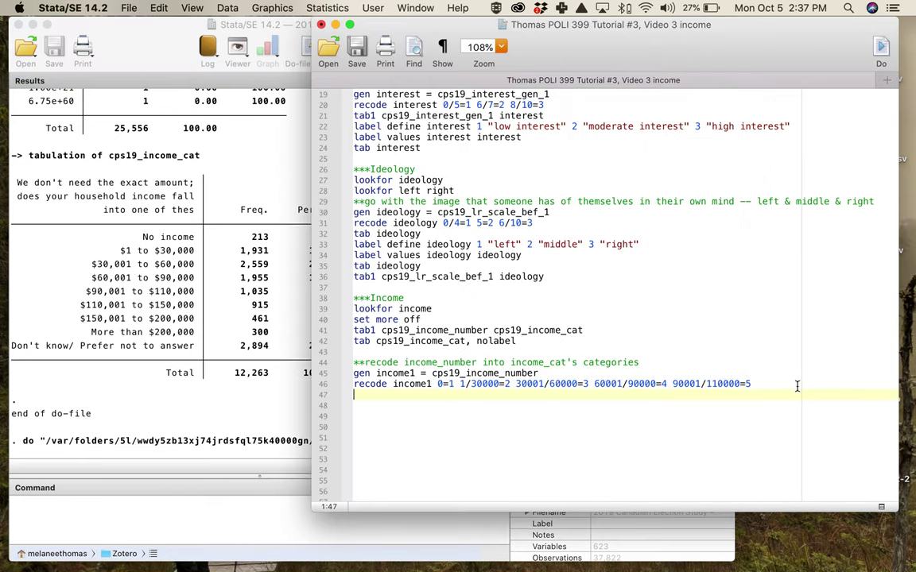
left_click(796, 385)
type("110")
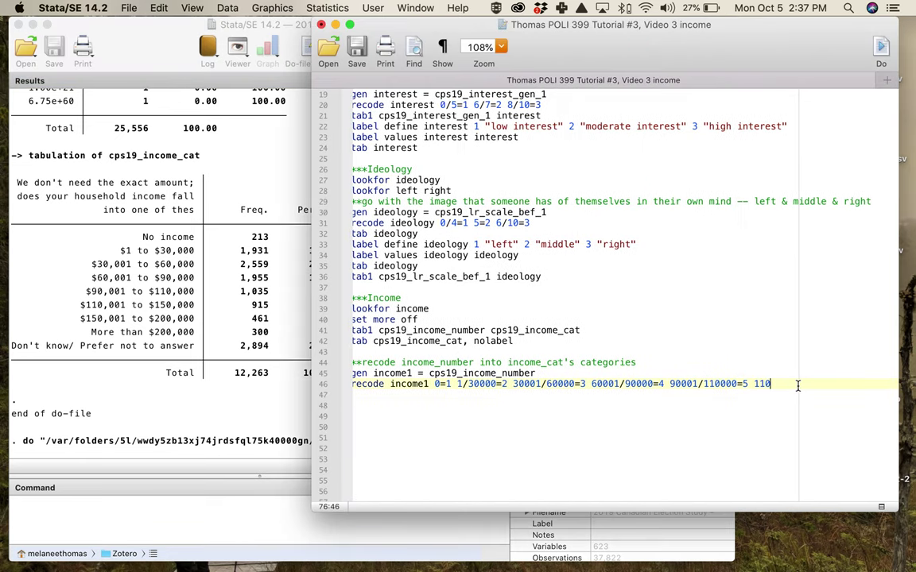
type("001/150000")
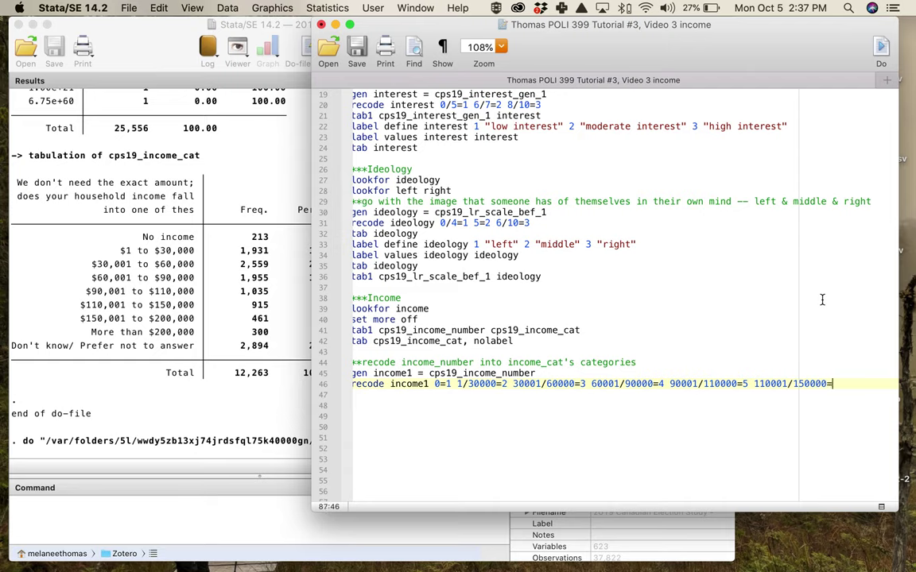
type("=6 150001/200000=7")
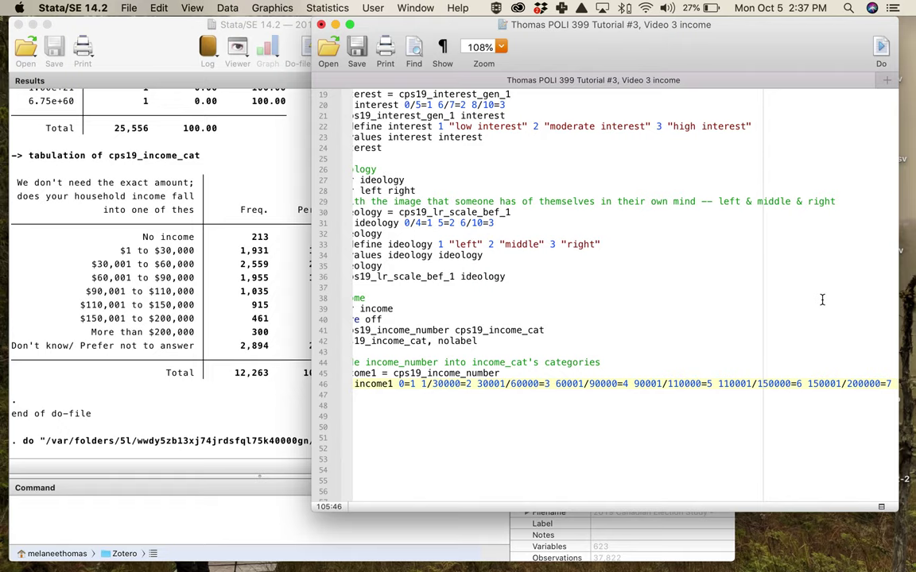
type(" 200000")
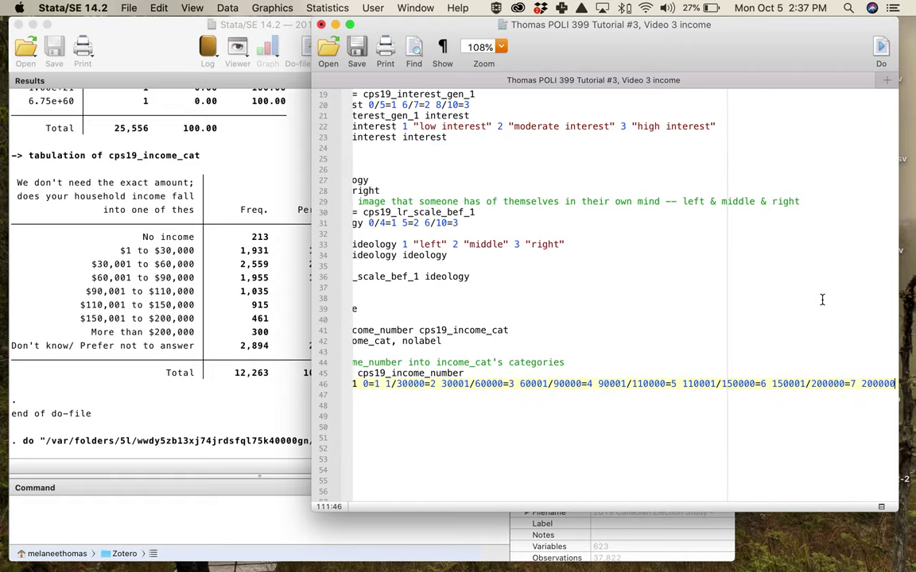
type("/max")
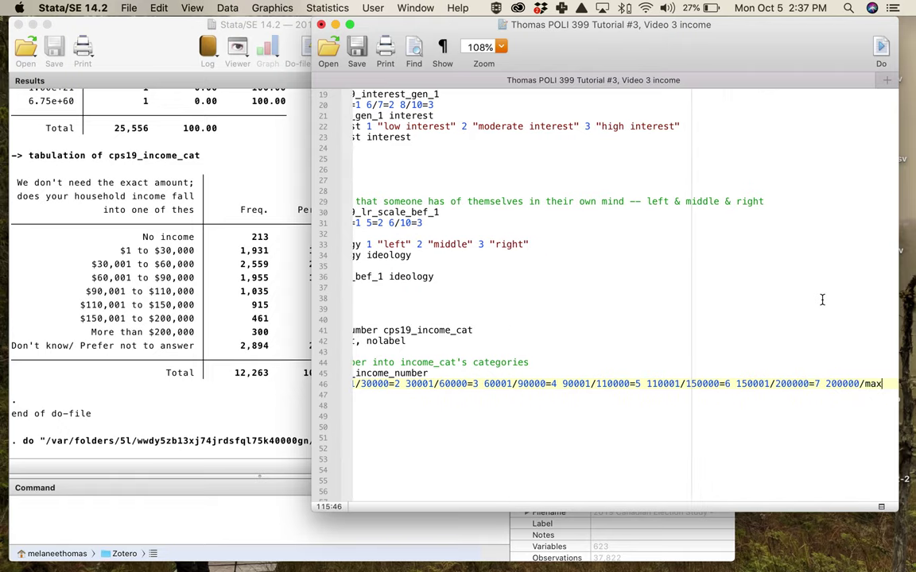
scroll(26, 175, "up", 3)
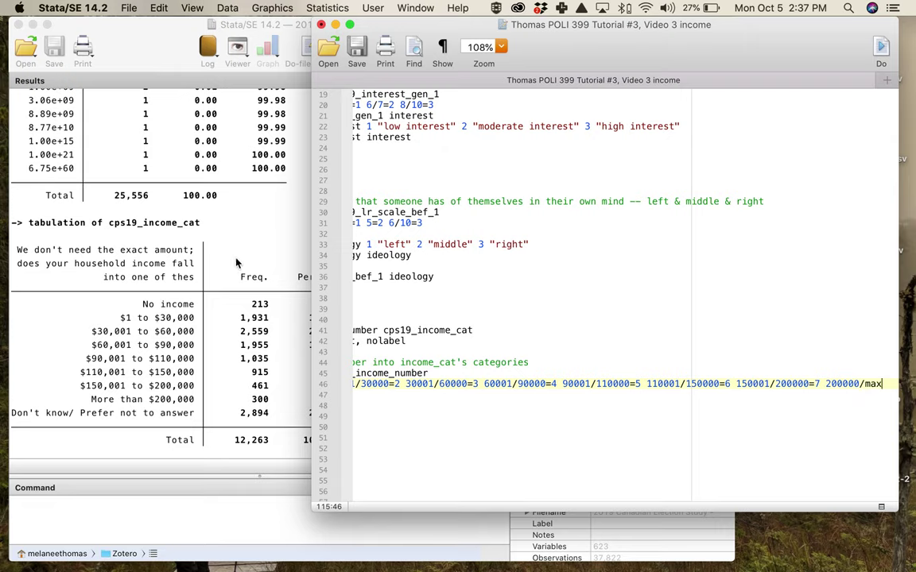
type("8")
scroll(580, 405, "right", 5)
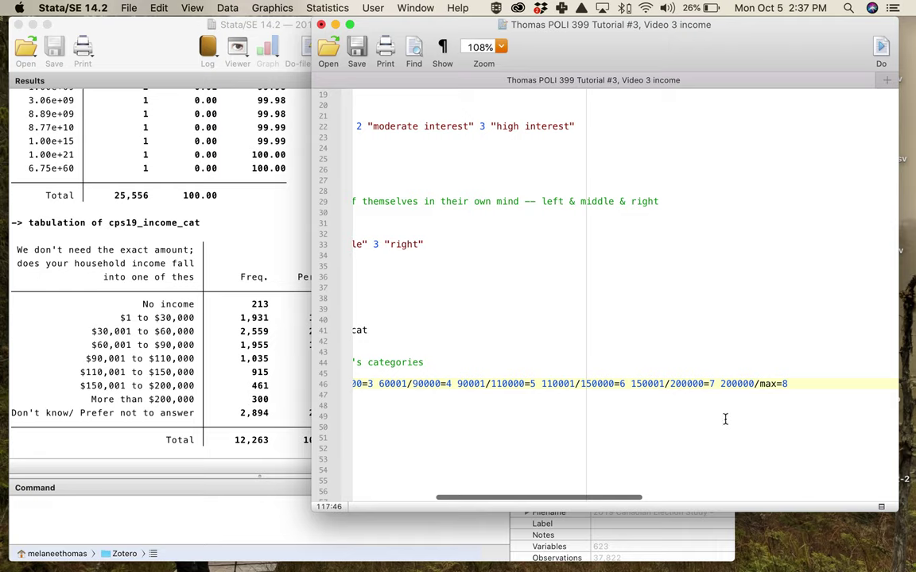
scroll(725, 418, "right", 3)
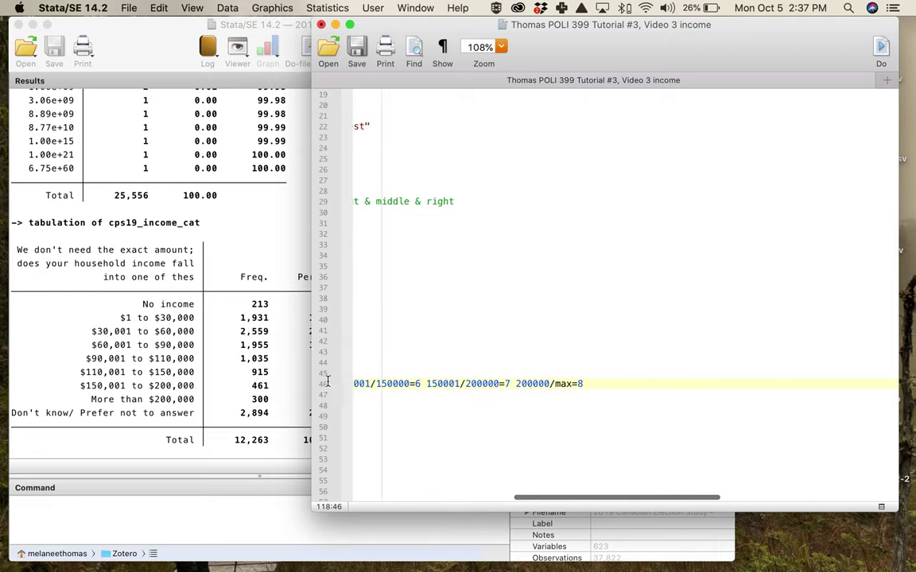
scroll(477, 389, "left", 3)
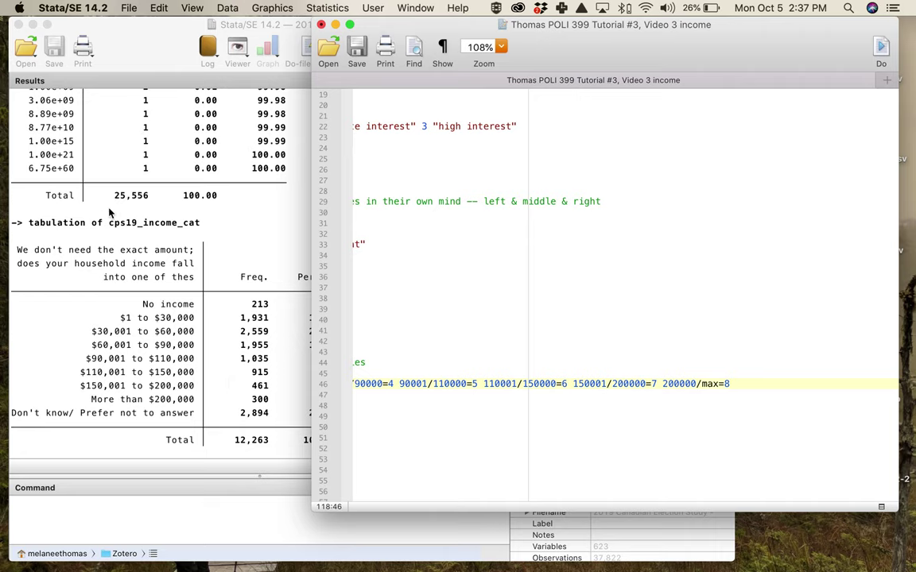
scroll(116, 185, "down", 1)
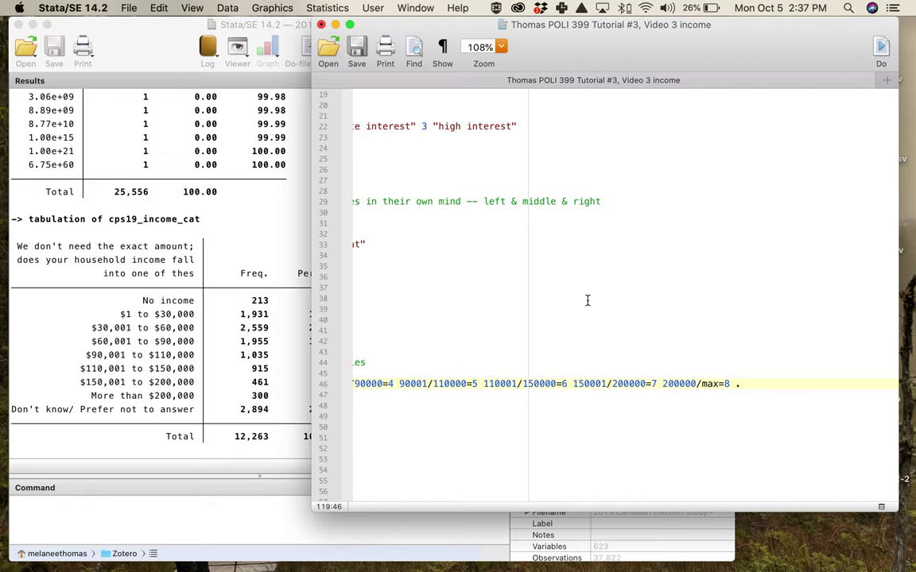
type("=0")
scroll(602, 388, "left", 10)
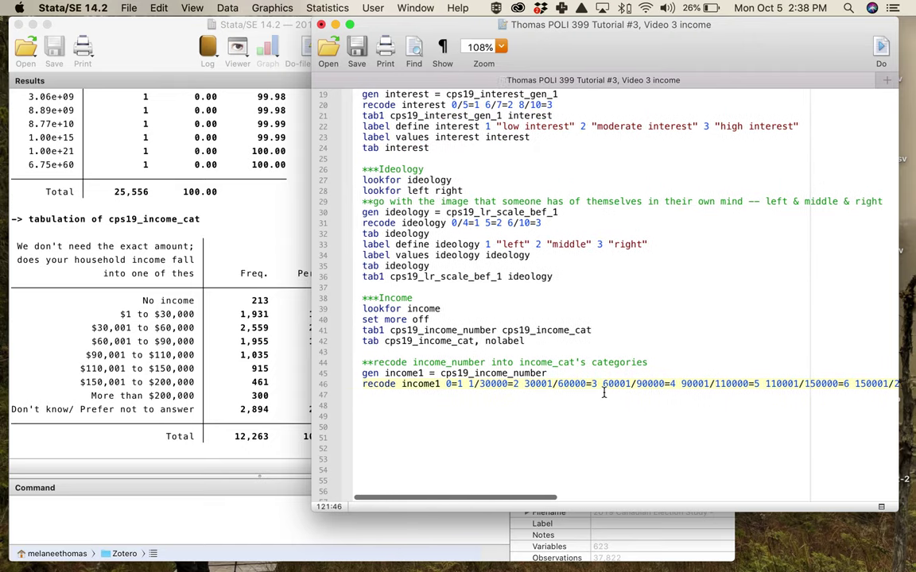
scroll(602, 388, "right", 15)
scroll(604, 392, "right", 5)
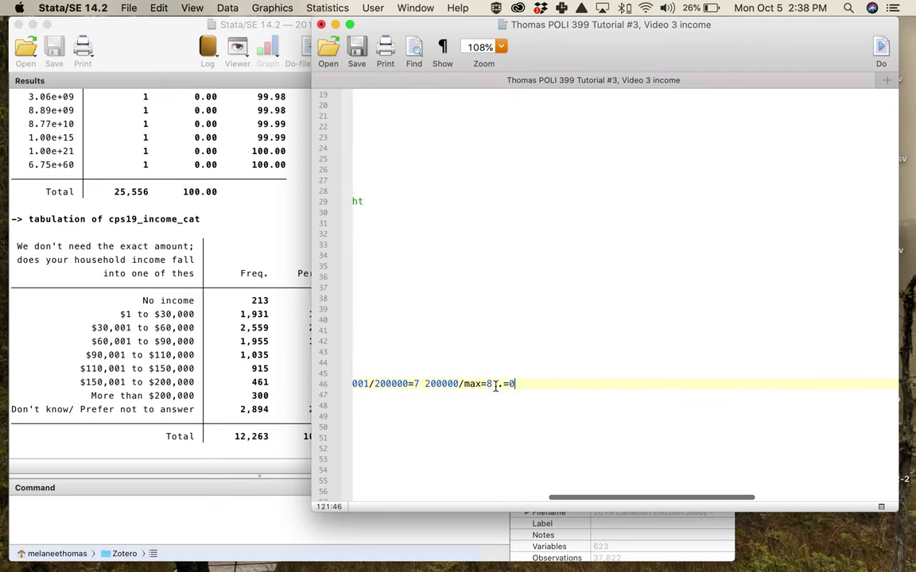
left_click_drag(498, 384, 518, 386)
scroll(525, 404, "left", 1)
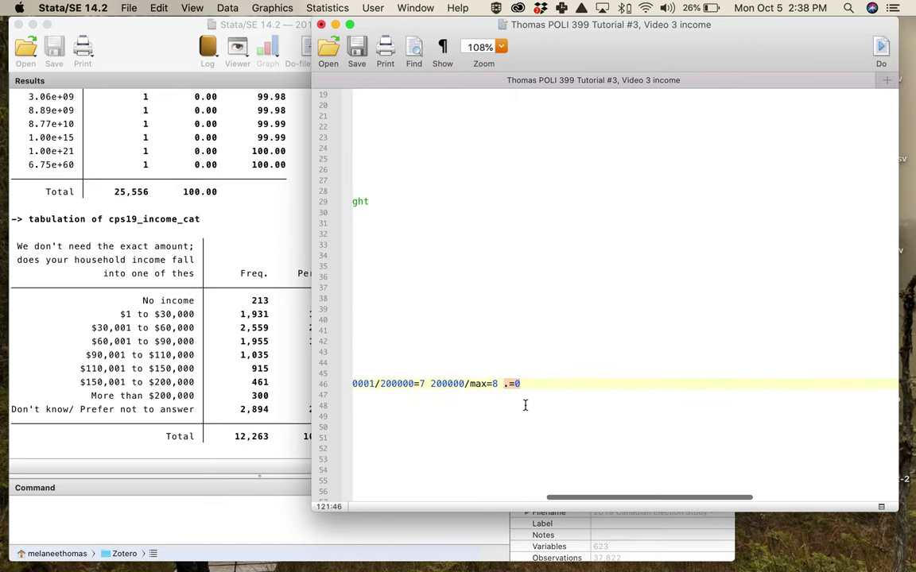
scroll(525, 404, "left", 10)
scroll(97, 182, "up", 8)
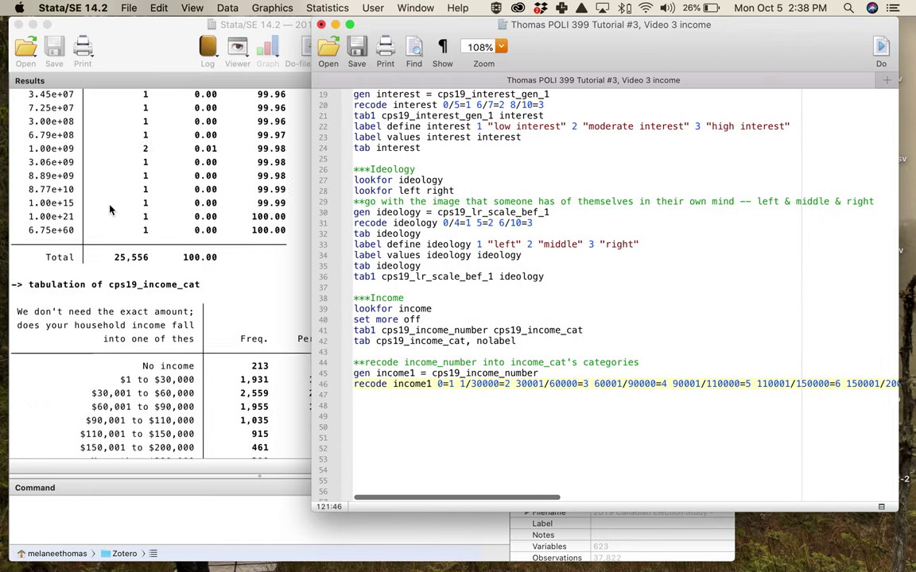
scroll(115, 292, "down", 15)
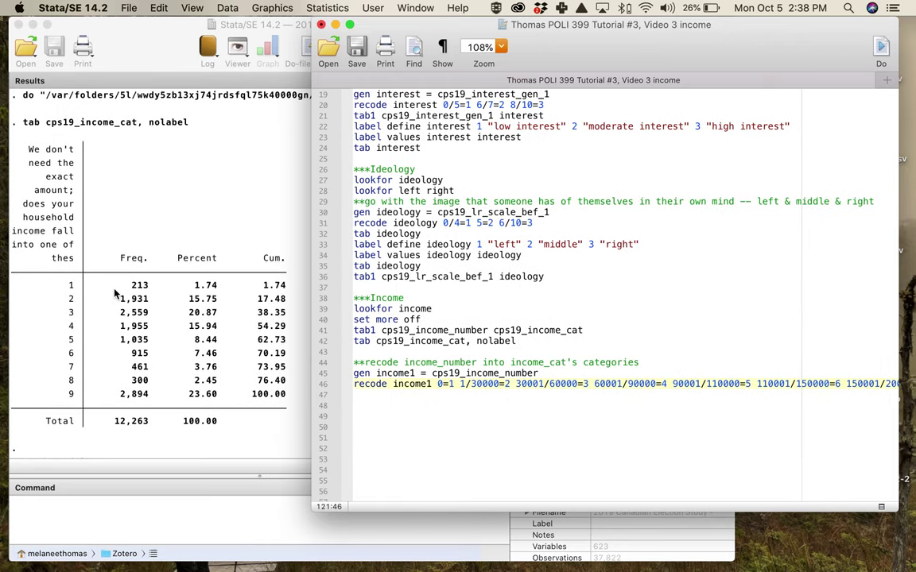
scroll(160, 327, "up", 10)
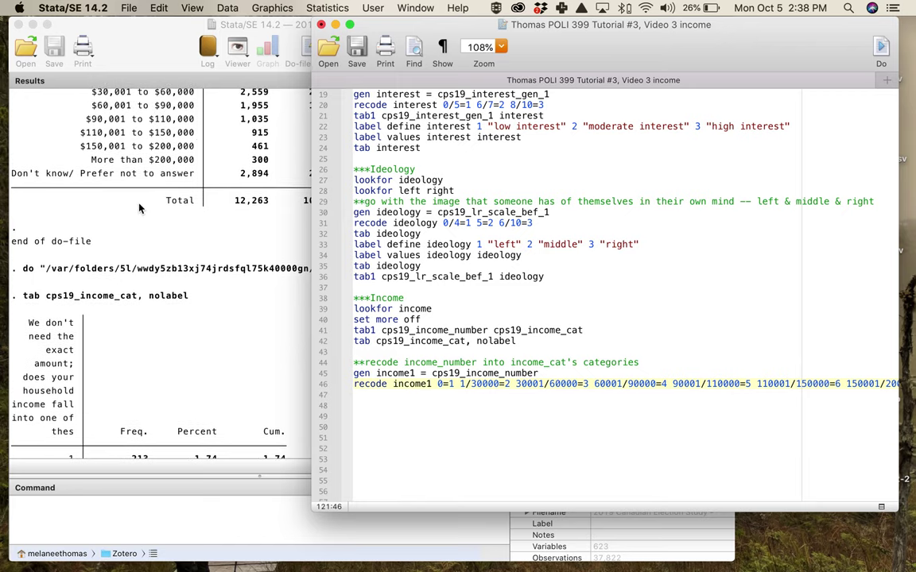
scroll(139, 209, "up", 1)
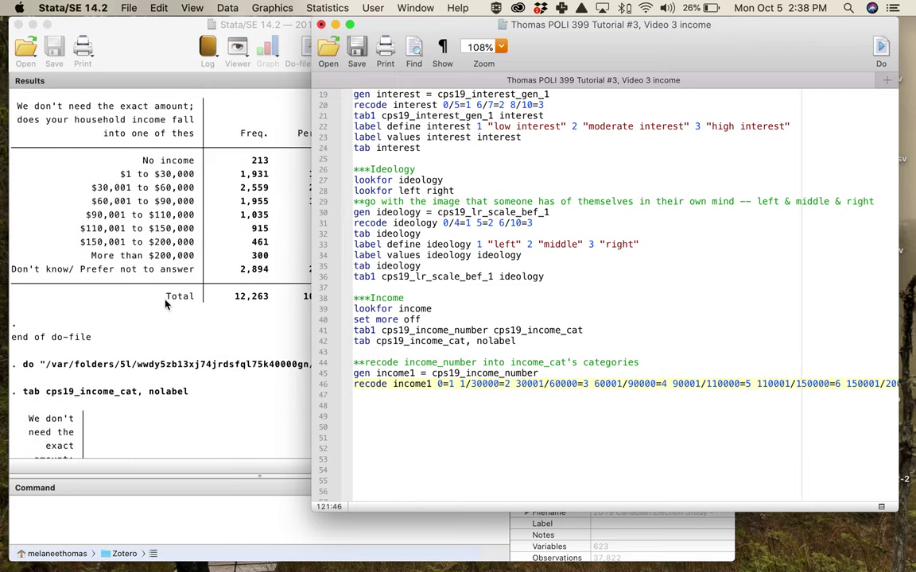
scroll(163, 326, "down", 5)
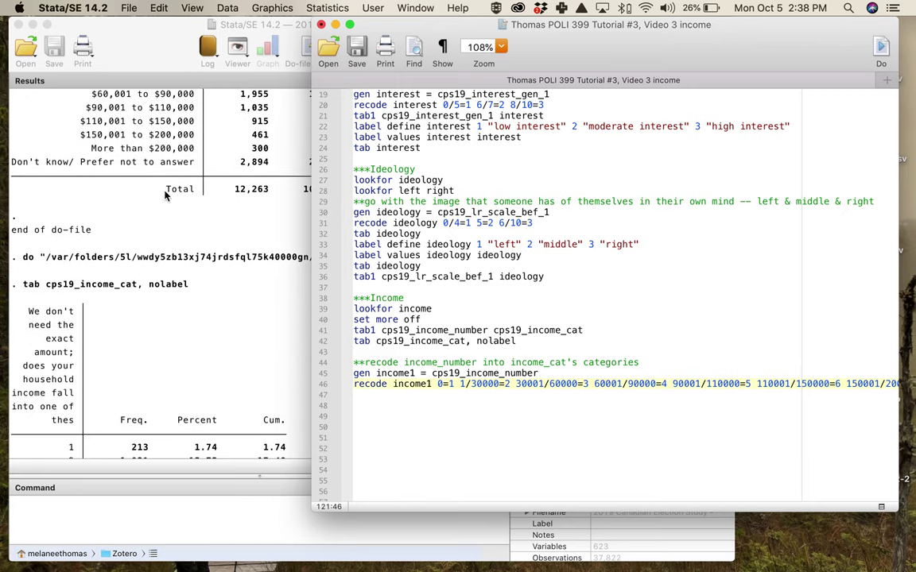
scroll(191, 274, "up", 3)
scroll(191, 271, "up", 2)
scroll(171, 290, "down", 15)
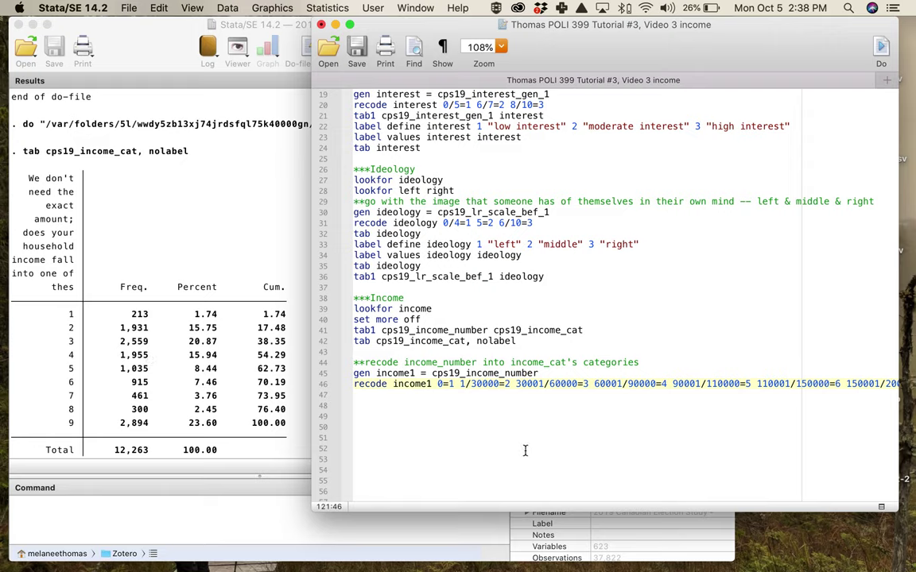
scroll(549, 403, "right", 10)
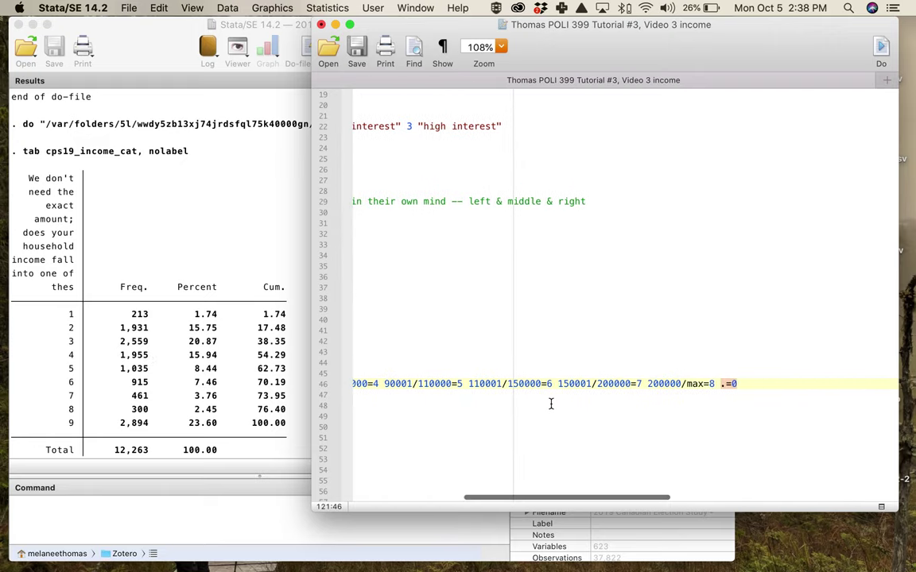
scroll(550, 404, "right", 1)
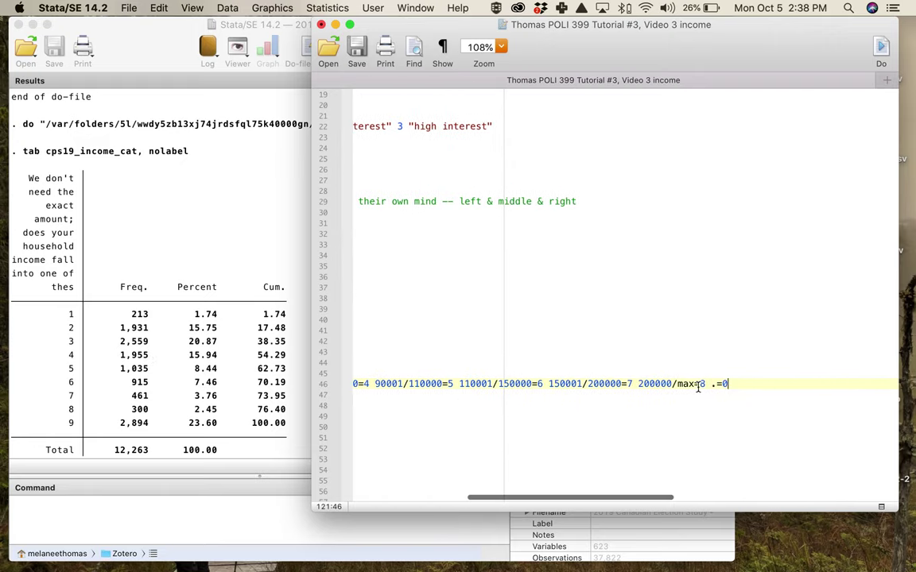
scroll(503, 407, "left", 10)
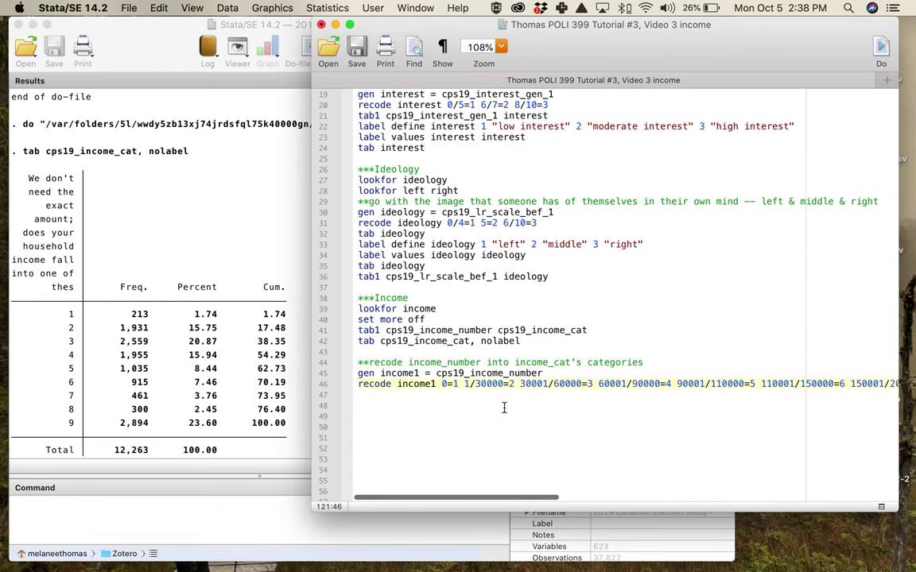
- Write a '**' comment about missing cps19_income_number values, followed by 'tab income1'
left_click(392, 394)
type("**m")
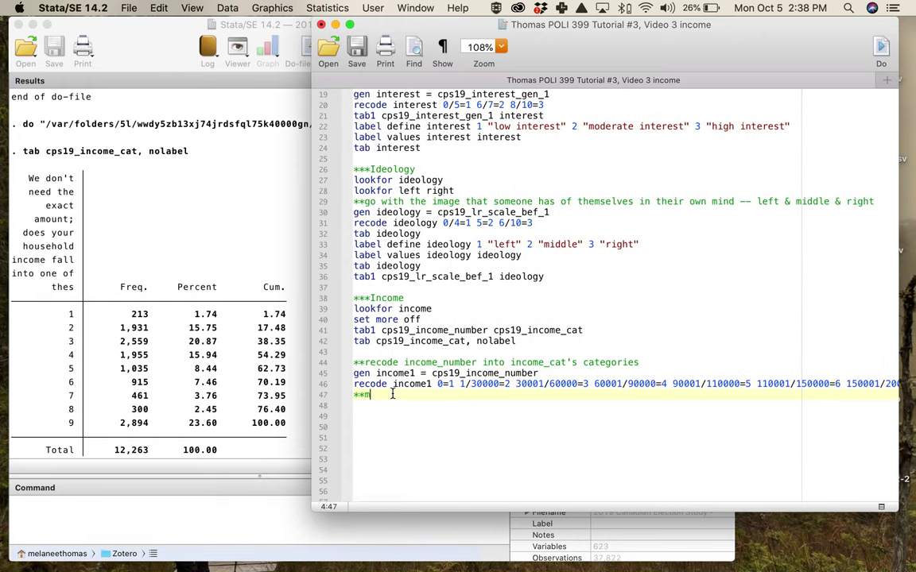
type("aki the missing values in")
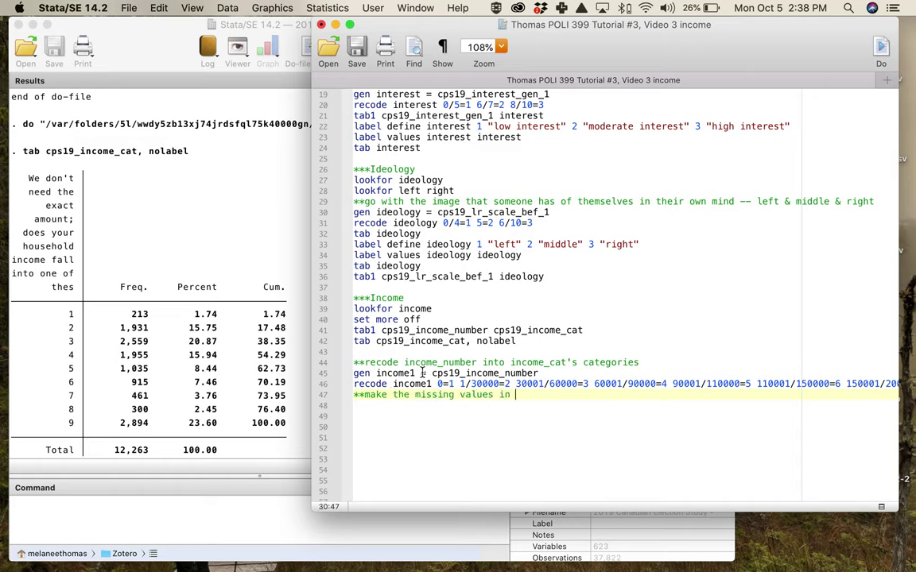
left_click_drag(432, 373, 550, 376)
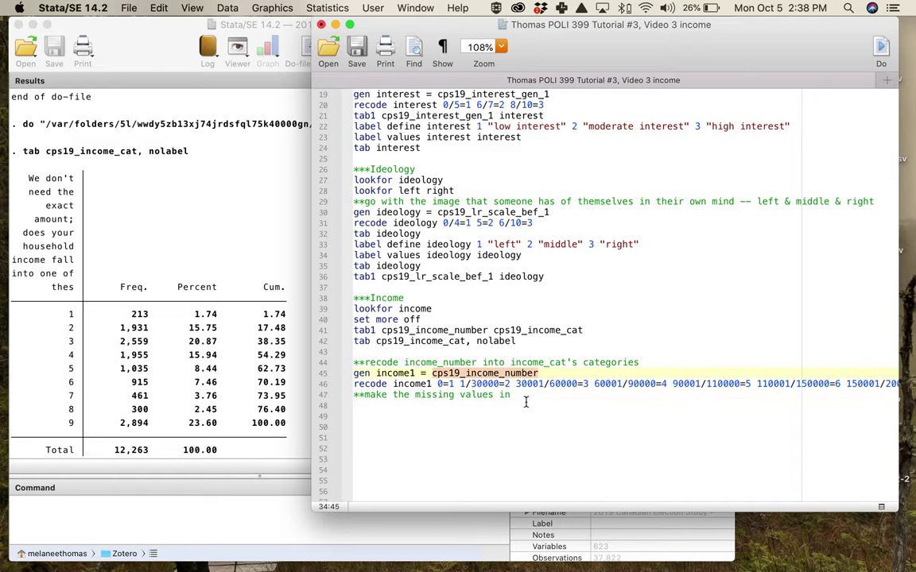
left_click(527, 395)
type("cps19_income_number")
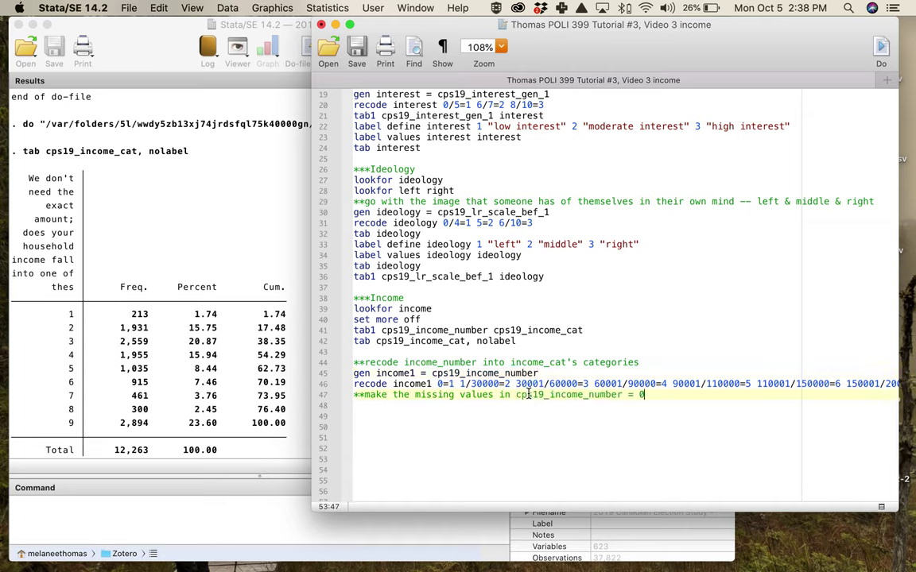
key("Return")
type("tab income")
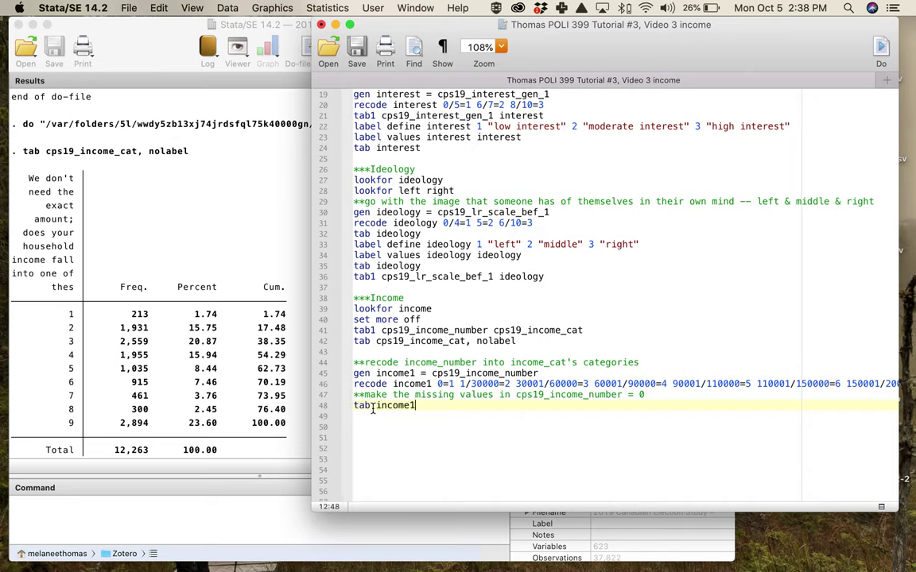
type("1")
left_click_drag(355, 373, 430, 410)
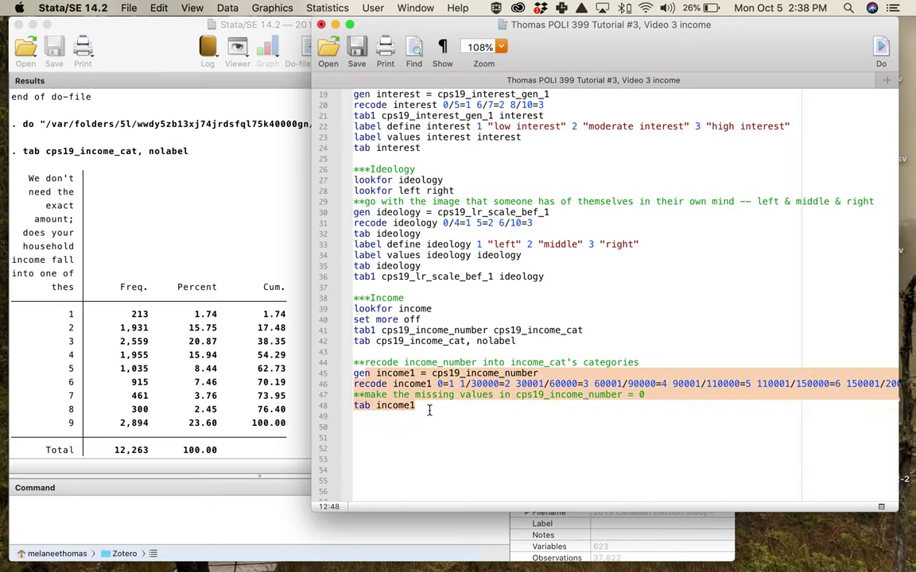
- Run the income1 lines and check the 12,267 count for code 0
key("super+shift+d")
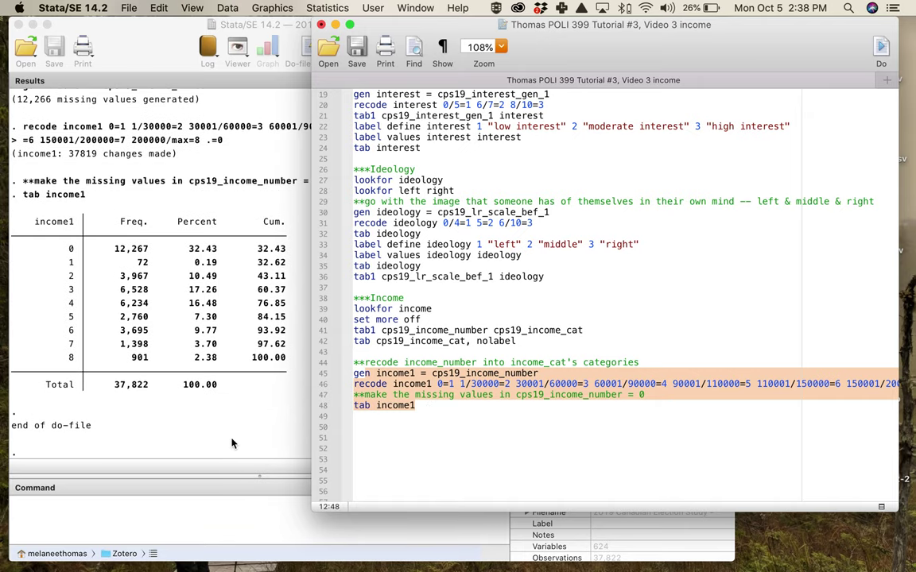
left_click(232, 443)
left_click_drag(112, 251, 151, 256)
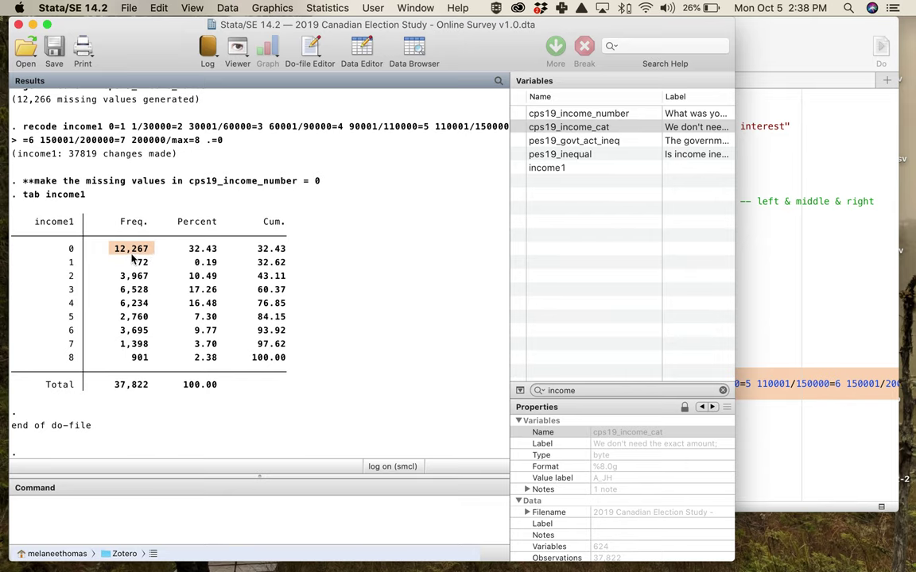
- Rerun 'tab cps19_income_cat, nolabel' and read its codes 1–9 totalling 12,263
left_click(788, 295)
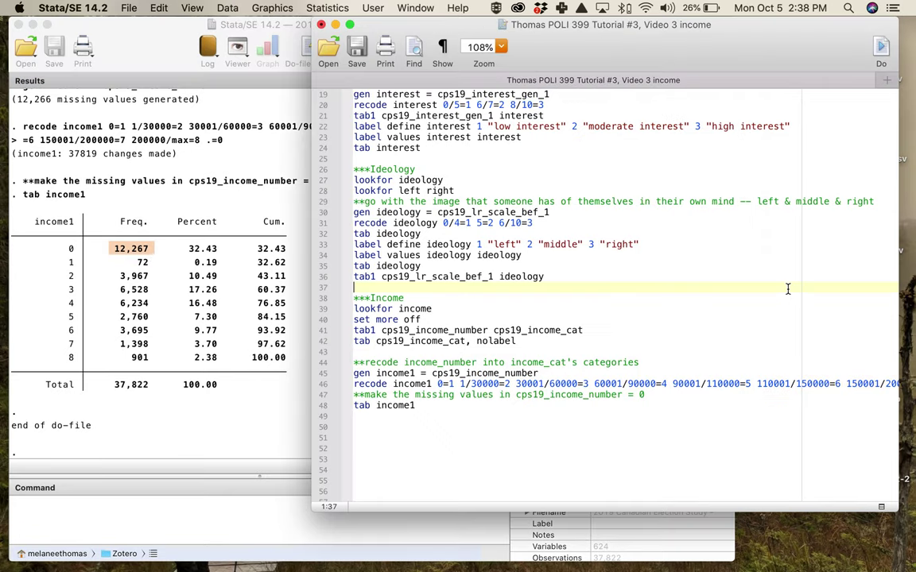
left_click_drag(373, 341, 426, 346)
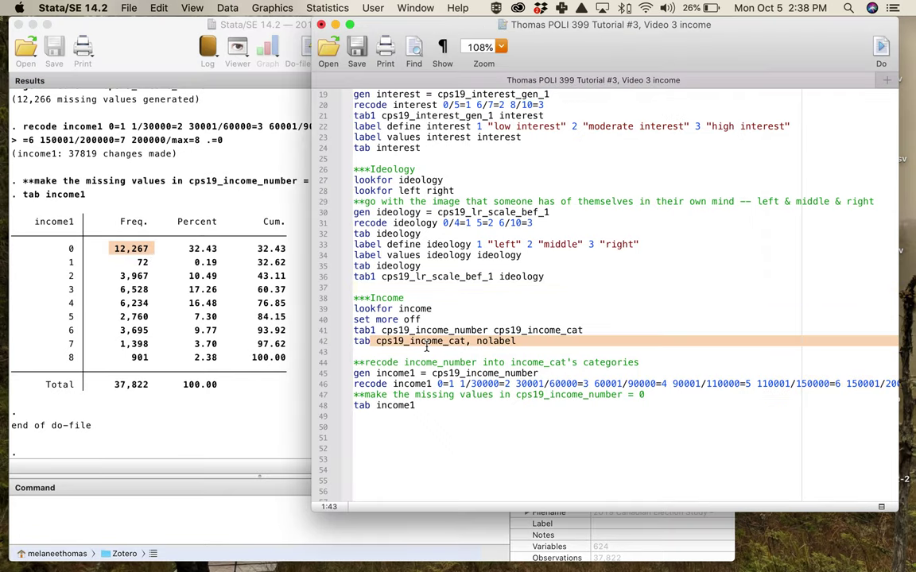
key("super+shift+d")
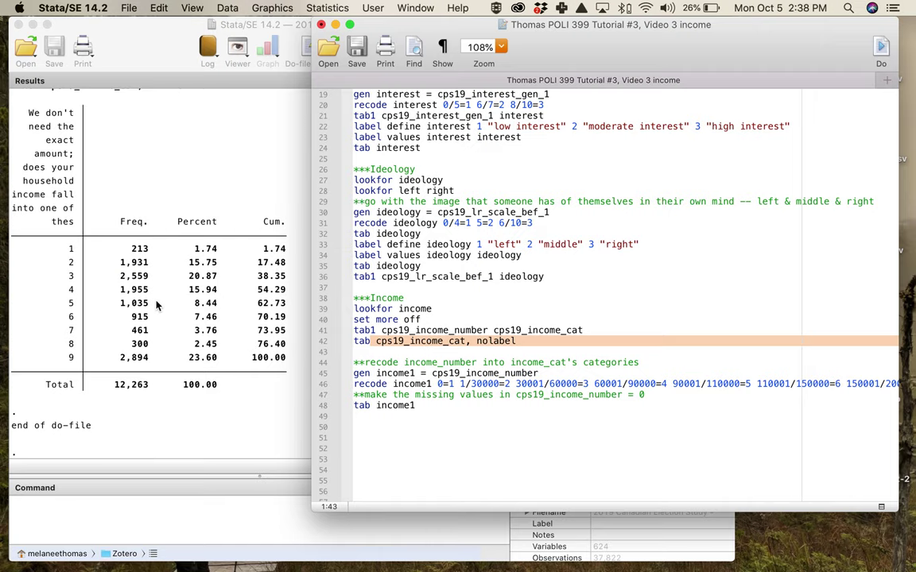
left_click(154, 388)
scroll(155, 388, "up", 4)
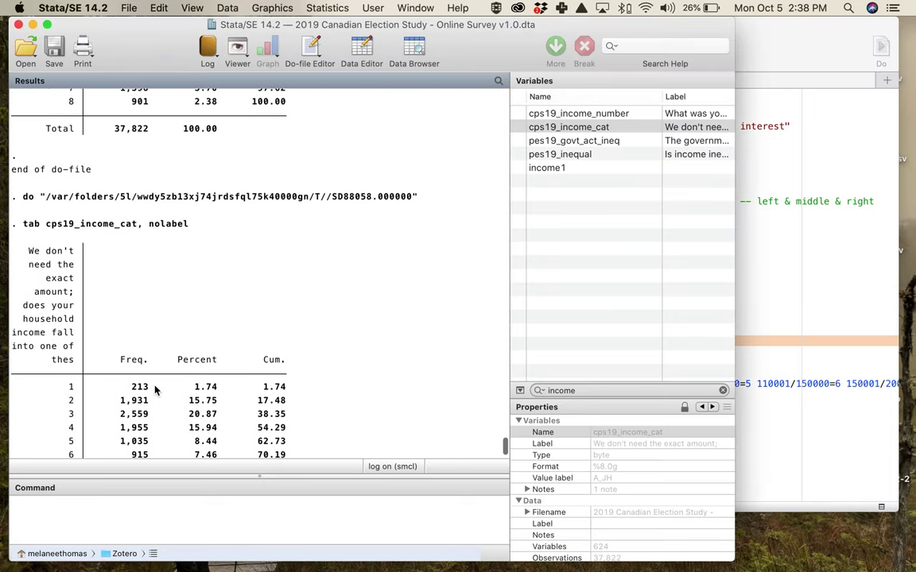
scroll(154, 388, "up", 3)
left_click_drag(104, 128, 152, 135)
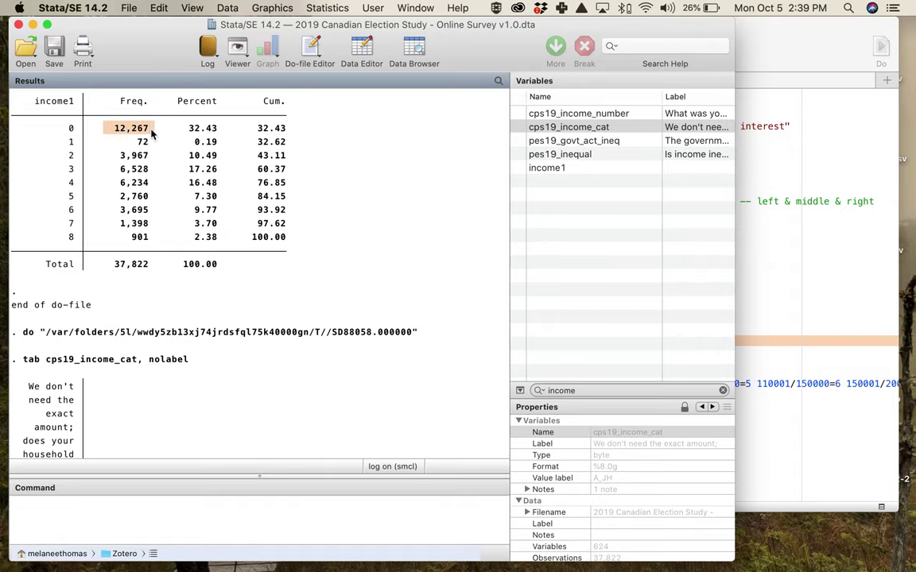
scroll(137, 135, "up", 1)
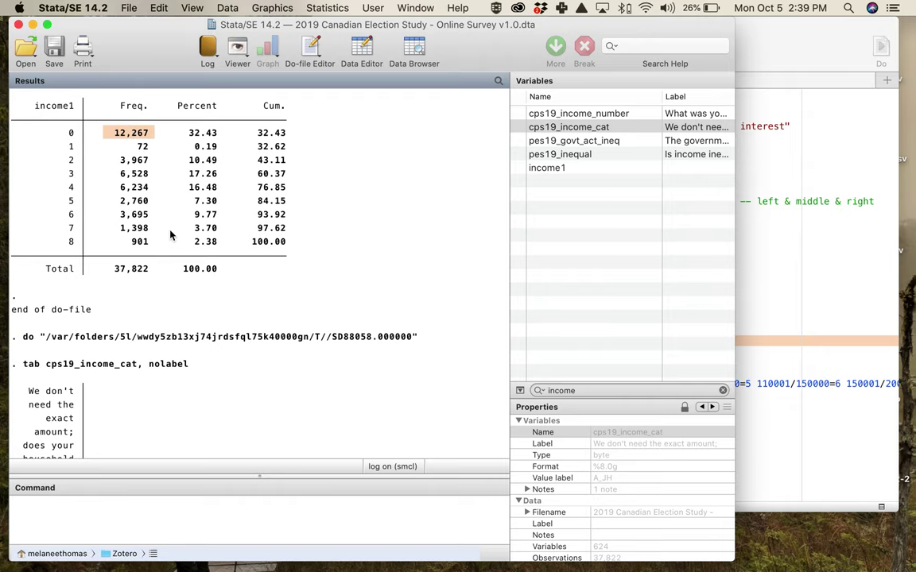
scroll(169, 235, "down", 10)
scroll(167, 211, "up", 15)
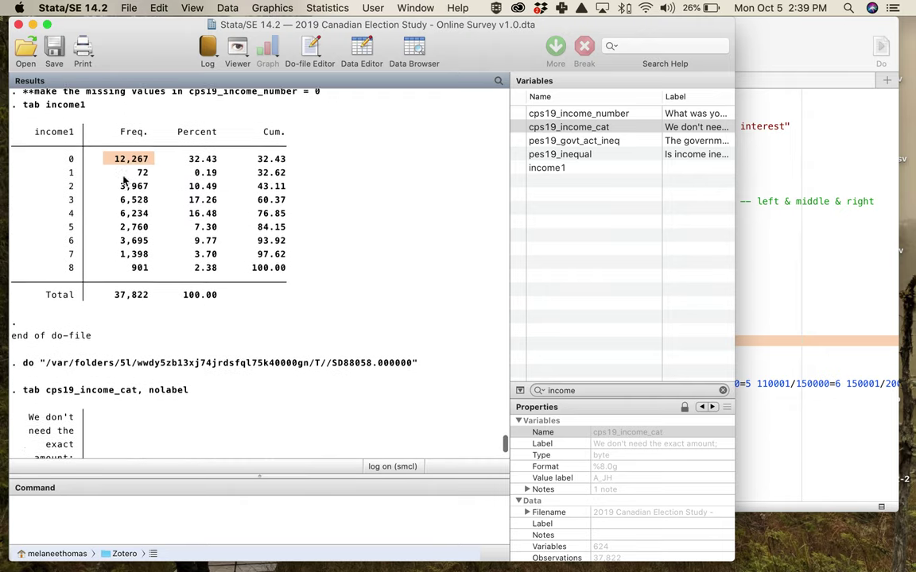
scroll(123, 181, "down", 8)
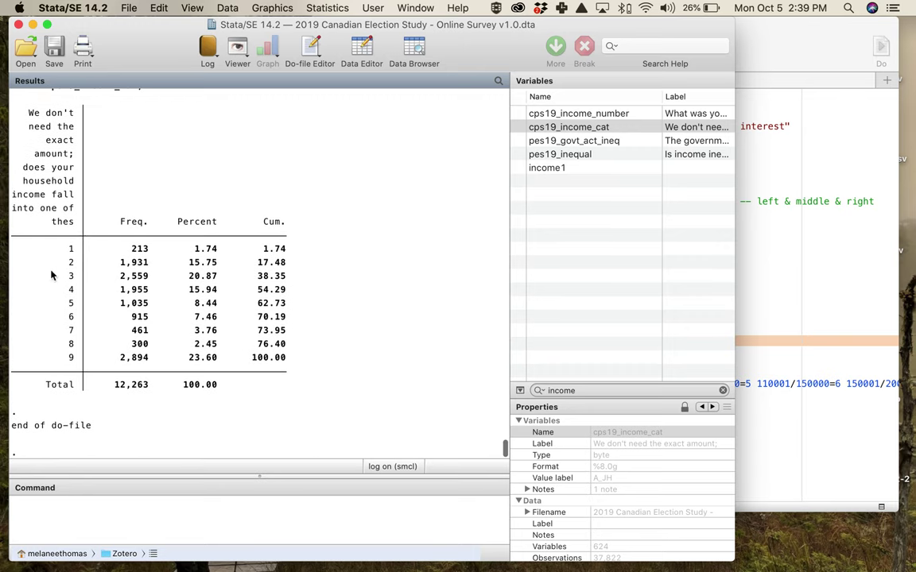
- Write 'gen income2 = cps19_income_cat' and note code 9's 2,894 responses in Results
left_click(799, 472)
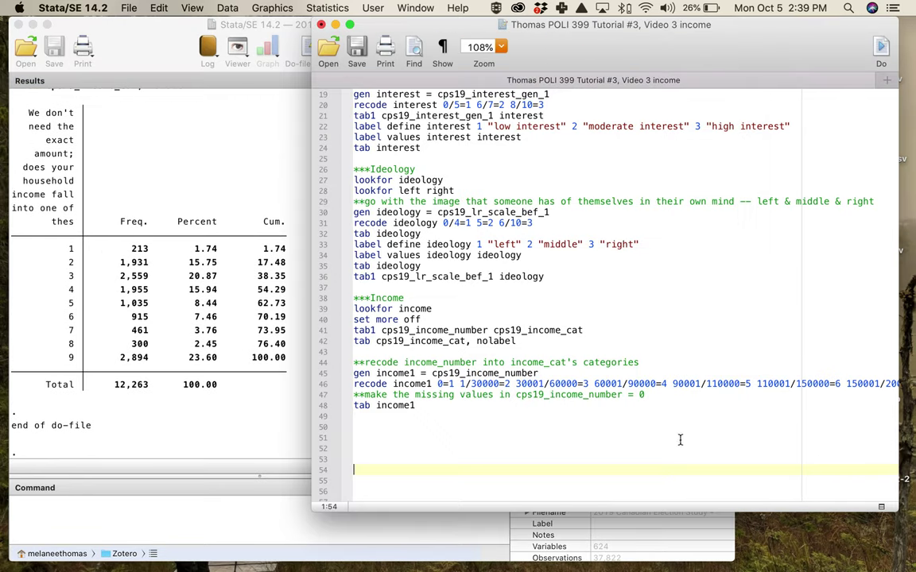
left_click(430, 412)
type("gen income2 =")
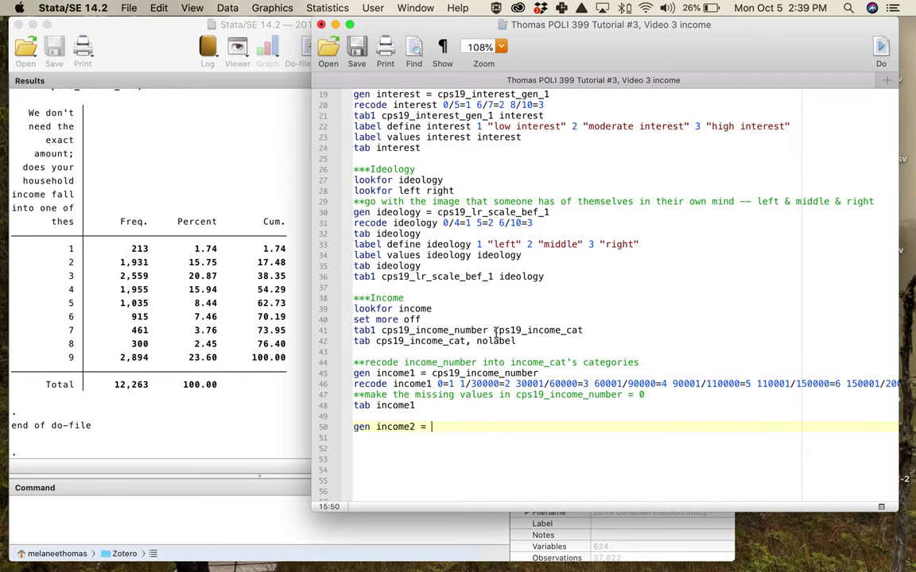
left_click_drag(493, 331, 582, 330)
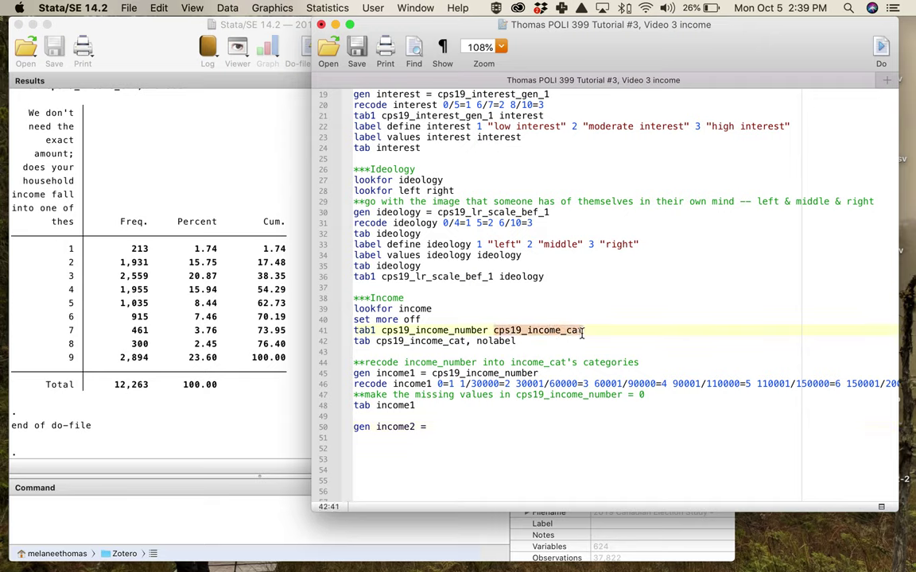
key("super+c")
left_click(445, 427)
key("super+v")
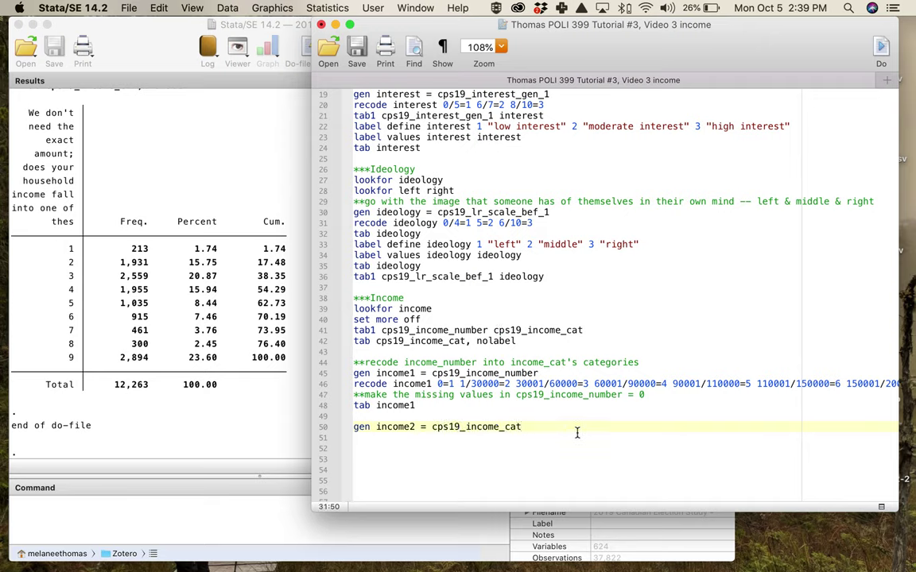
left_click(70, 361)
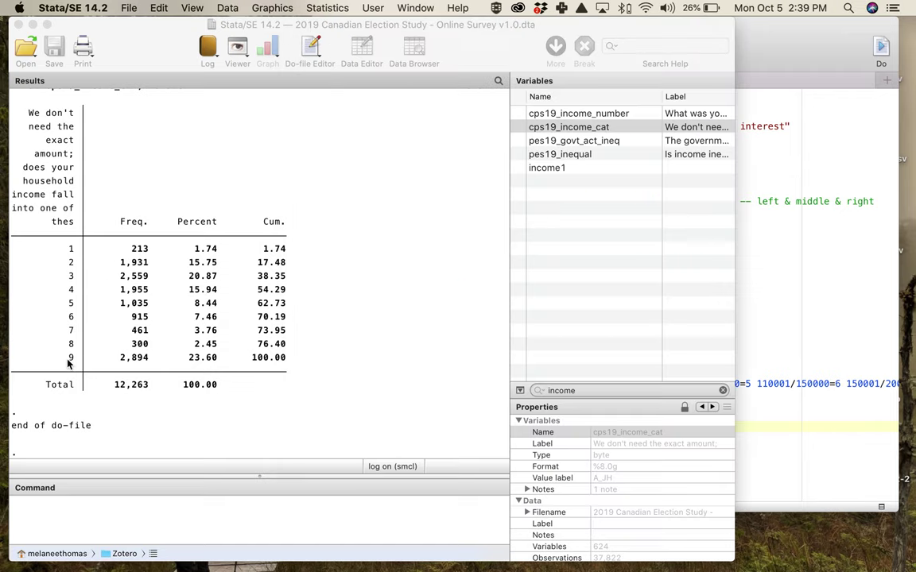
left_click_drag(63, 358, 171, 362)
- Add 'recode income2 9=0 .=0' and 'tab income2', then run the three income2 lines
left_click(738, 414)
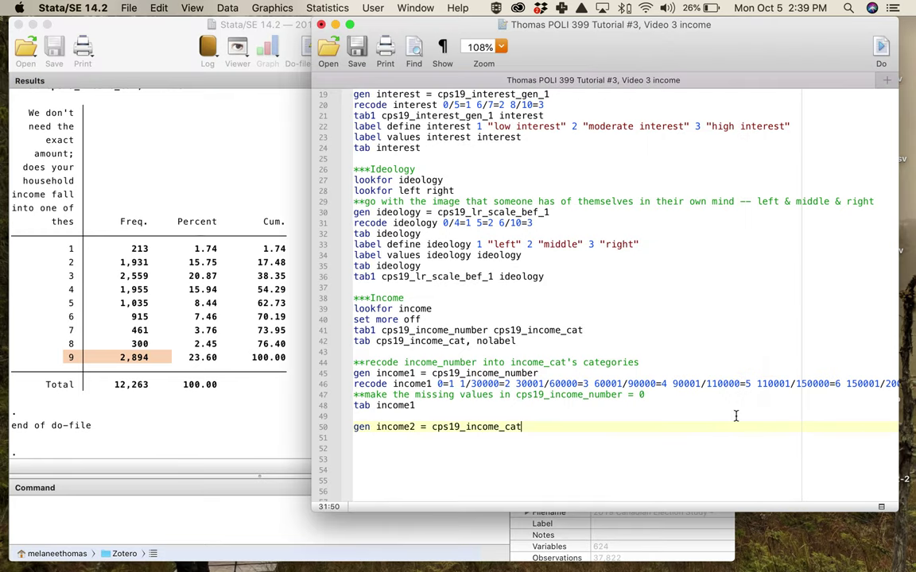
key("Return")
type("recode income1")
type(" 9=0 .=0")
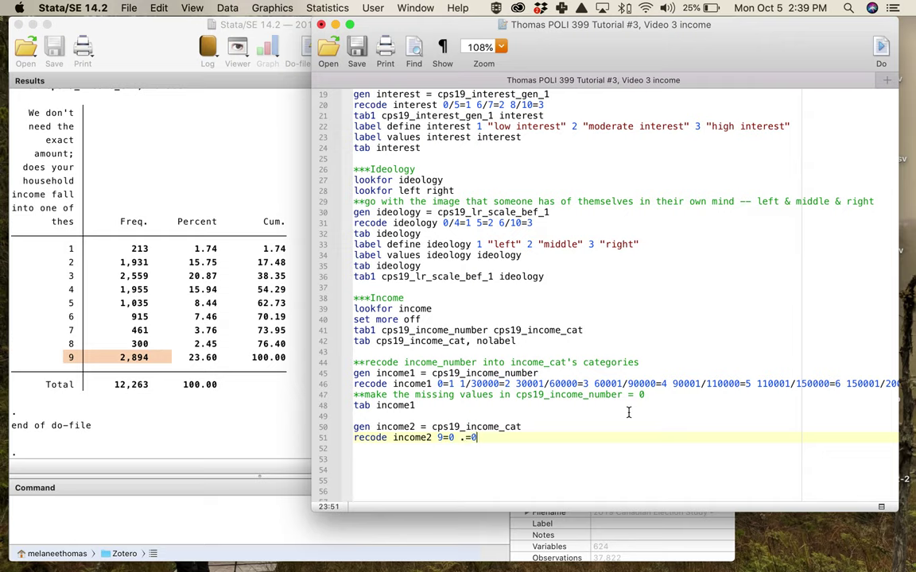
key("Return")
type("tab income2")
left_click_drag(376, 427, 419, 453)
key("super+shift+d")
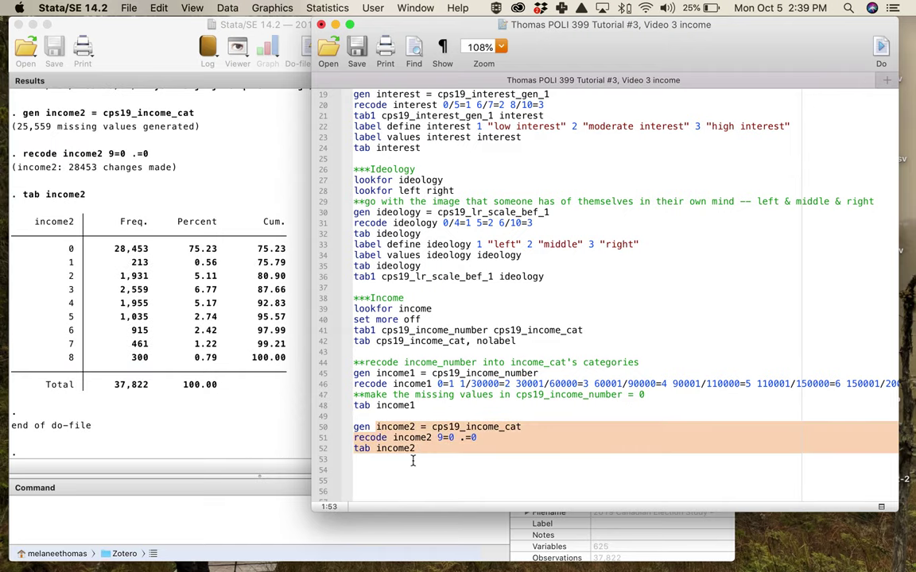
- Add and run 'tab1 income1 income2' below the tab income2 line
left_click(250, 442)
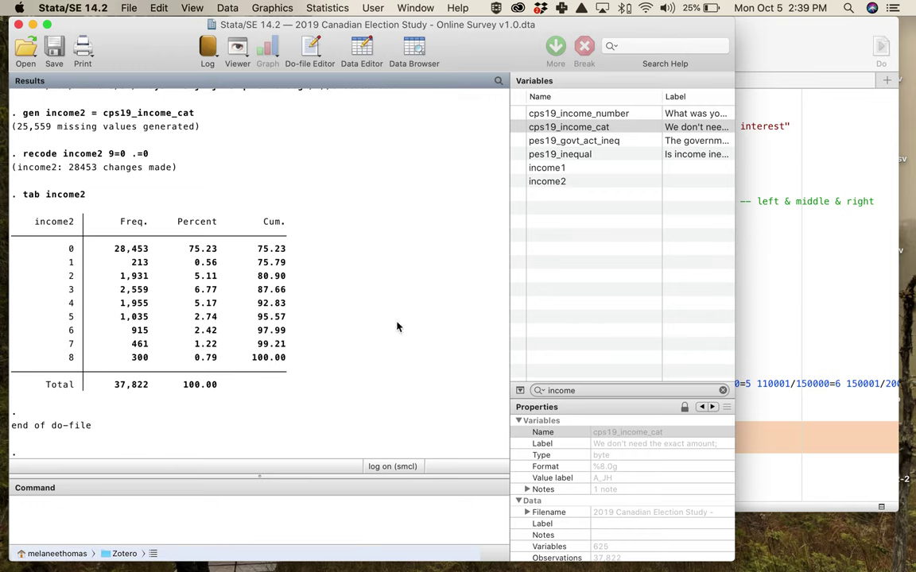
left_click(857, 437)
key("Return")
type("ta")
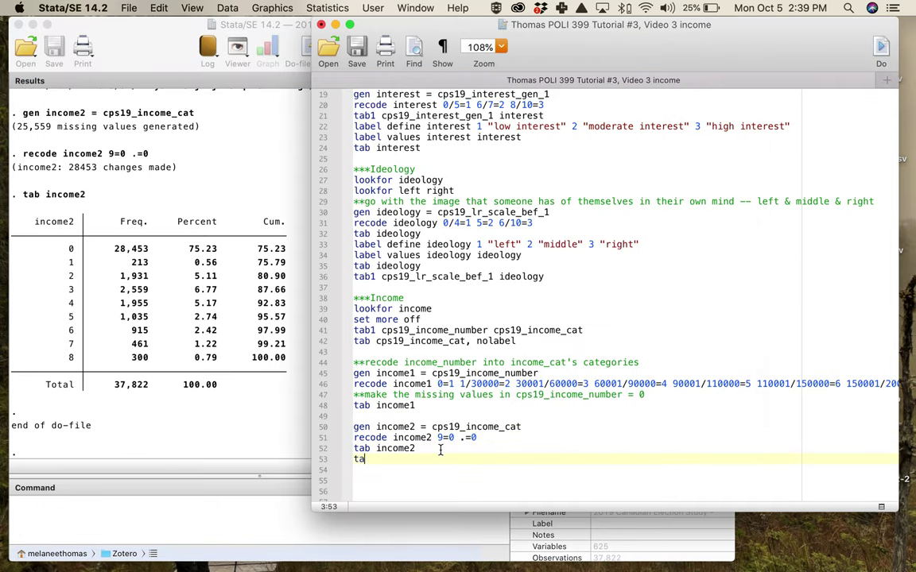
type("b1 income1 income2")
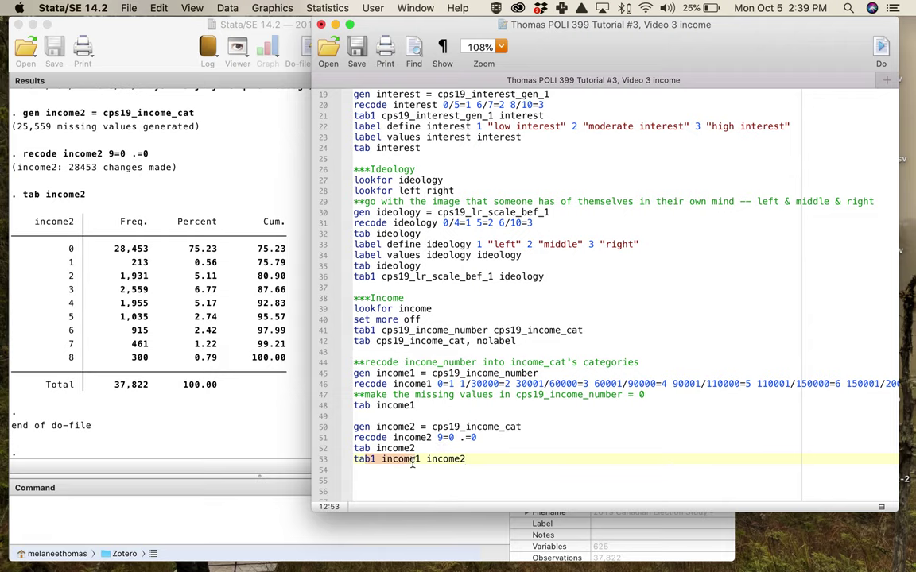
key("super+shift+d")
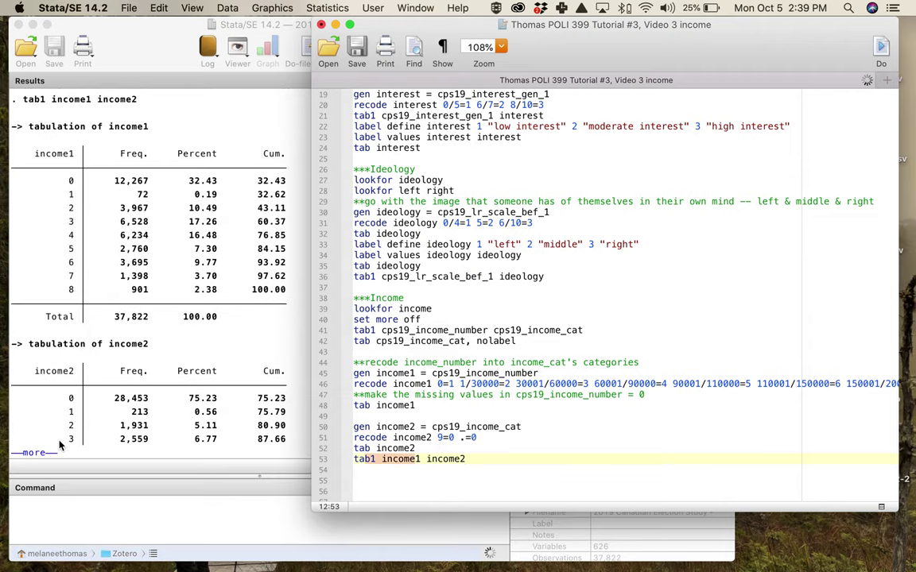
- Page through the tab1 output, checking income2's 28,453 zeros out of 37,822
left_click(27, 452)
left_click(28, 452)
scroll(190, 334, "up", 5)
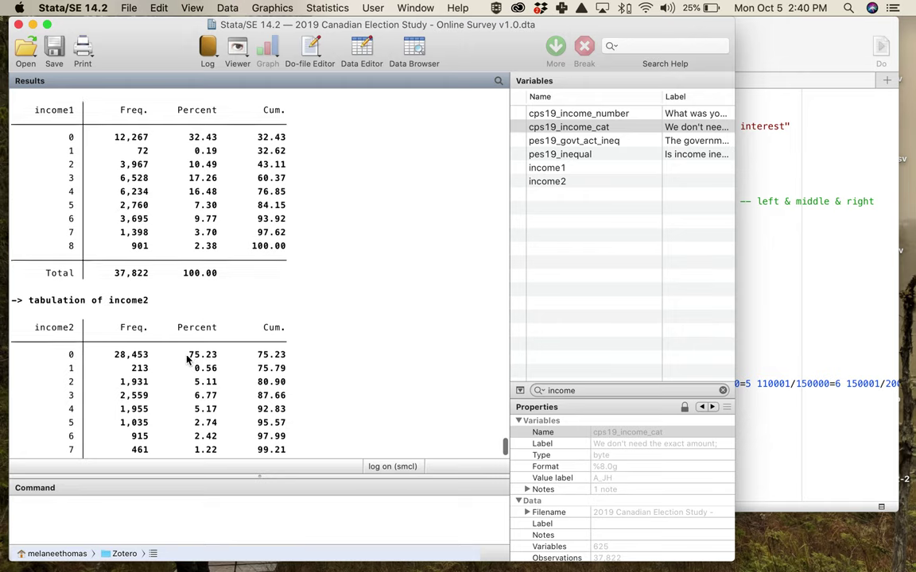
scroll(221, 358, "down", 3)
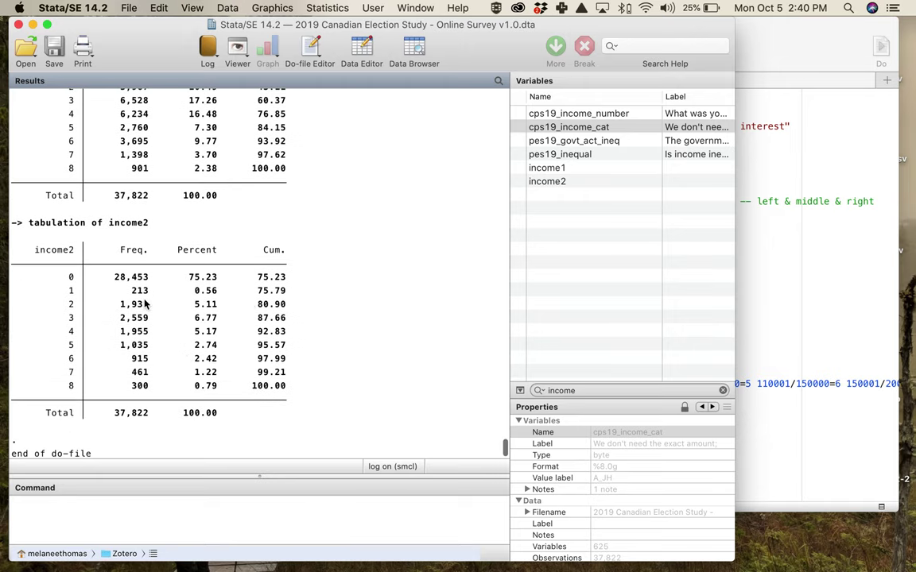
scroll(132, 275, "up", 2)
left_click_drag(109, 223, 156, 229)
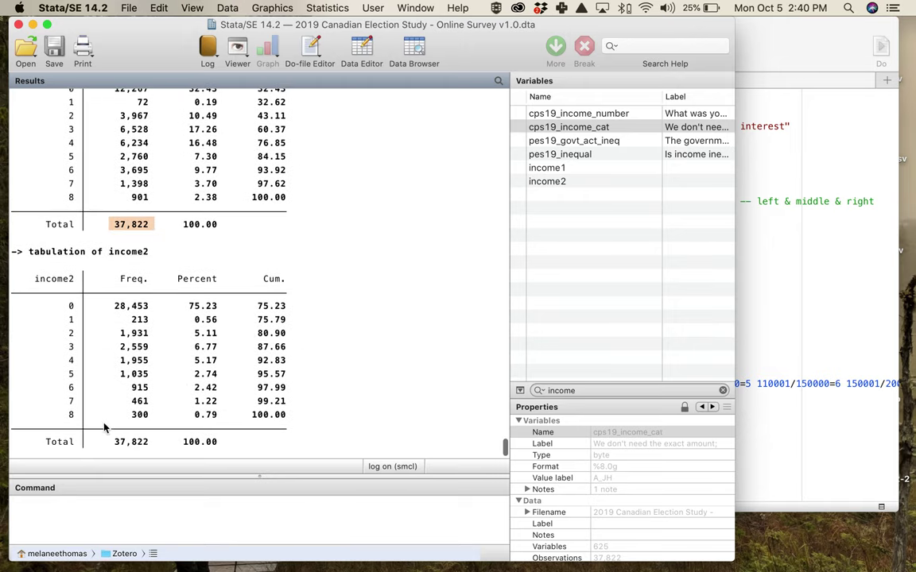
left_click_drag(108, 441, 148, 442)
scroll(211, 376, "up", 3)
scroll(211, 375, "up", 1)
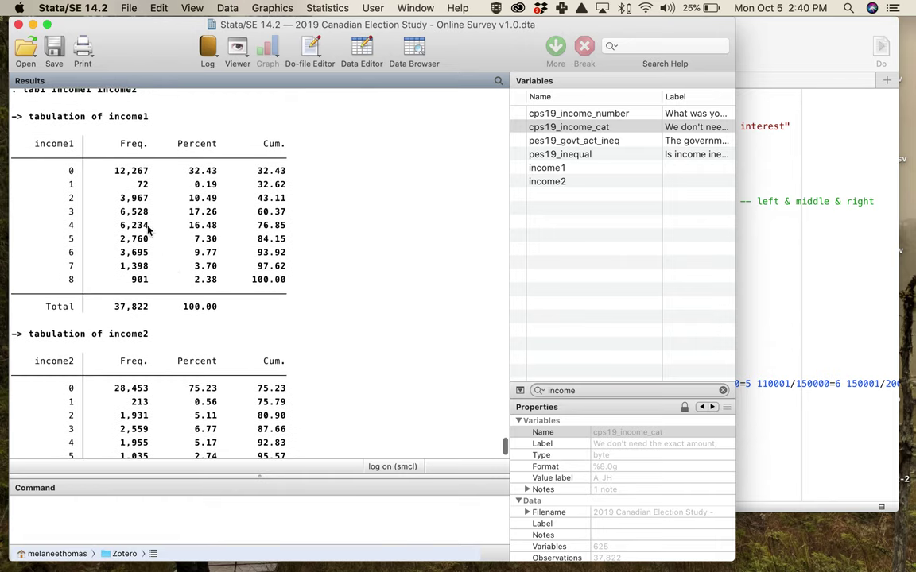
left_click_drag(104, 170, 151, 175)
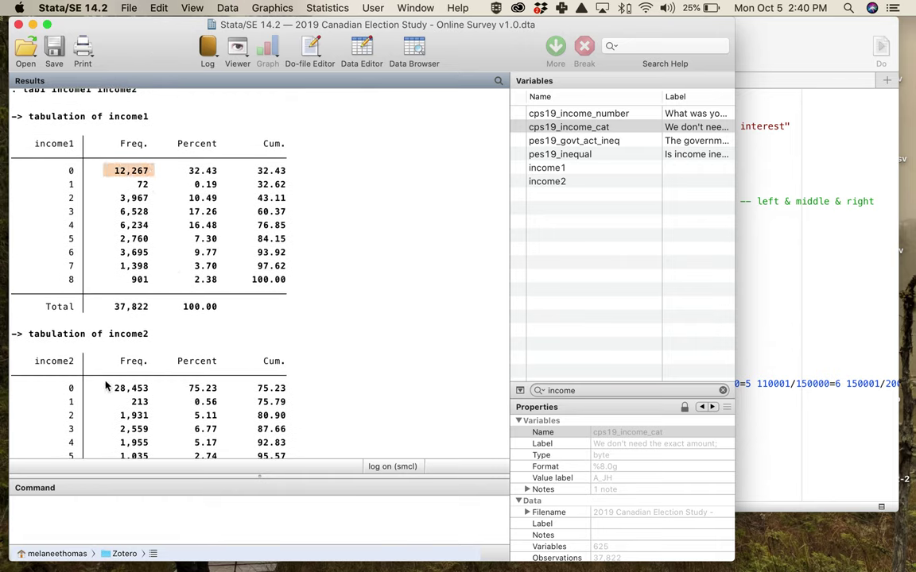
left_click_drag(105, 388, 154, 388)
scroll(273, 347, "down", 1)
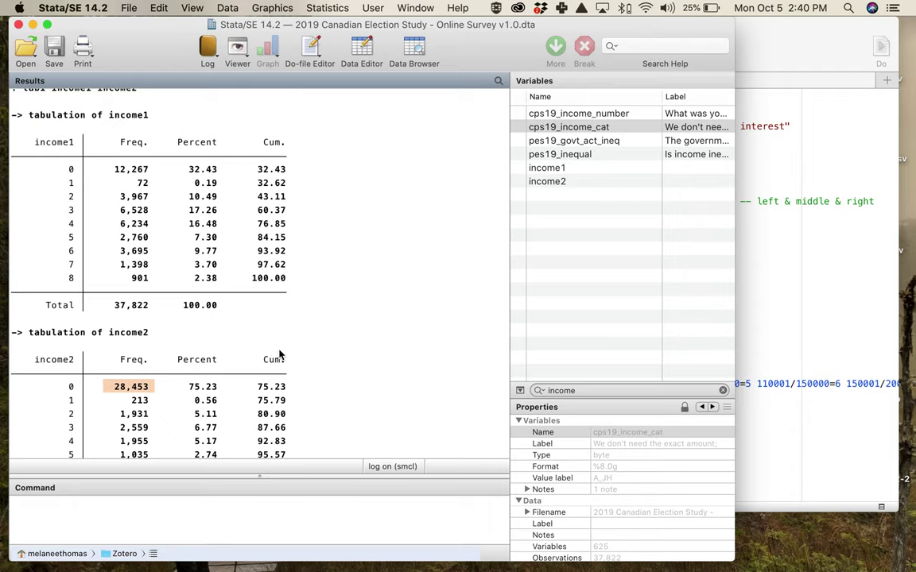
- Go through income1's category rows 1 to 8 in the tab1 output
left_click_drag(58, 182, 285, 189)
left_click_drag(59, 196, 274, 189)
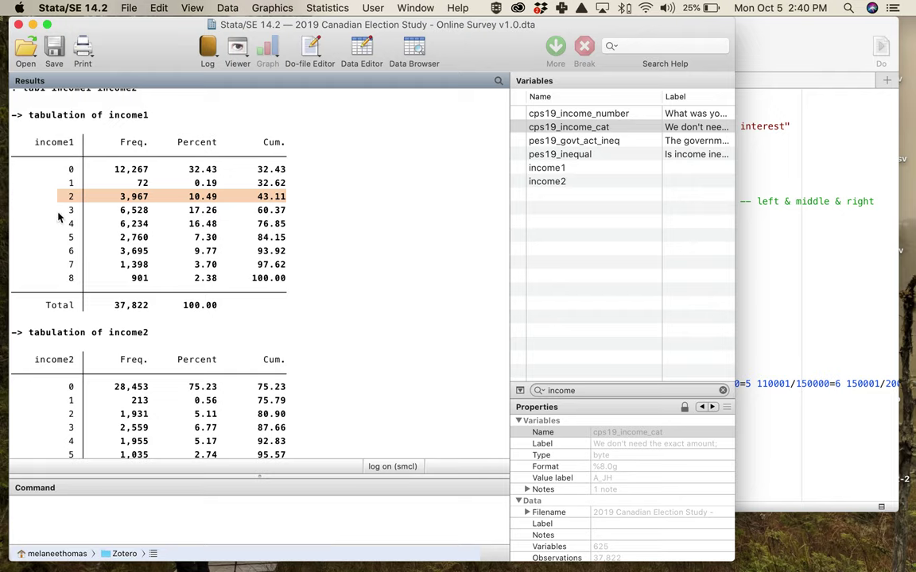
left_click_drag(58, 213, 283, 219)
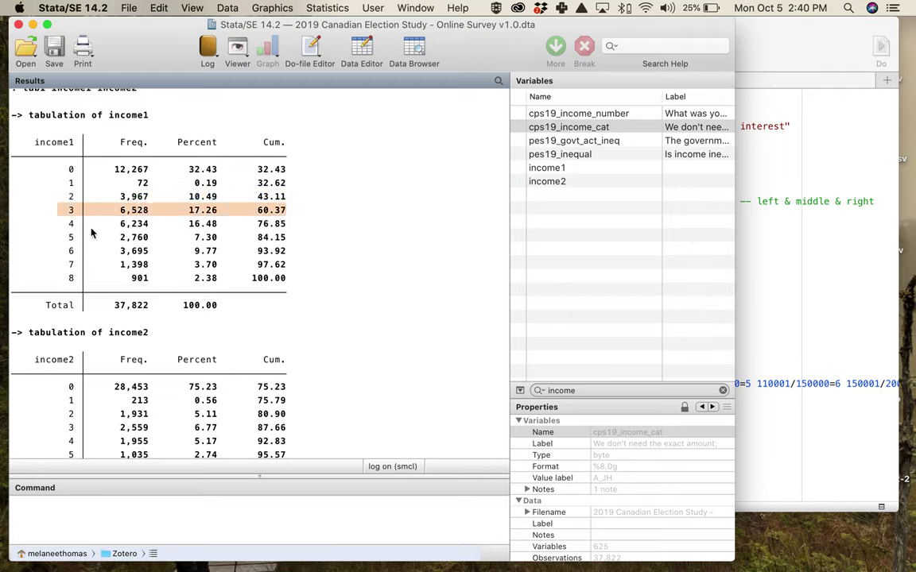
left_click_drag(60, 225, 292, 229)
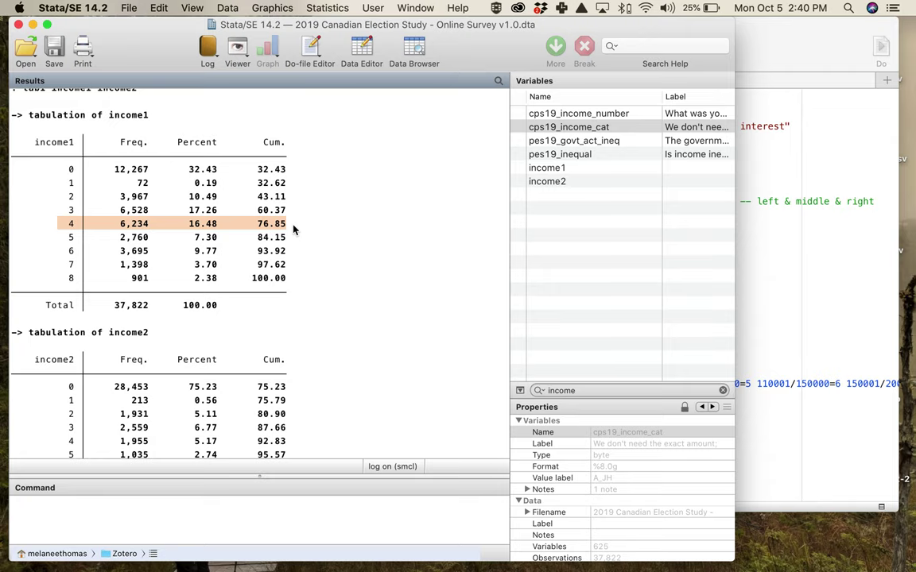
scroll(238, 226, "down", 1)
left_click_drag(60, 224, 221, 239)
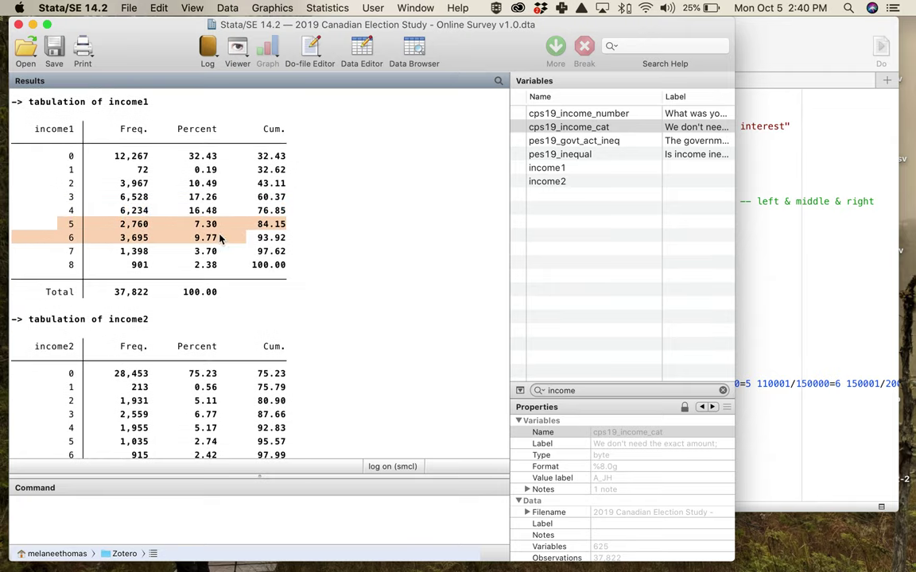
left_click_drag(63, 265, 278, 278)
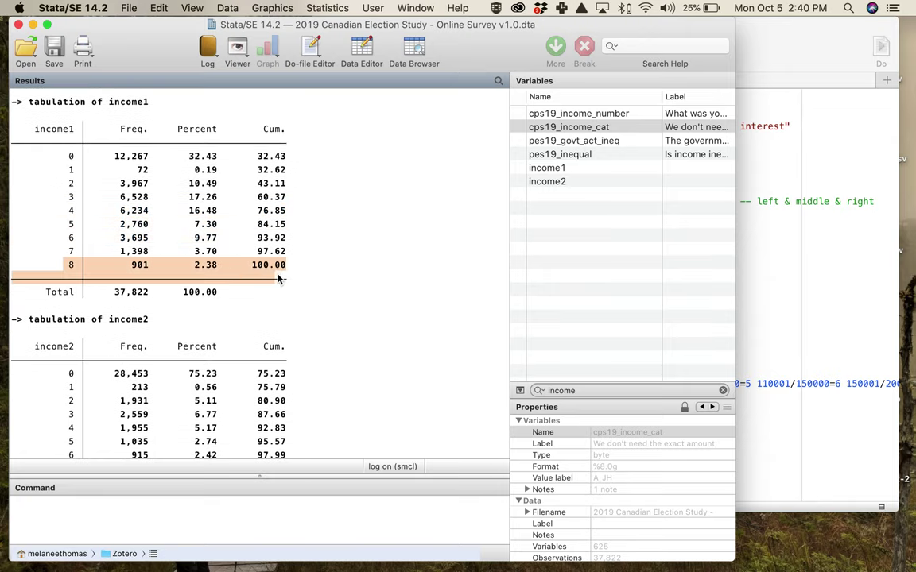
left_click(317, 298)
scroll(306, 323, "down", 5)
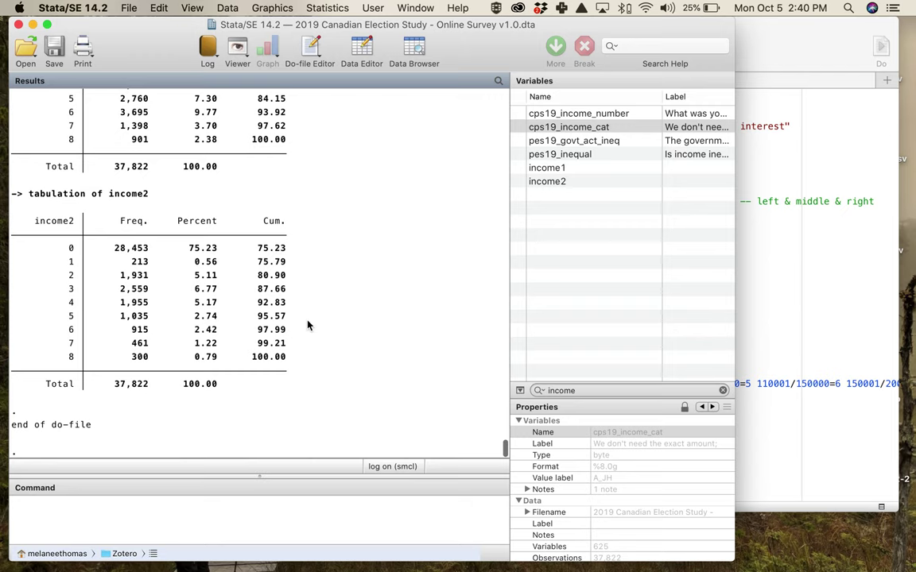
left_click(808, 457)
scroll(486, 459, "down", 2)
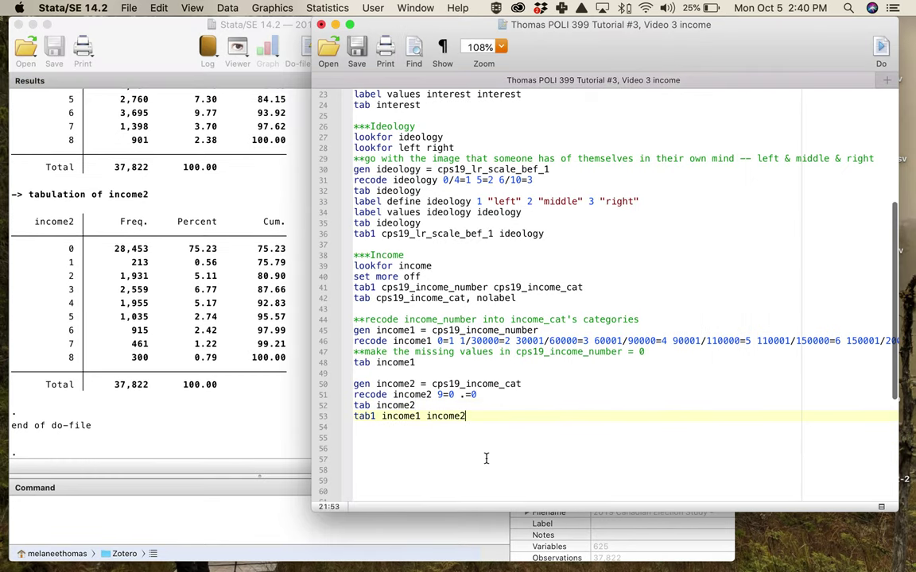
- Add and run 'gen income = income1 + income2' and 'tab income'
key("Return")
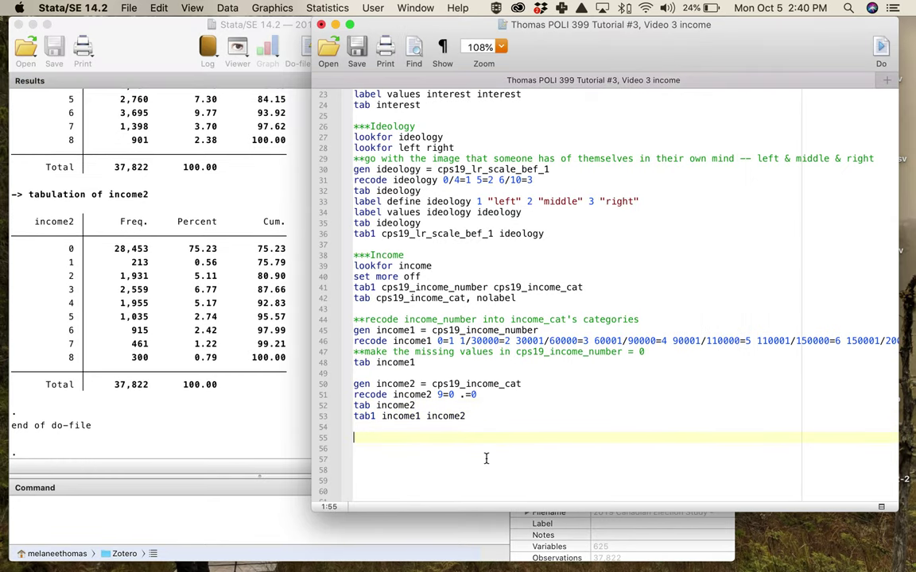
type("gen income = i")
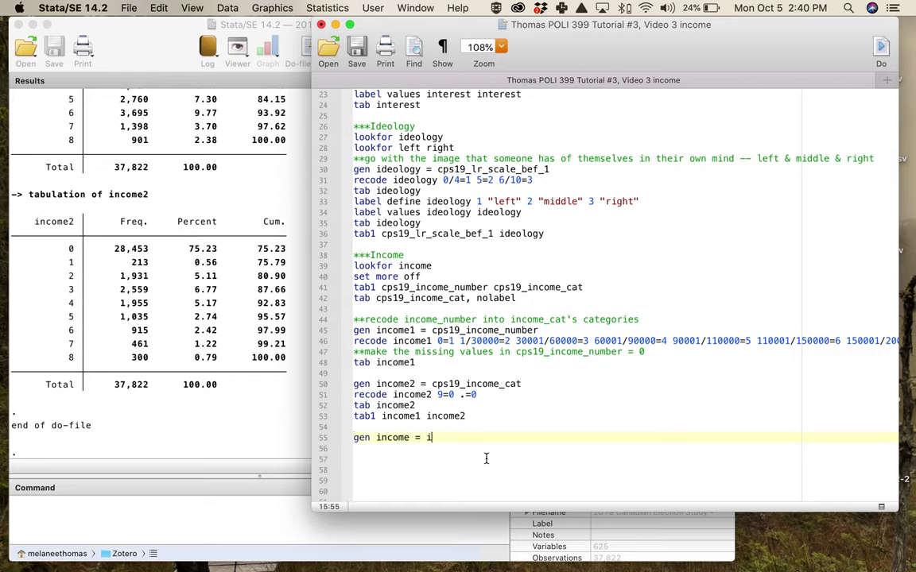
type("ncome1 + income")
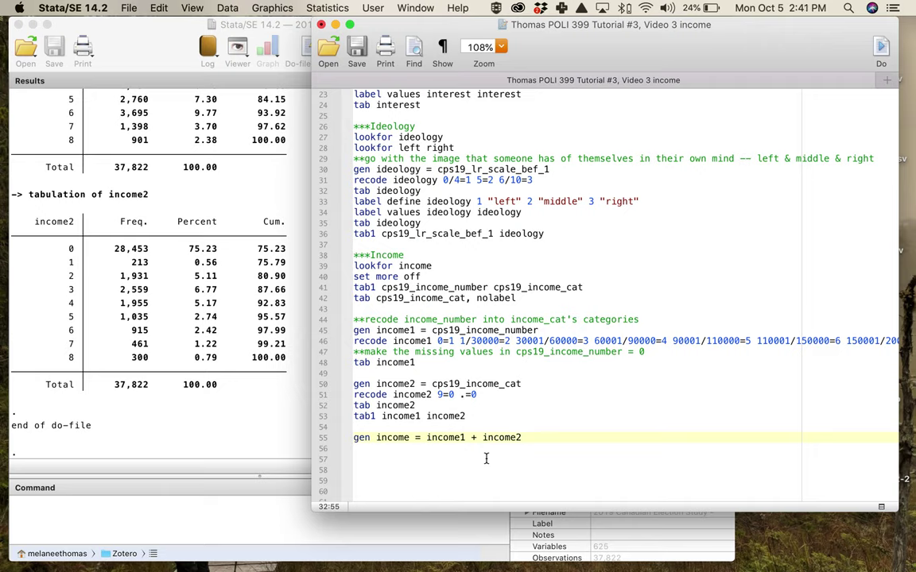
key("Return")
type("income")
key("Left")
key("Left")
type("t")
key("BackSpace")
key("BackSpace")
key("Right")
type("tab")
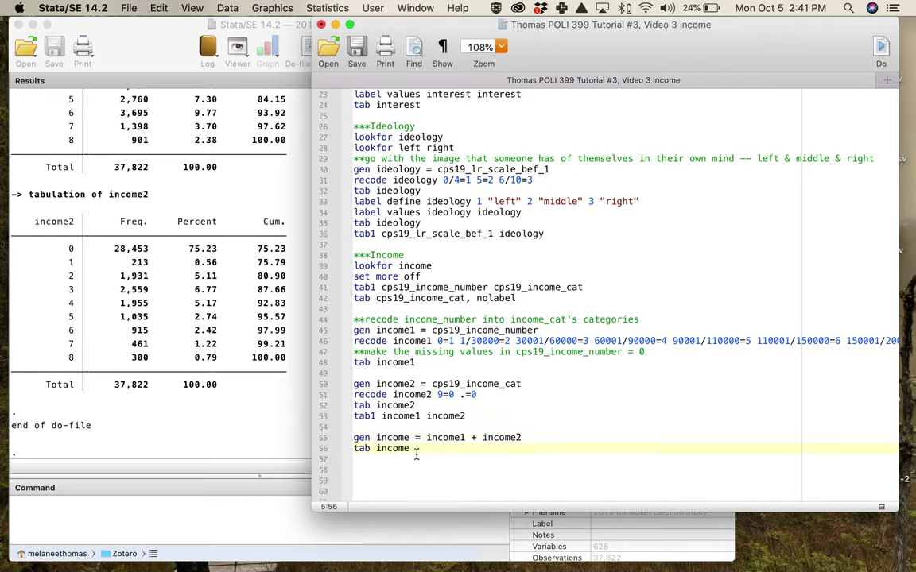
left_click_drag(413, 448, 349, 443)
key("super+shift+d")
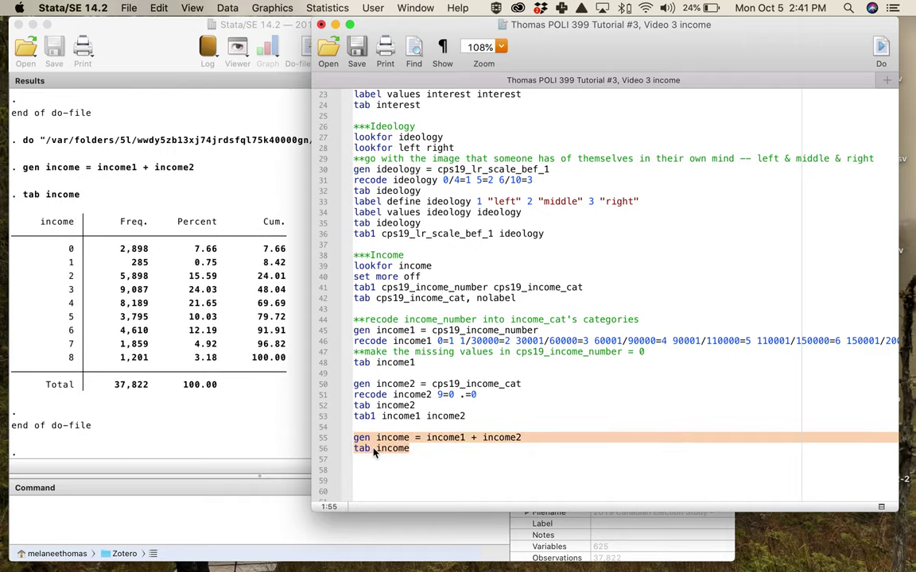
left_click(199, 419)
left_click_drag(109, 249, 152, 251)
left_click_drag(67, 251, 290, 249)
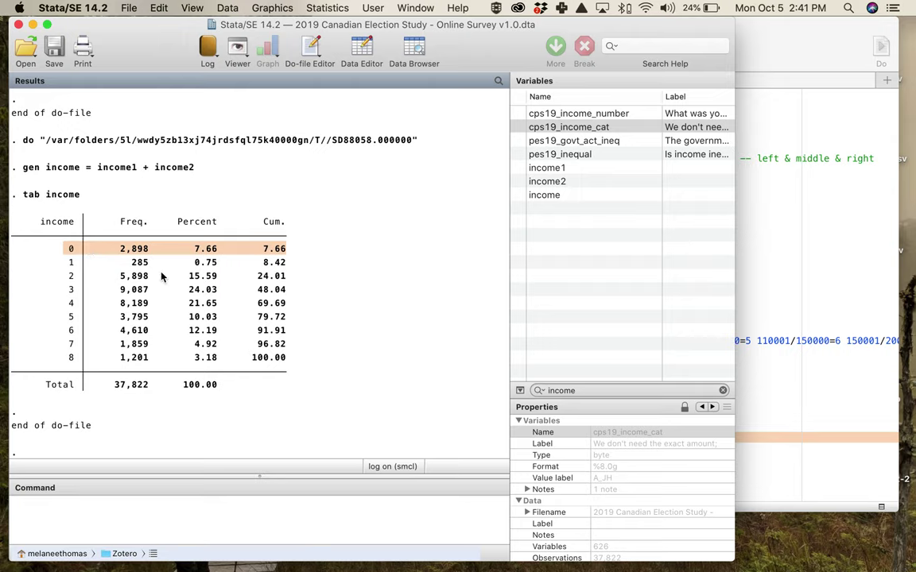
left_click_drag(70, 263, 57, 365)
left_click_drag(51, 263, 285, 290)
left_click_drag(286, 347, 288, 363)
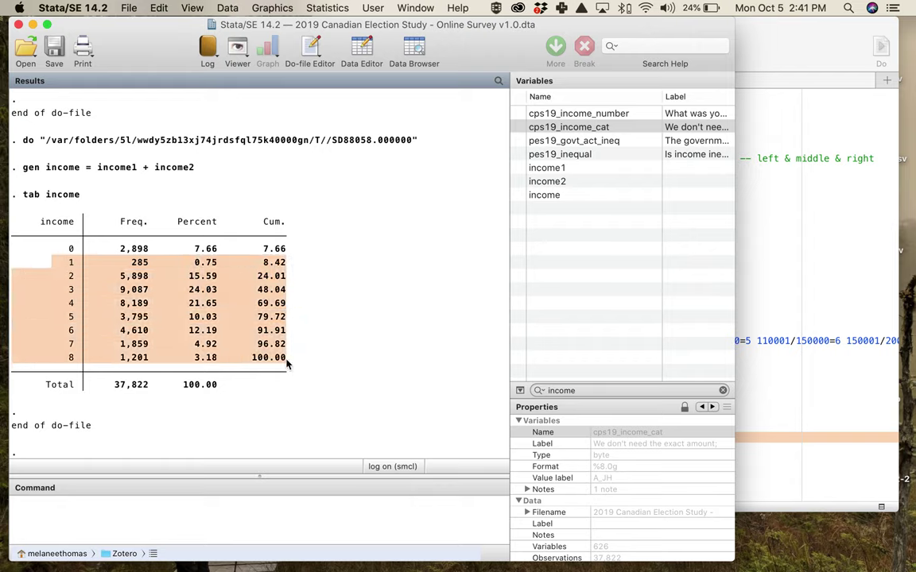
left_click(803, 384)
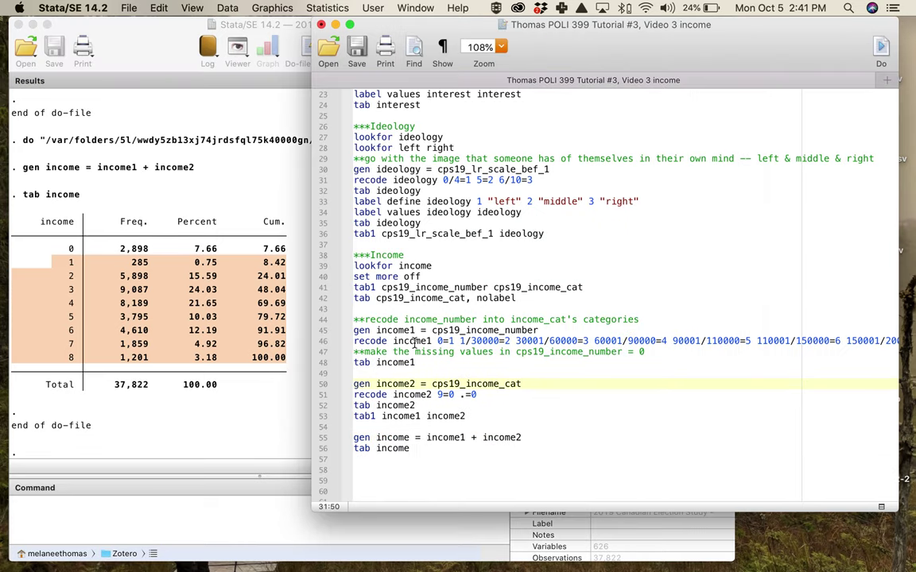
scroll(469, 342, "right", 1)
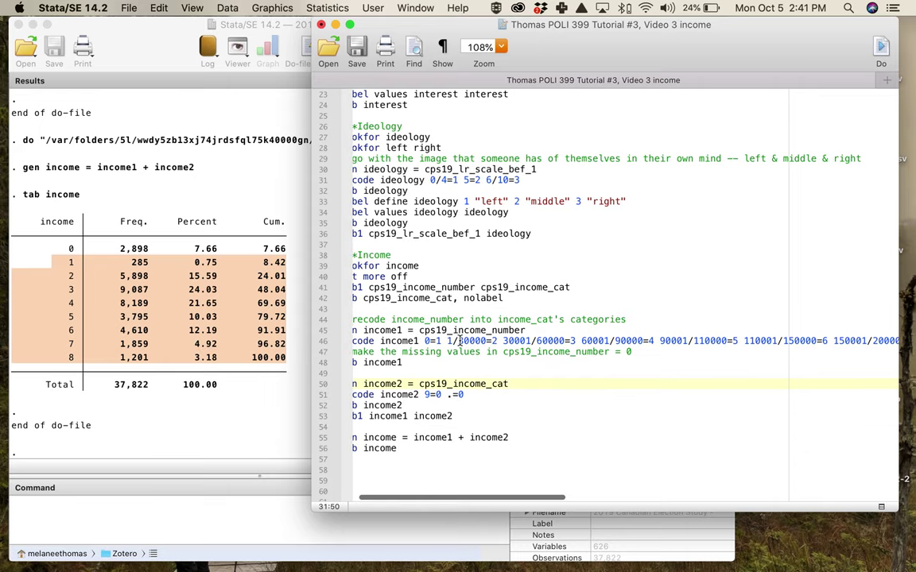
scroll(481, 342, "right", 2)
scroll(484, 342, "right", 1)
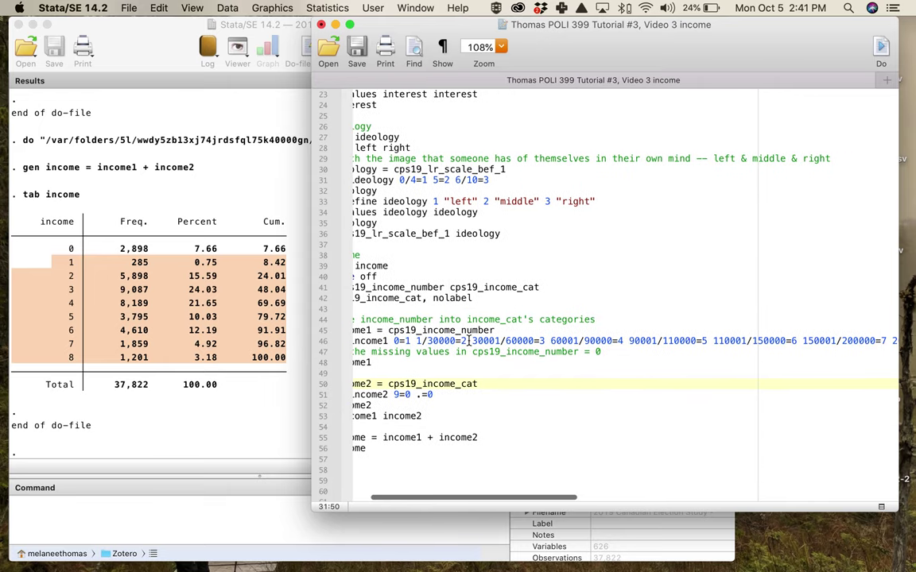
scroll(543, 341, "left", 1)
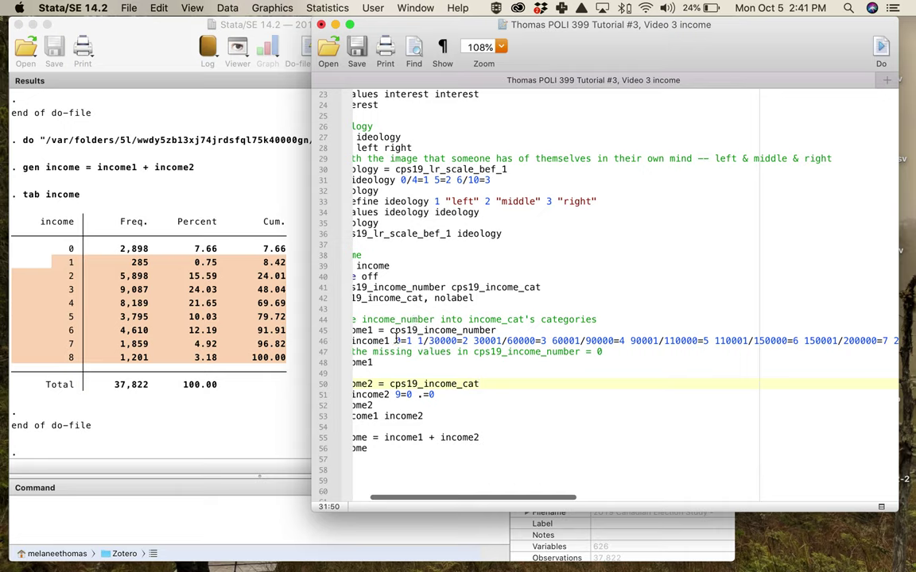
left_click_drag(354, 340, 793, 341)
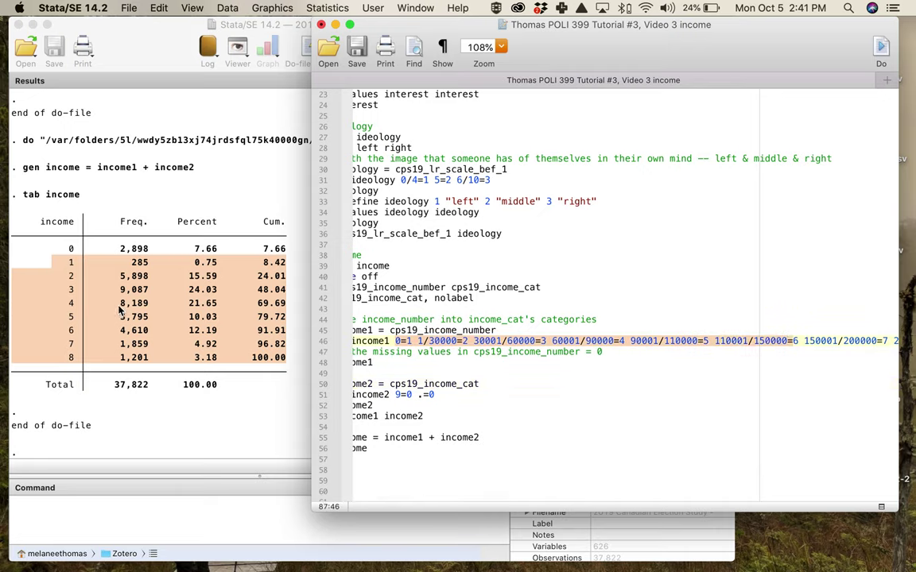
left_click(421, 449)
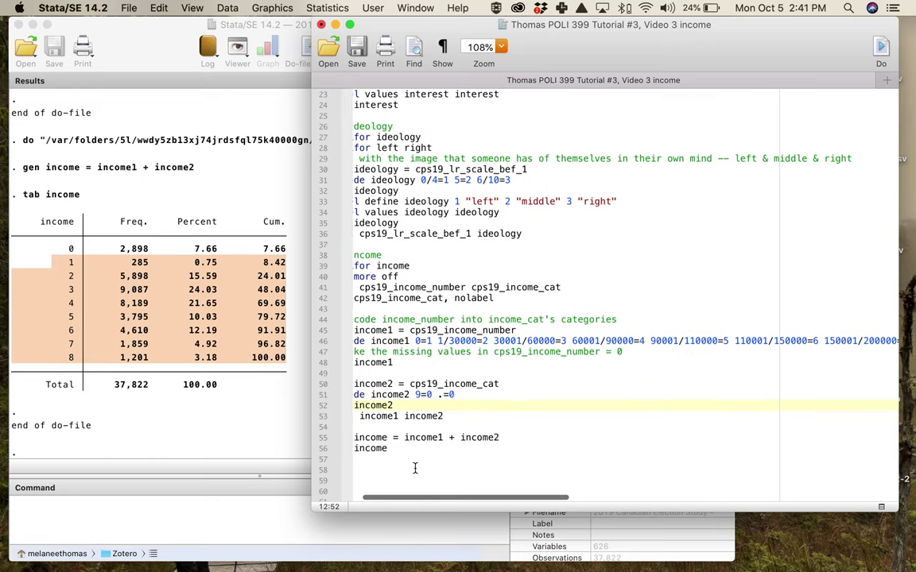
key("Return")
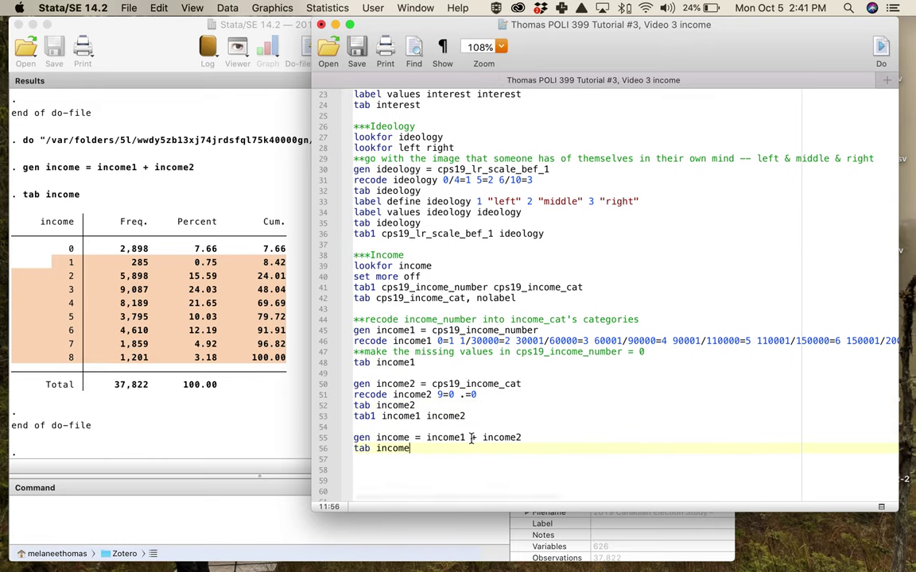
- Run 'recode income 0=.' and then rerun 'tab income' on line 56
type("recode income 0=.")
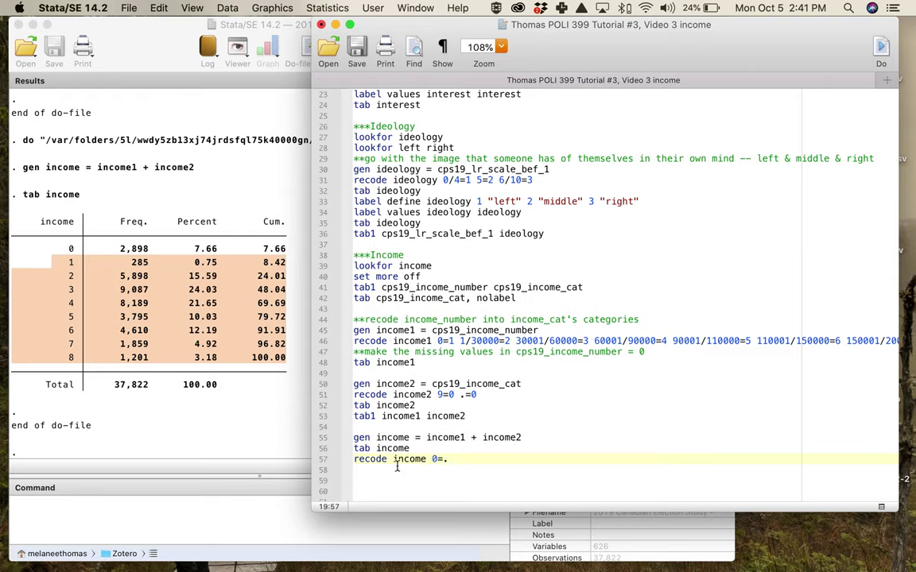
left_click_drag(453, 461, 360, 461)
key("super+shift+d")
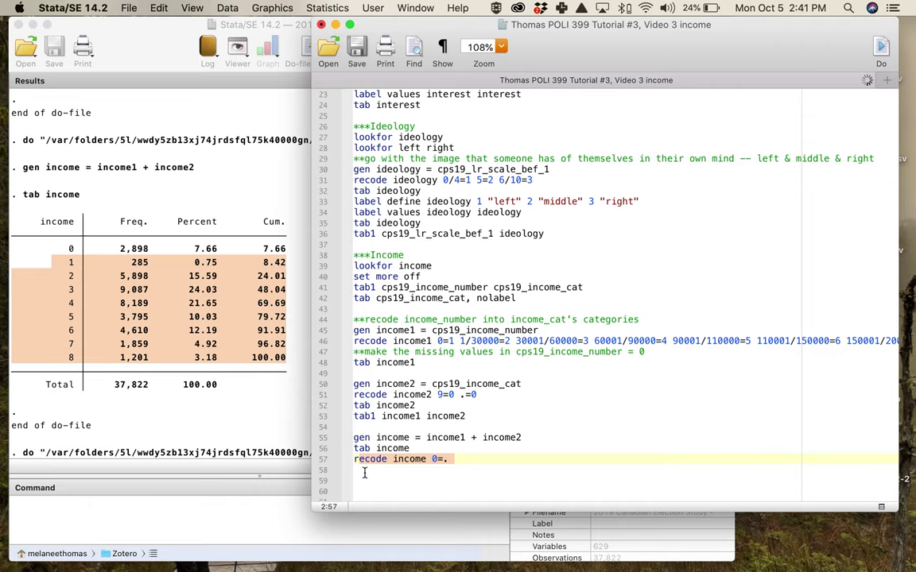
left_click(368, 471)
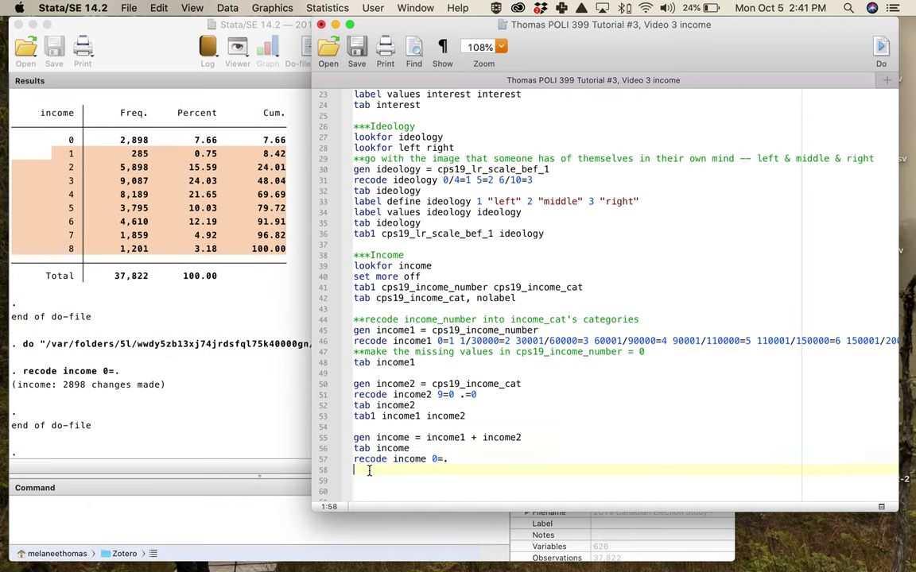
type("tab inc")
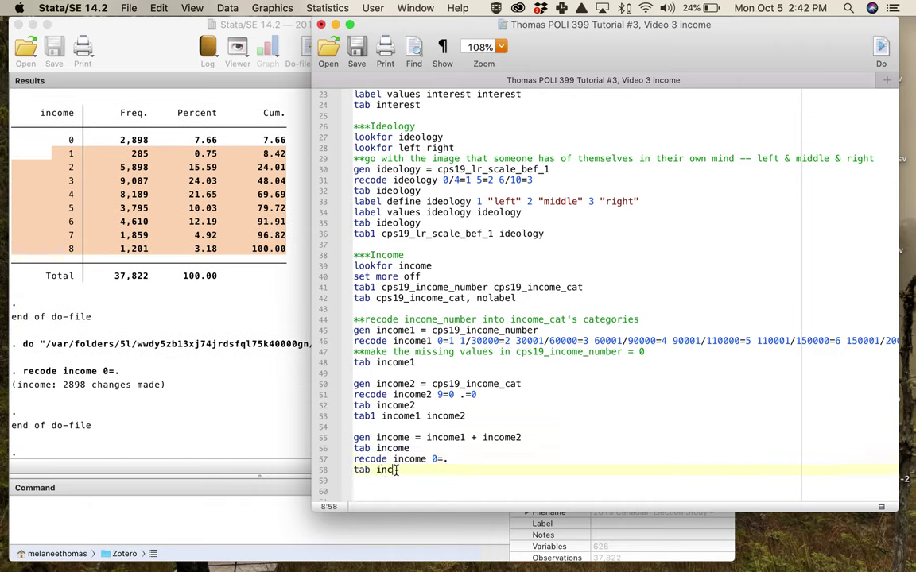
key("BackSpace")
key("BackSpace")
key("BackSpace")
key("BackSpace")
key("BackSpace")
key("BackSpace")
key("BackSpace")
key("BackSpace")
left_click_drag(409, 449, 365, 449)
key("super+shift+d")
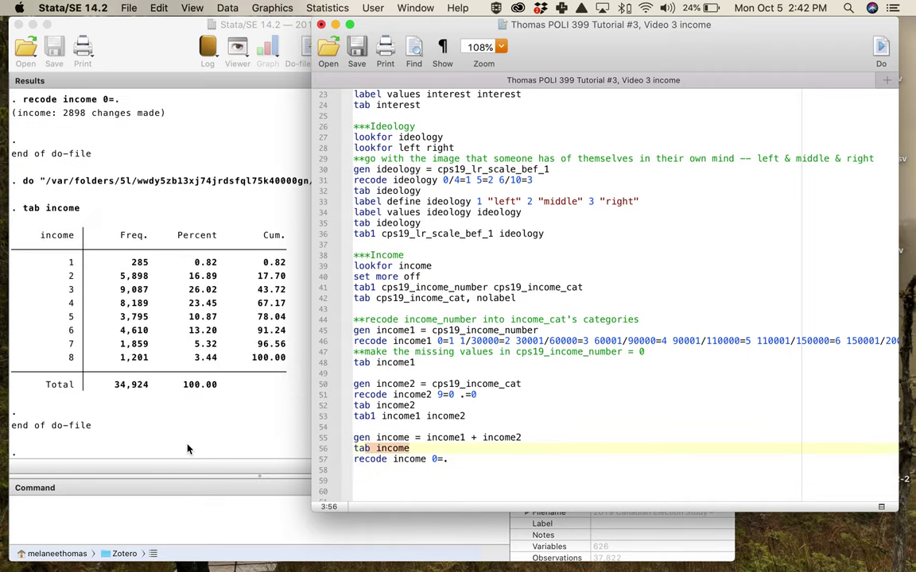
left_click(194, 432)
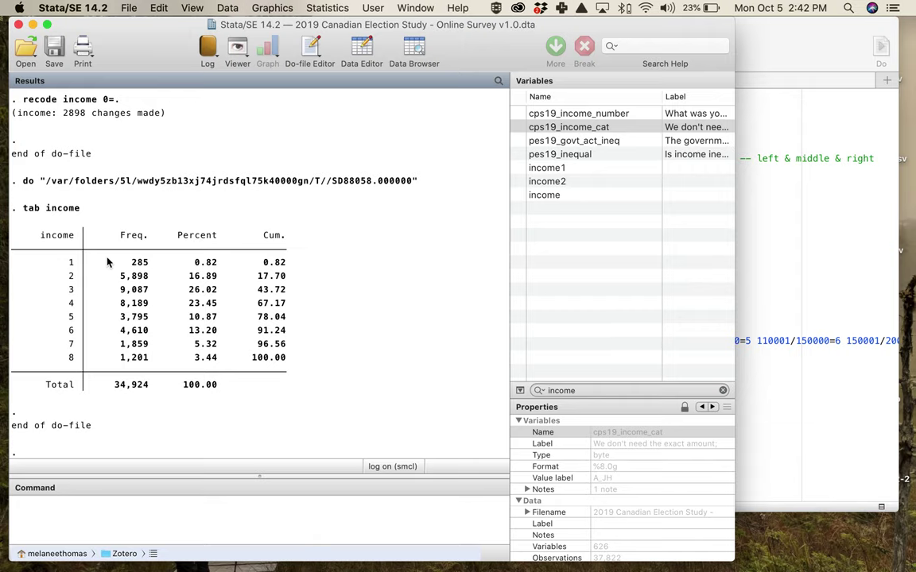
- Compare income categories 1, 2–4 and 7–8 against the 30001–90000 recode ranges
left_click_drag(70, 264, 307, 265)
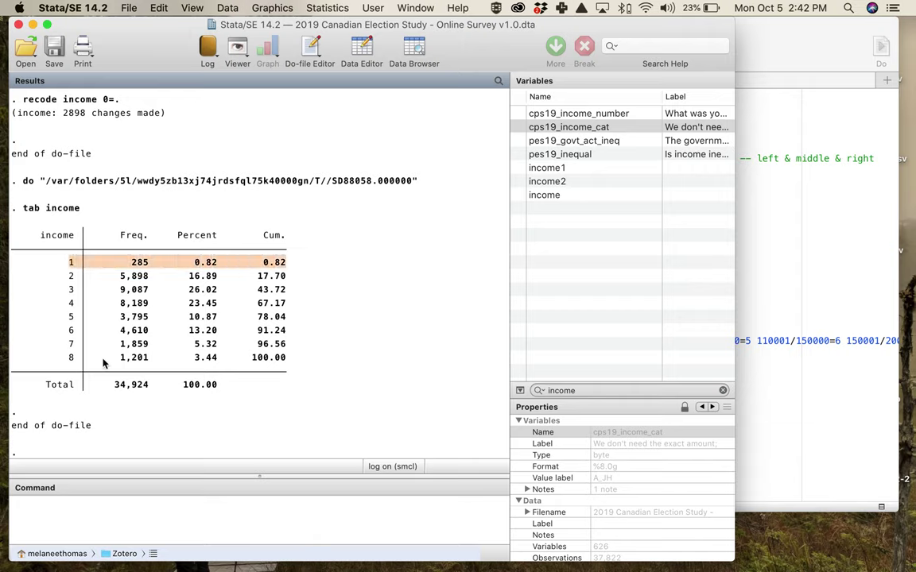
left_click_drag(62, 350, 301, 358)
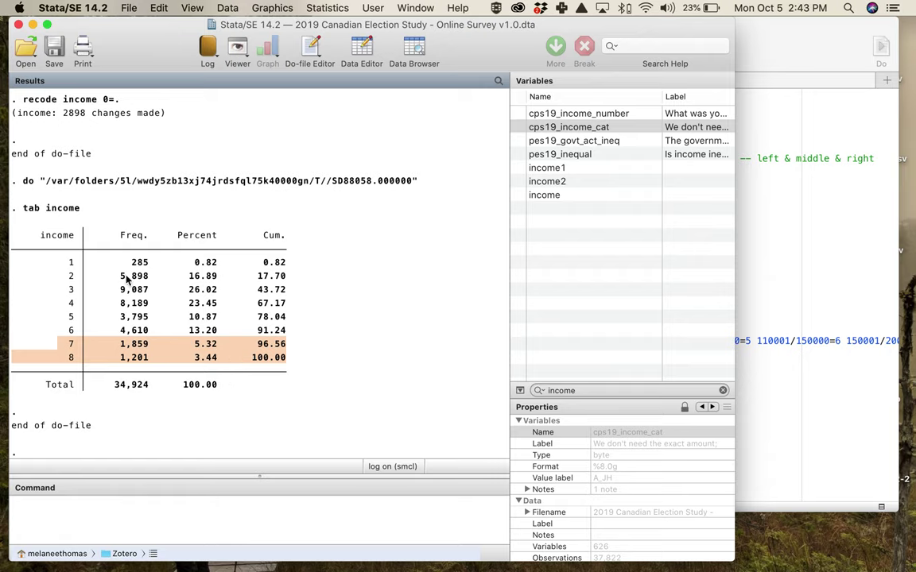
left_click_drag(104, 276, 288, 307)
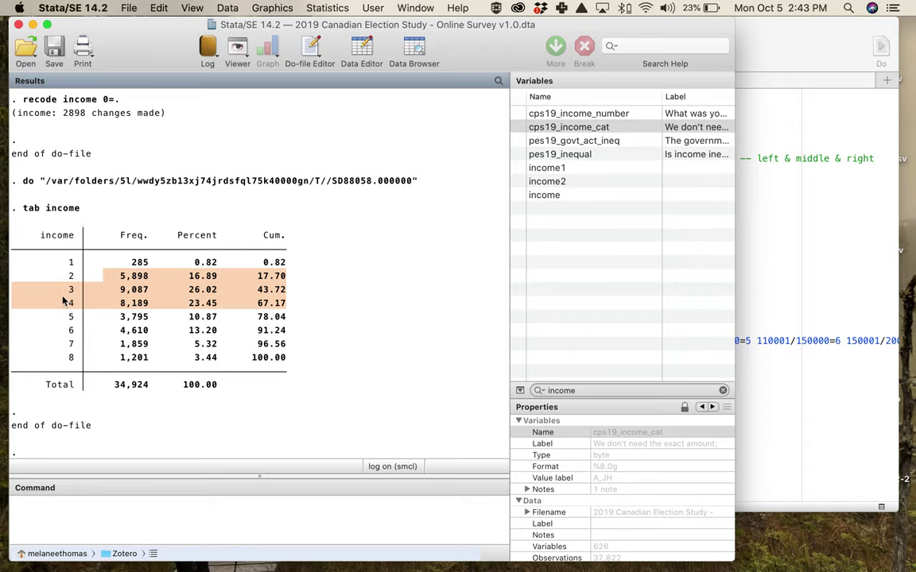
left_click(800, 269)
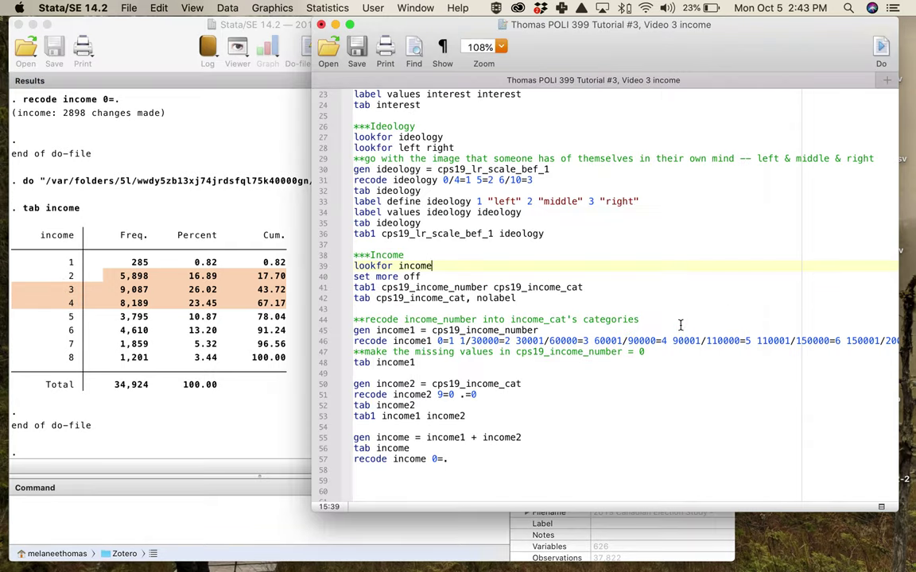
left_click_drag(527, 341, 667, 341)
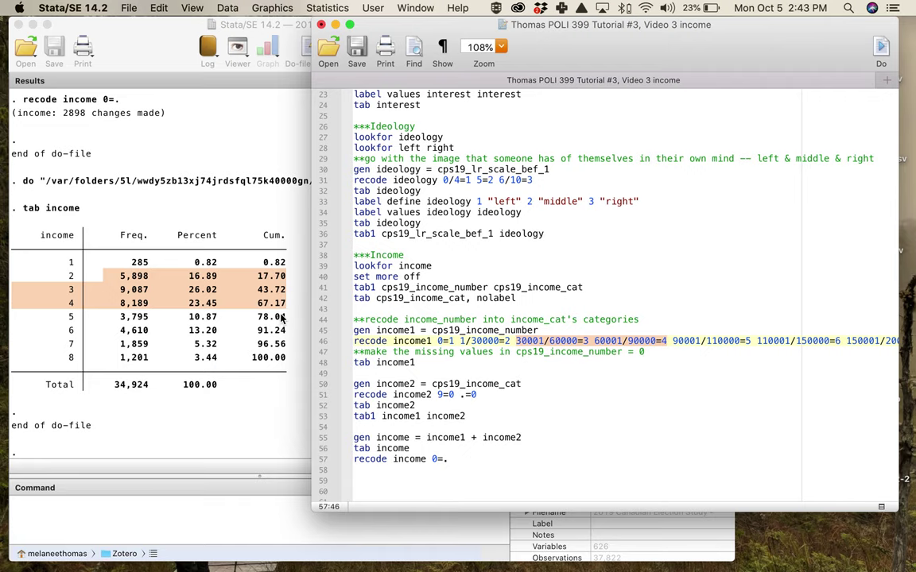
left_click(255, 288)
left_click_drag(253, 303, 291, 308)
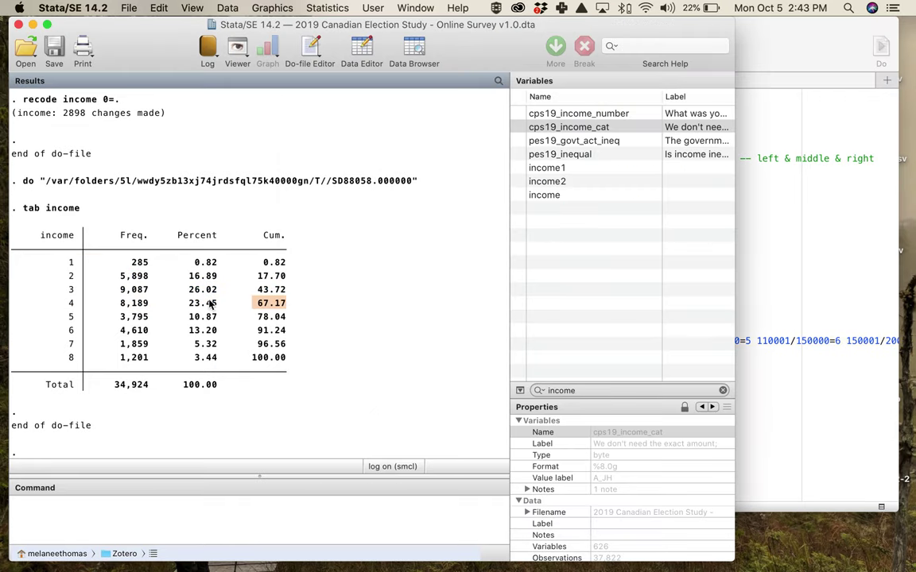
left_click_drag(24, 303, 298, 309)
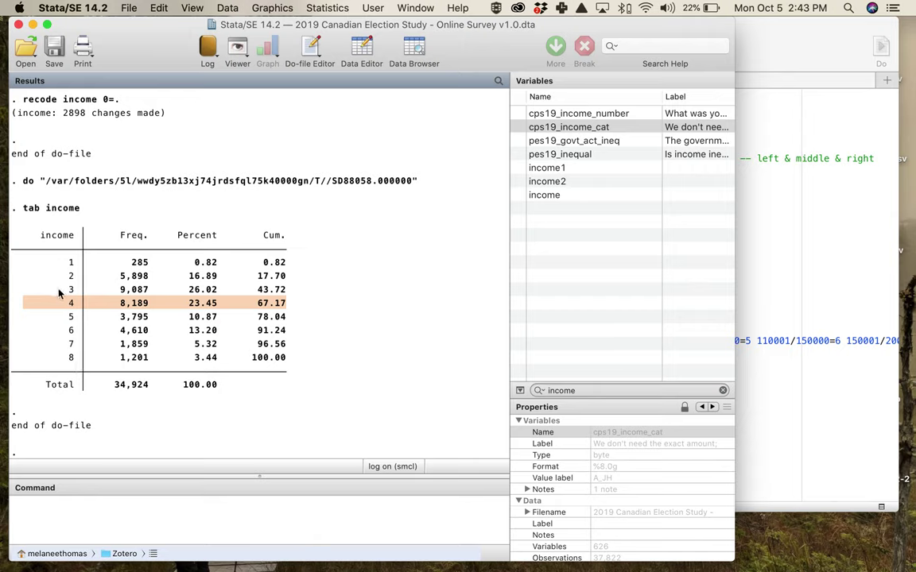
left_click_drag(52, 290, 291, 294)
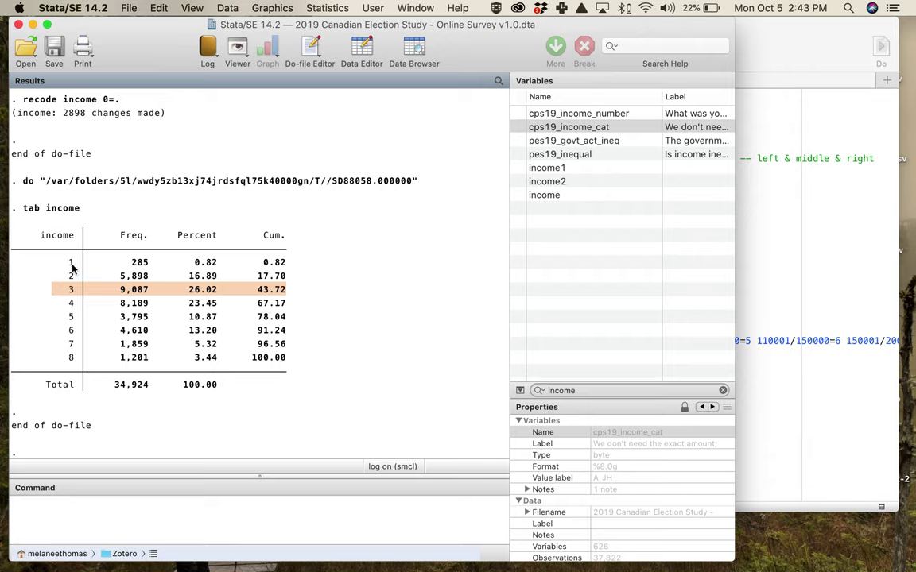
left_click_drag(70, 265, 297, 292)
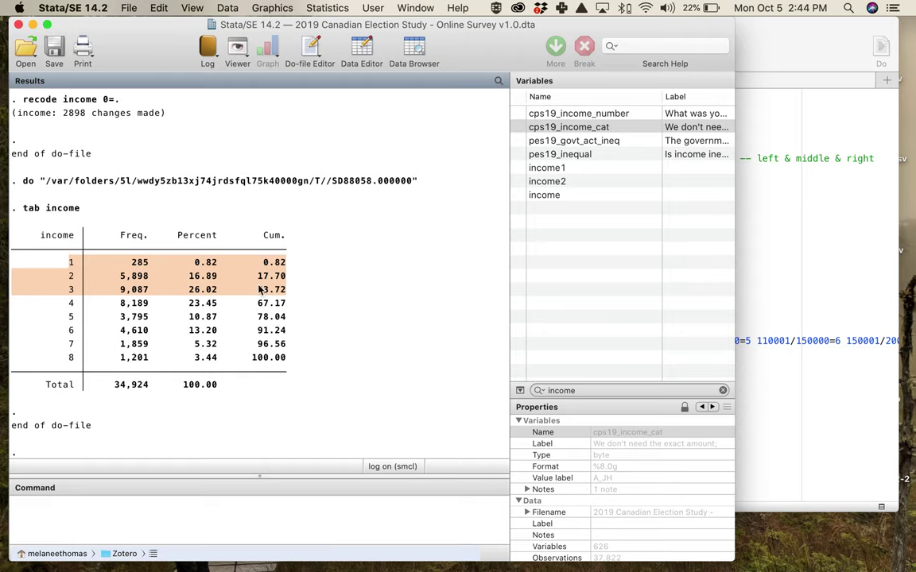
left_click_drag(72, 304, 191, 312)
left_click(213, 309)
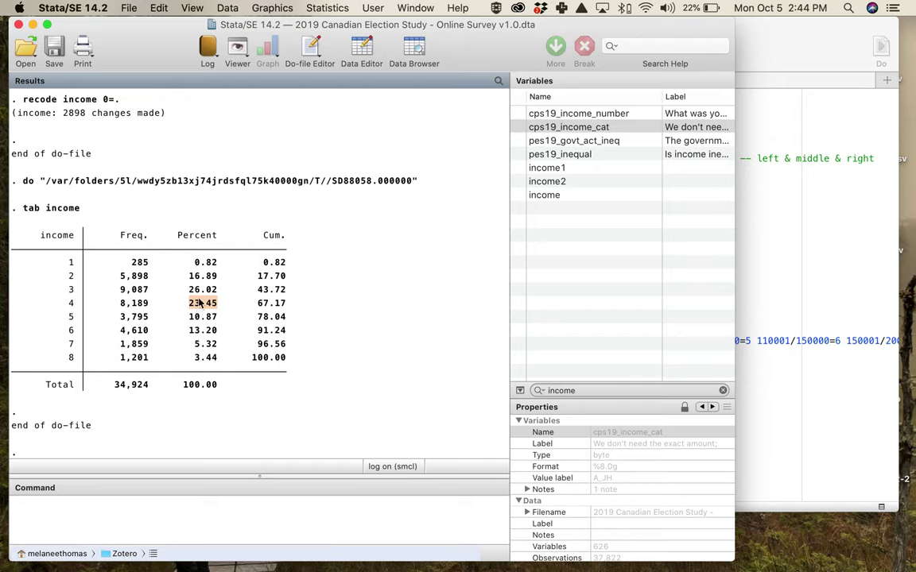
left_click_drag(68, 310, 284, 314)
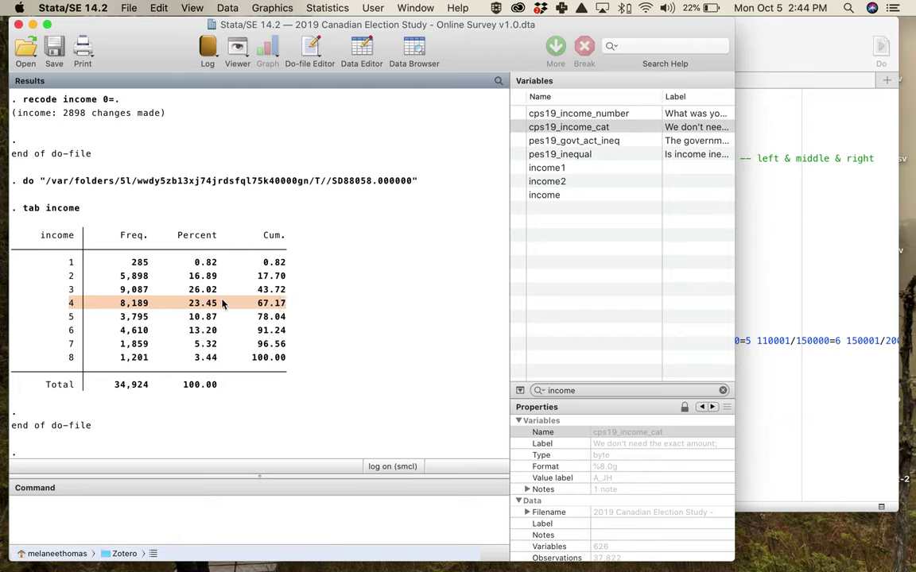
left_click_drag(67, 291, 291, 307)
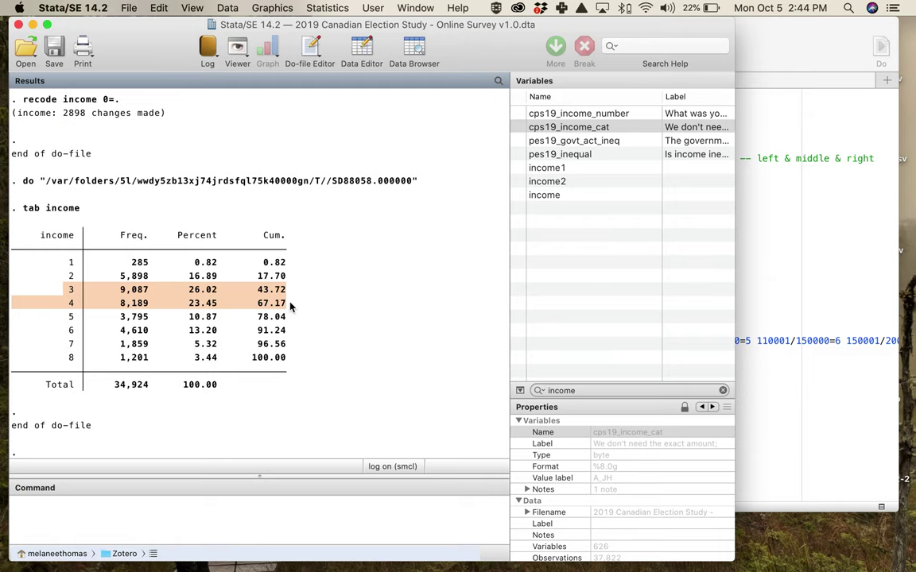
left_click(869, 458)
left_click(512, 458)
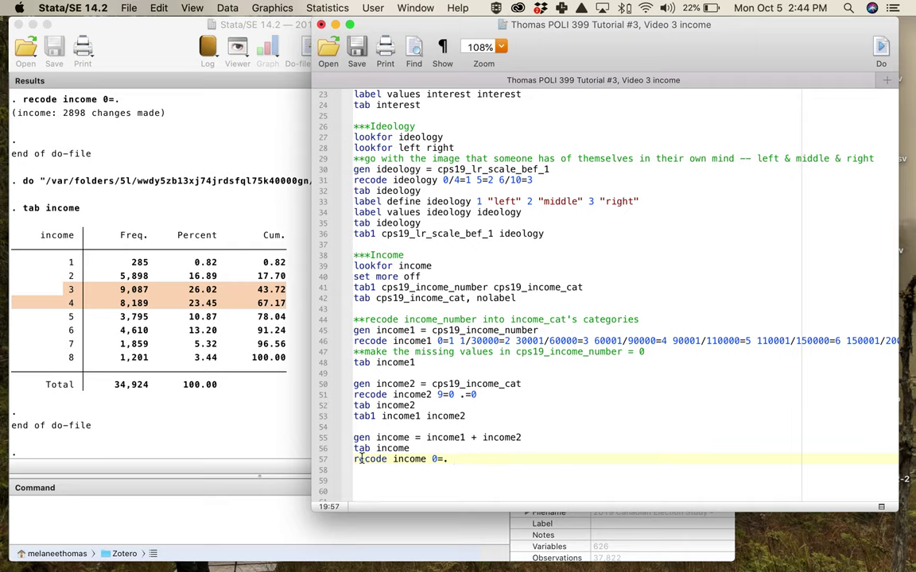
- Add 'recode income 1/3=1 4=2 5/8=3' and a label line for lower, moderate and higher income
key("Return")
type("recode income 1/3=")
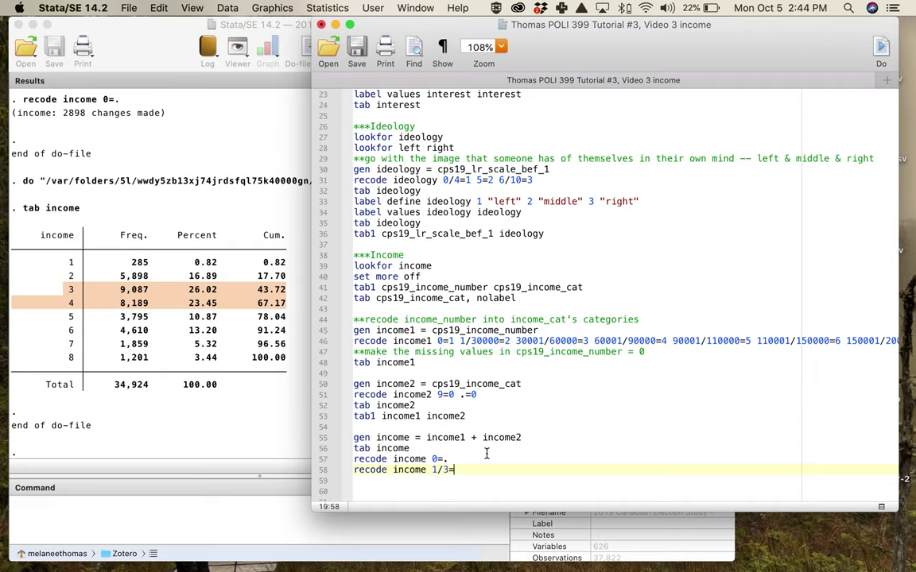
type("1 4=2 5/8=")
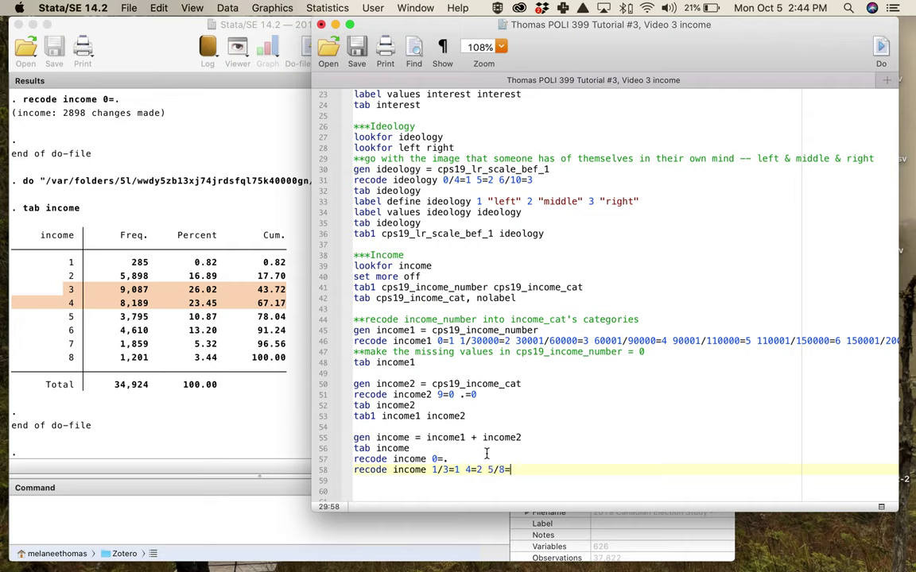
type("3")
key("Return")
type("label values")
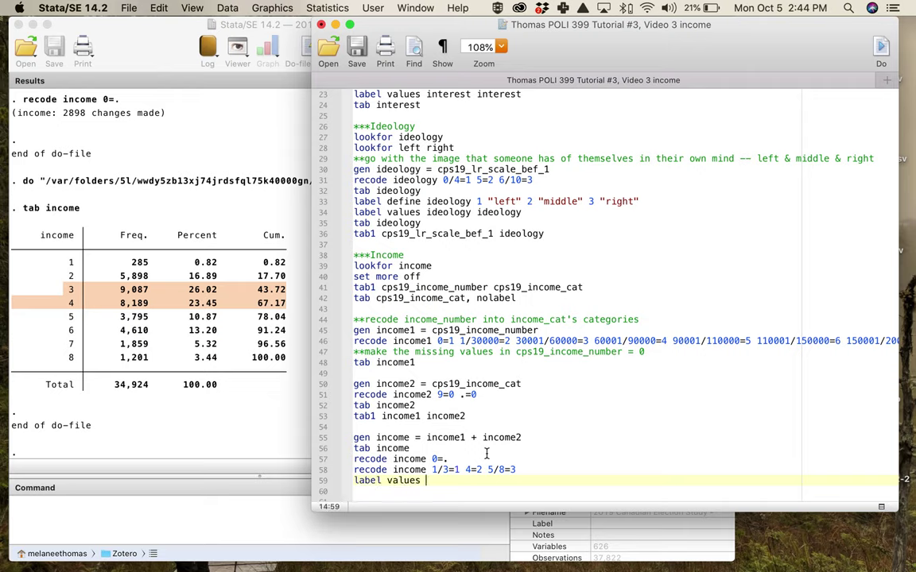
type(" income 1 \"low")
key("BackSpace")
type("er income")
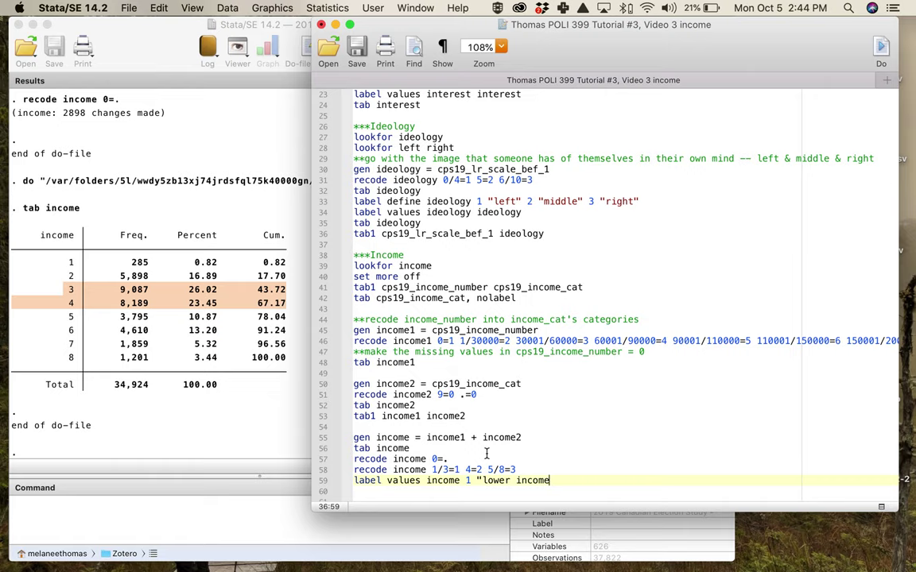
type("\" 2 \"moderate income\" 3 ")
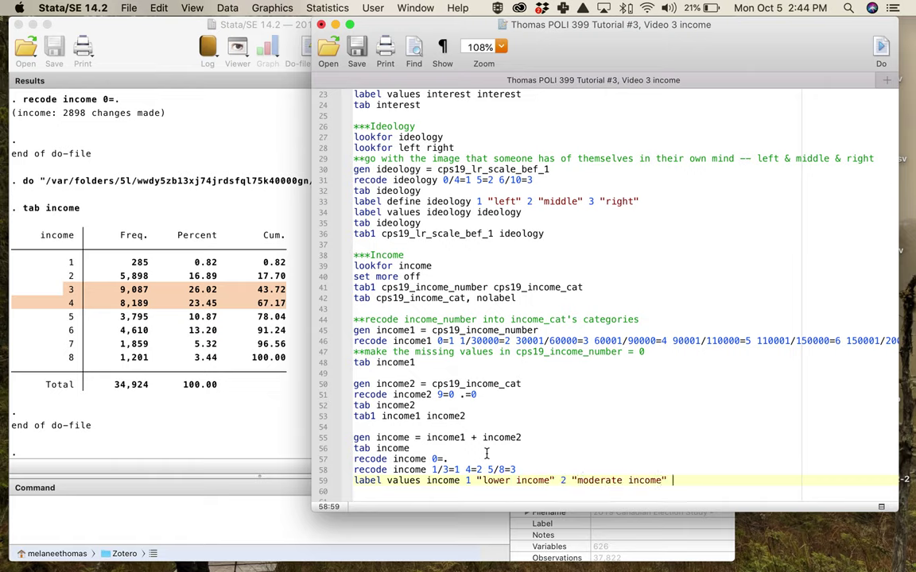
type("\"higher income\"")
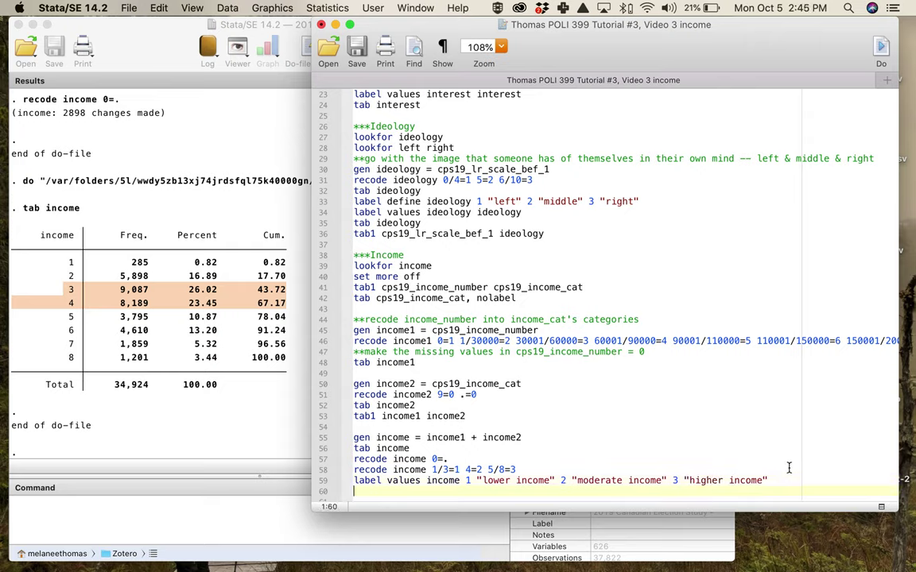
- Add 'label values income income' and 'tab income', then run lines 58–61
key("Return")
type("label values inc")
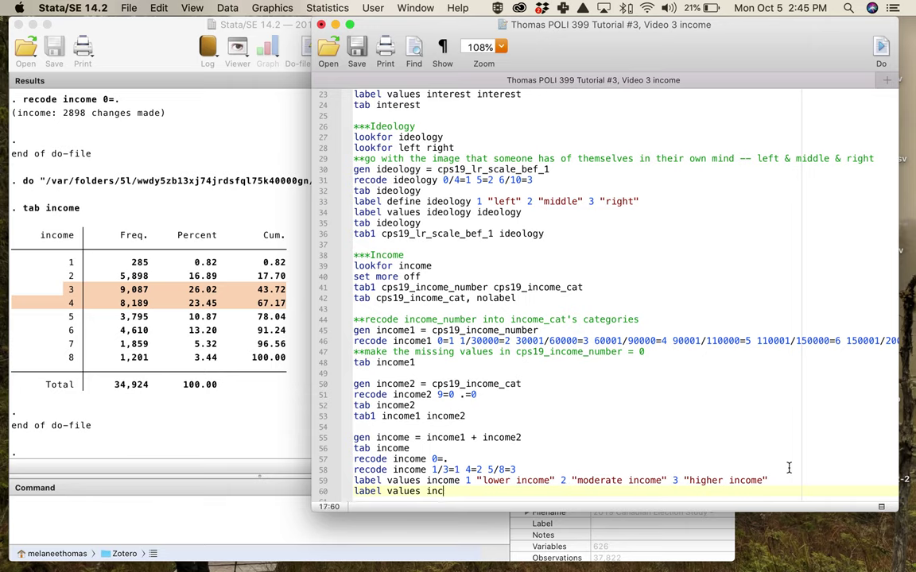
type("ome income")
key("Return")
type("tab ")
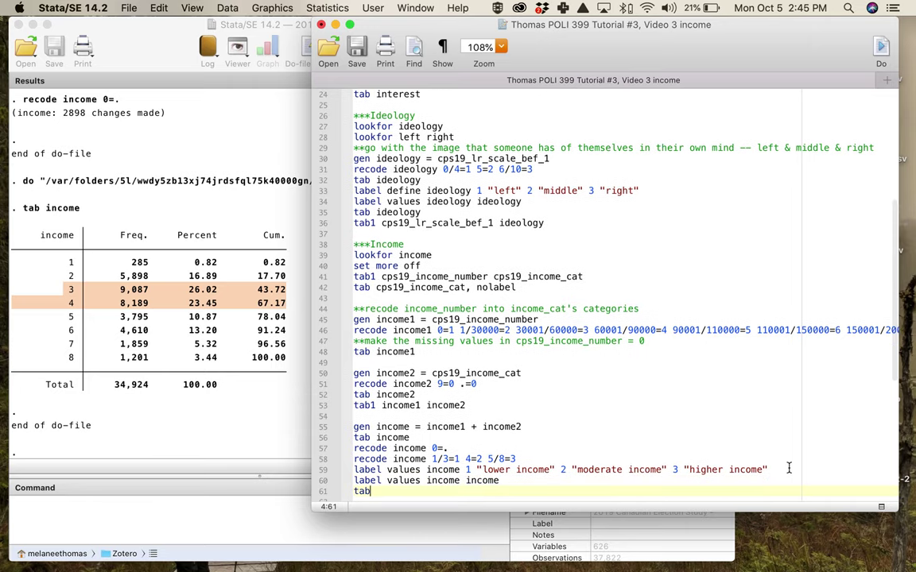
type("income")
scroll(788, 468, "down", 4)
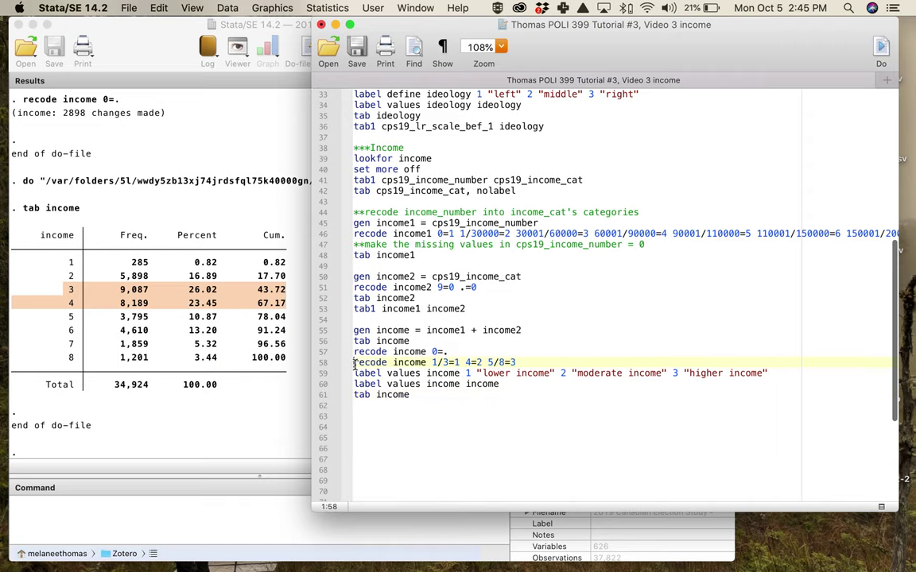
left_click_drag(354, 362, 413, 394)
key("super+shift+d")
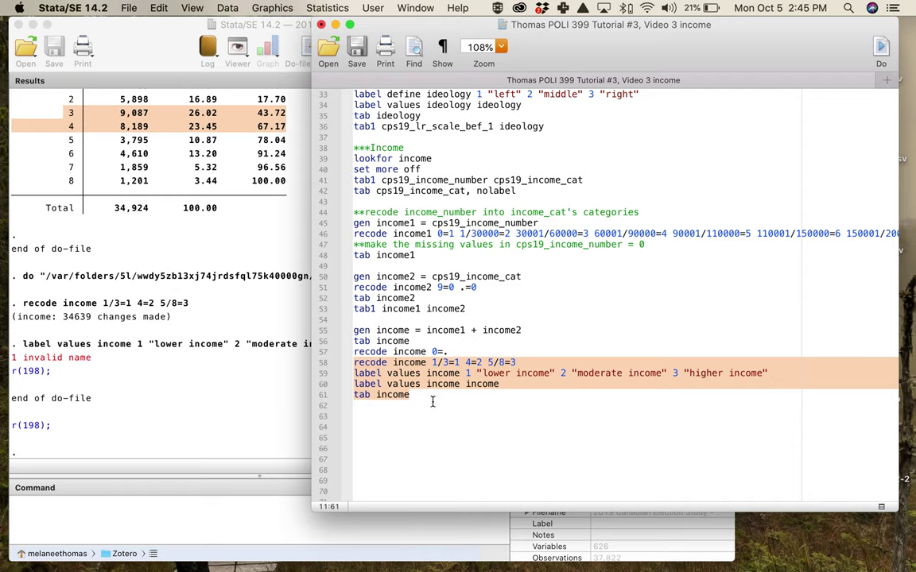
- After the r(198) error, change 'values' to 'define' on line 59 and rerun lines 59–61
left_click(242, 395)
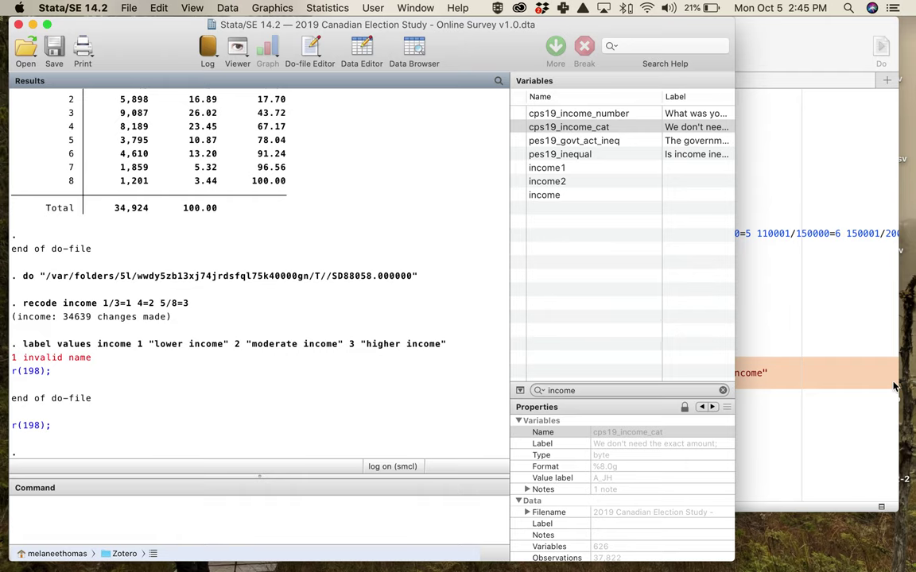
left_click(805, 350)
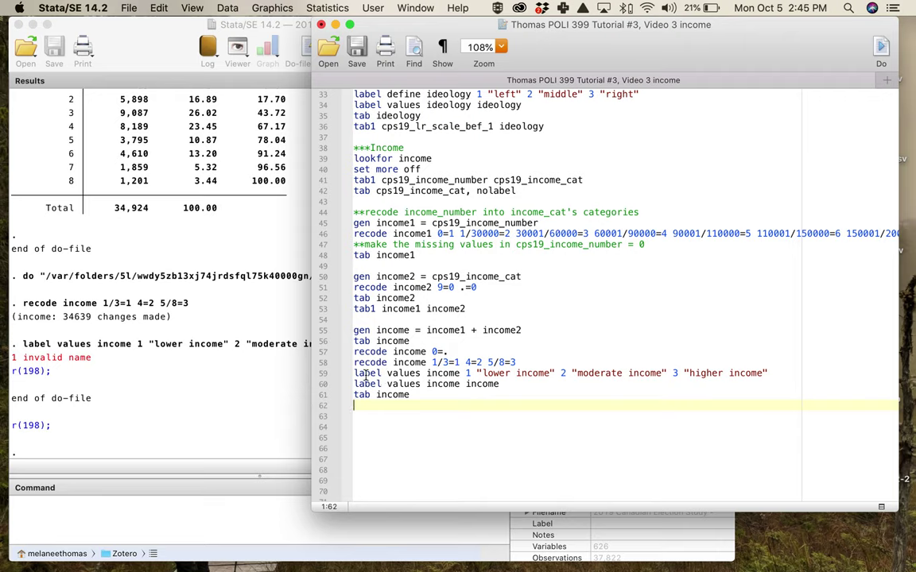
left_click_drag(355, 373, 527, 373)
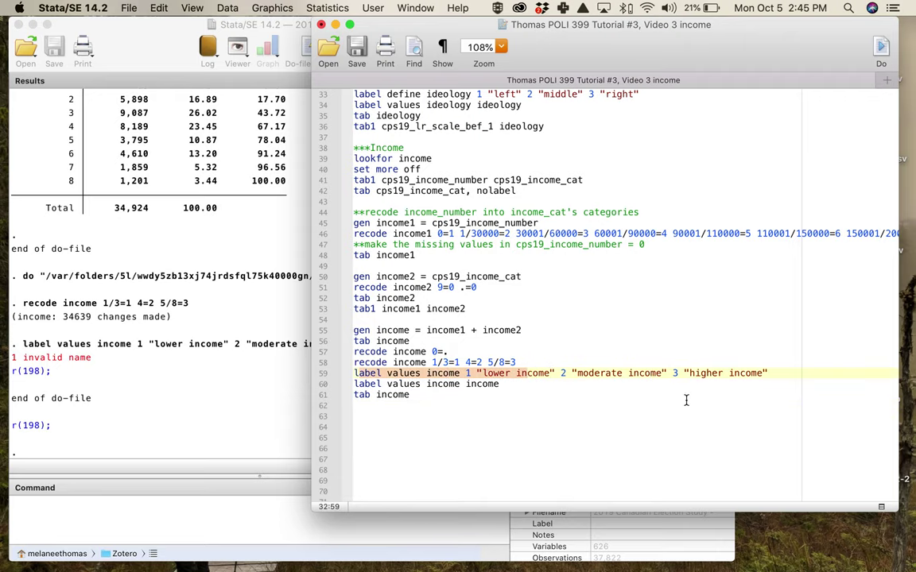
scroll(686, 400, "up", 3)
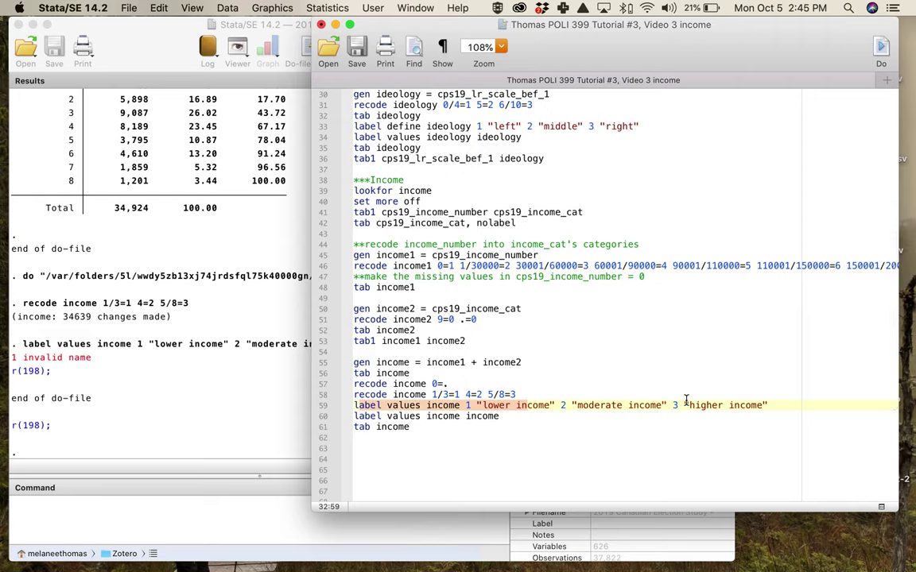
double_click(402, 405)
type("define")
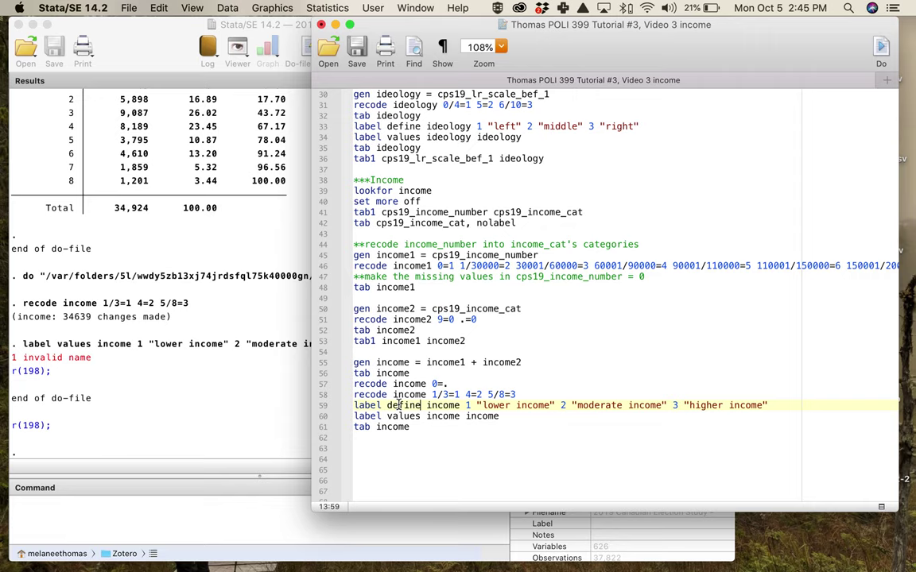
left_click_drag(354, 406, 442, 433)
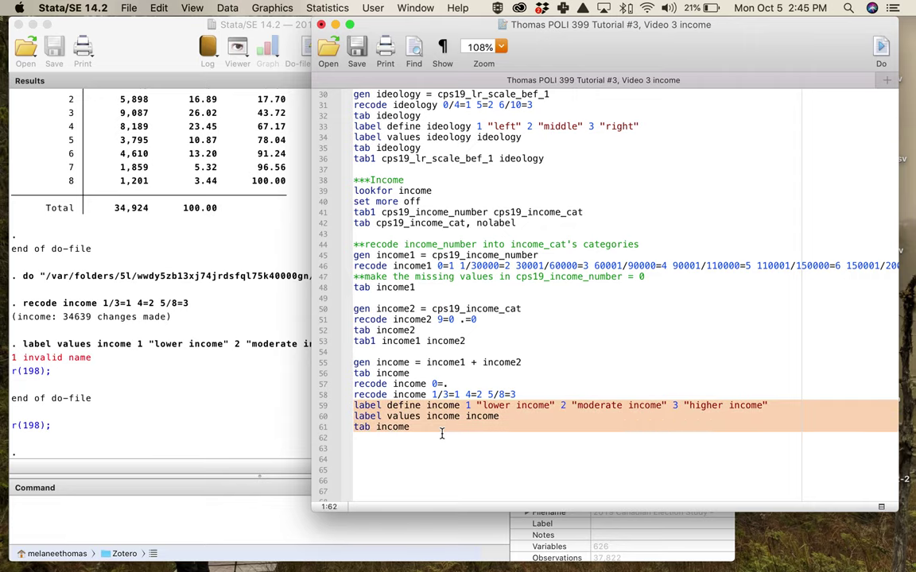
key("super+shift+d")
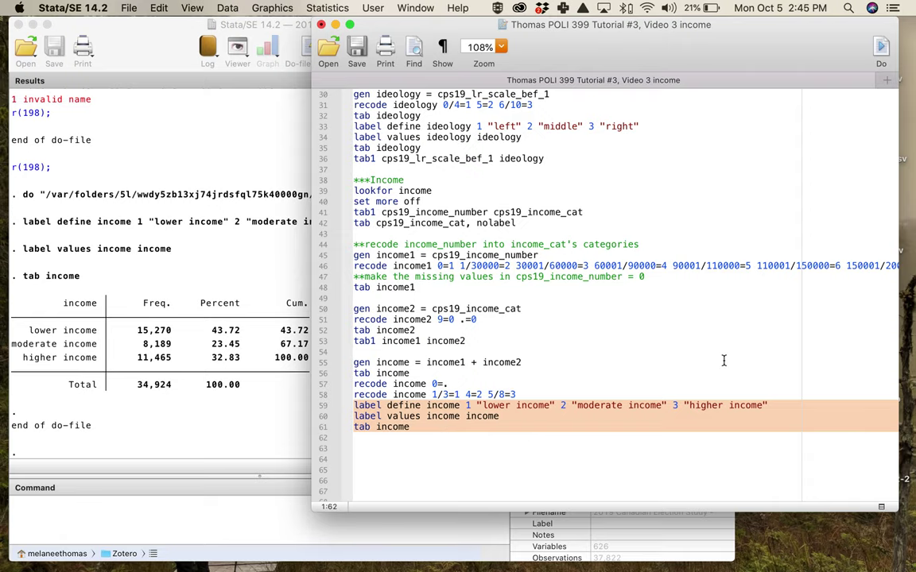
left_click(270, 401)
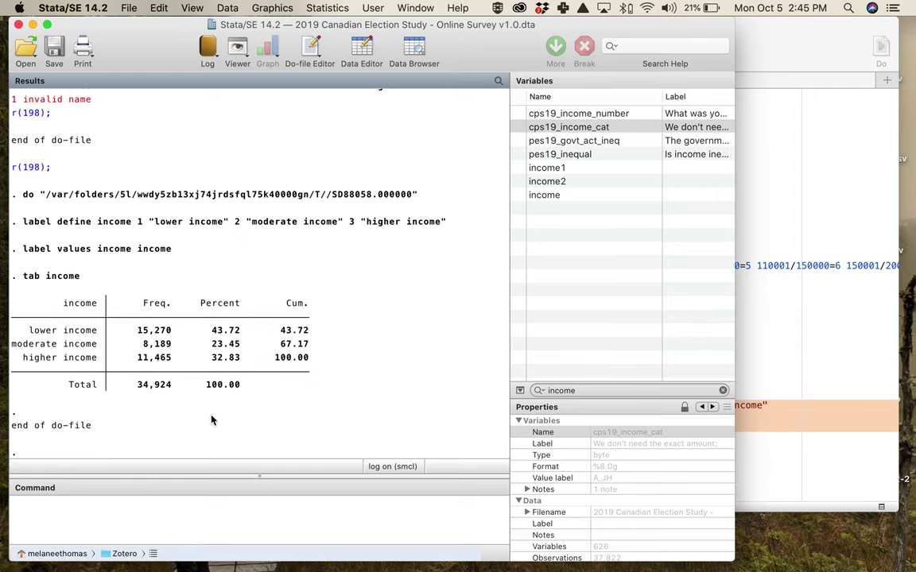
left_click_drag(136, 388, 169, 389)
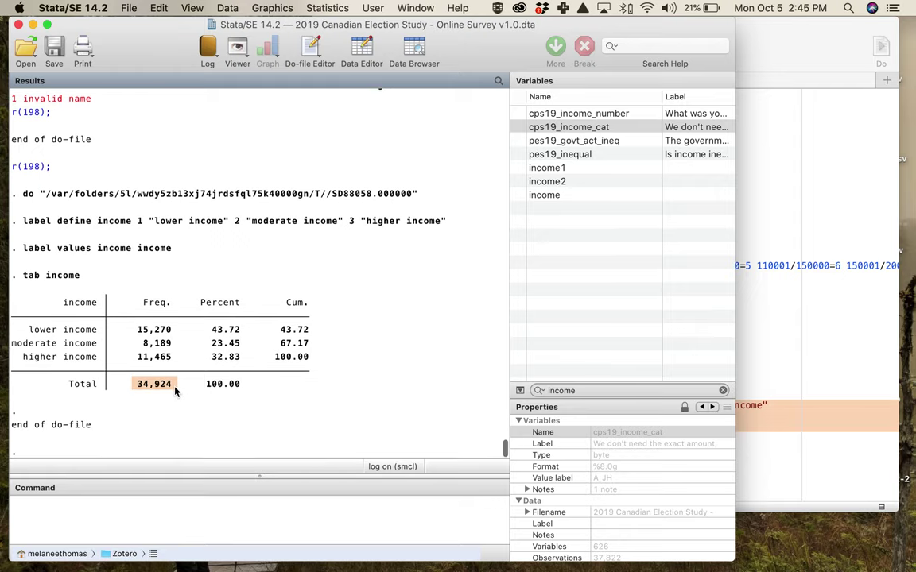
scroll(199, 381, "up", 2)
scroll(206, 379, "up", 5)
scroll(205, 378, "down", 6)
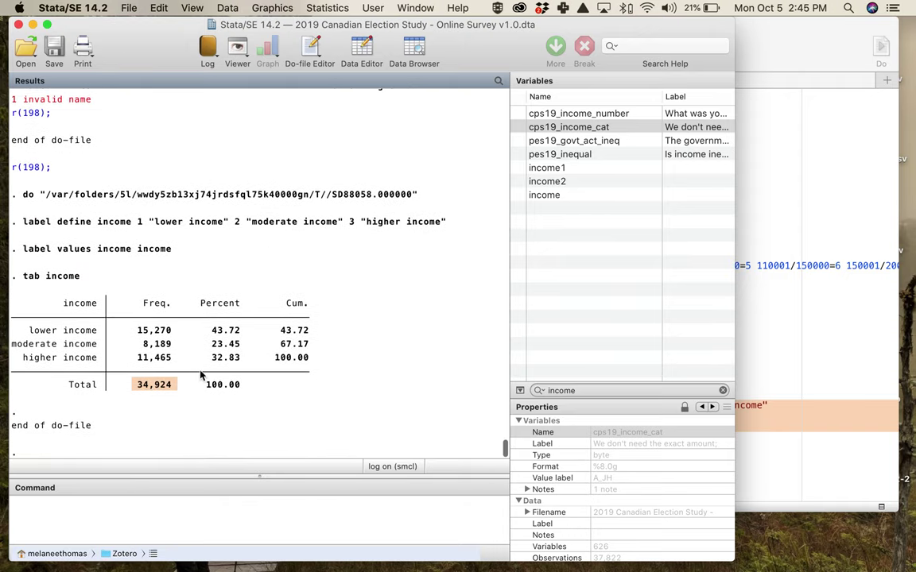
left_click(147, 360)
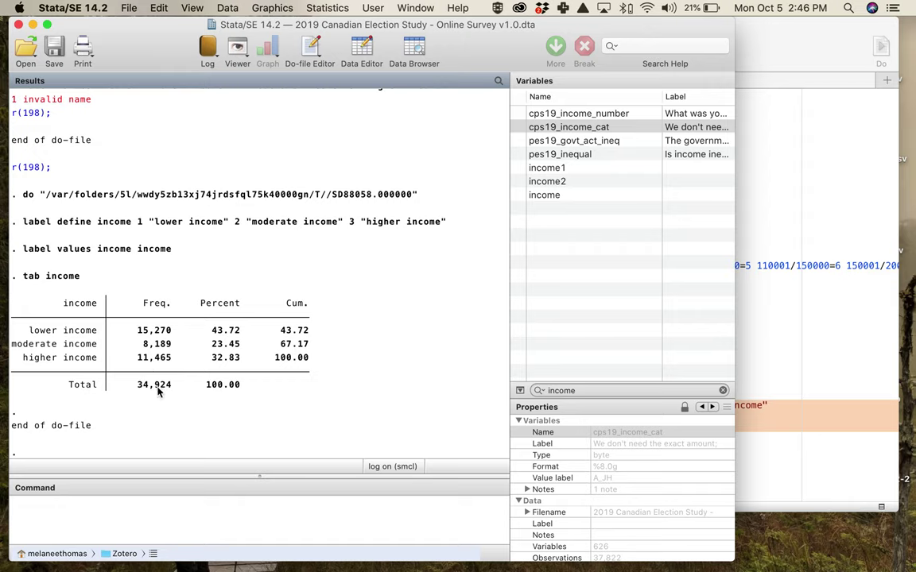
left_click(304, 515)
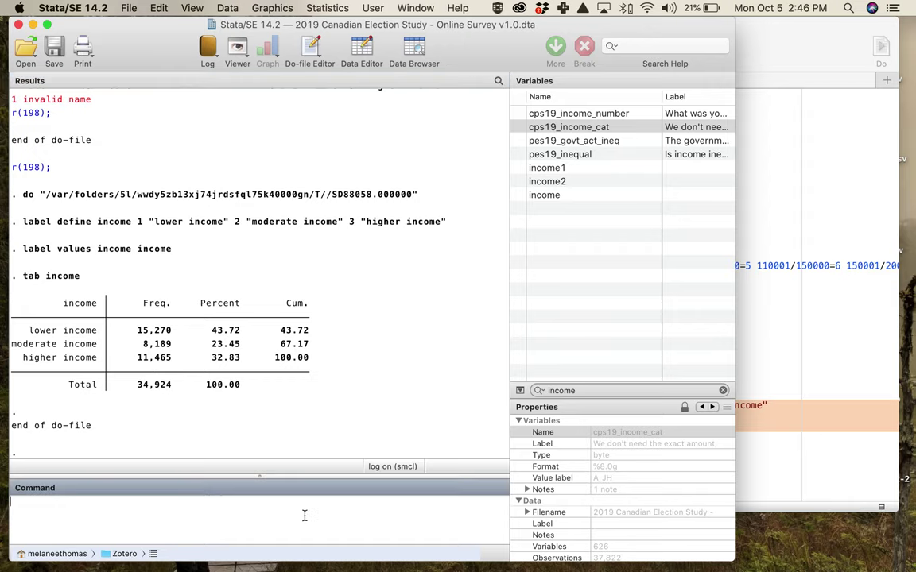
left_click(784, 350)
left_click(527, 437)
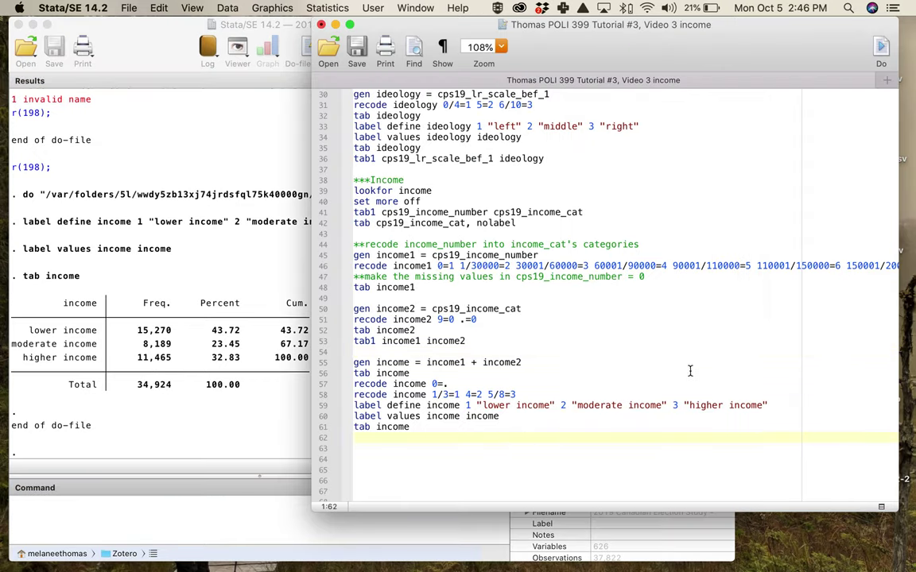
- Add and run the line 'tab1 education income'
scroll(691, 371, "up", 10)
scroll(690, 371, "down", 7)
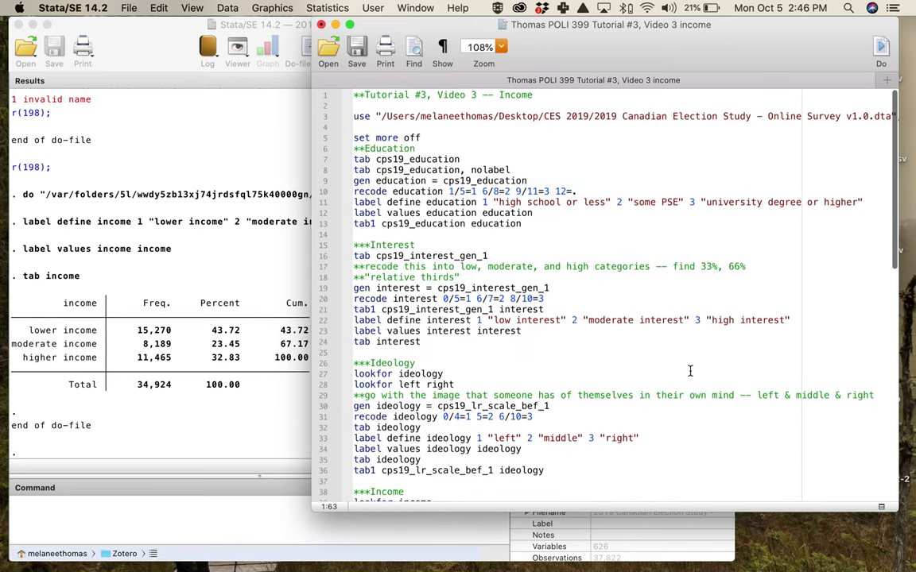
scroll(690, 371, "down", 8)
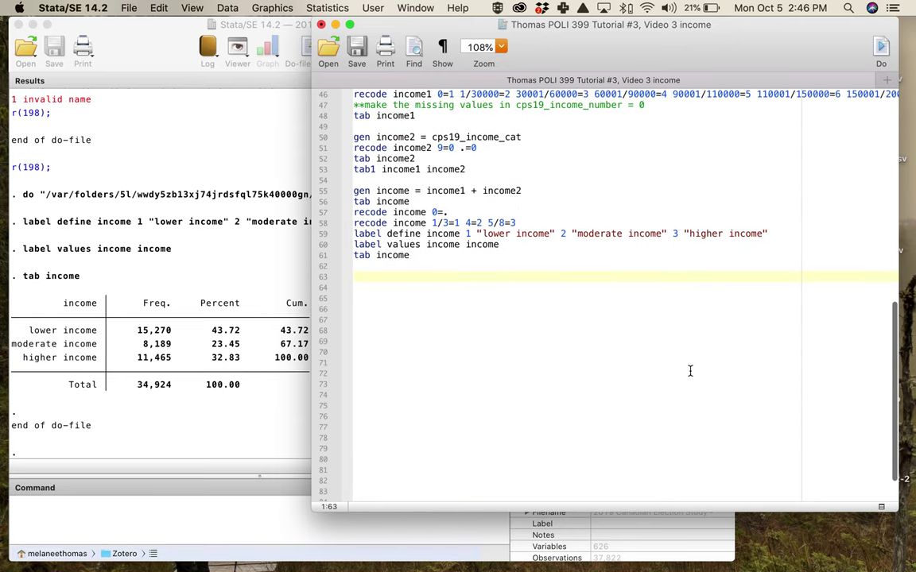
type("ta")
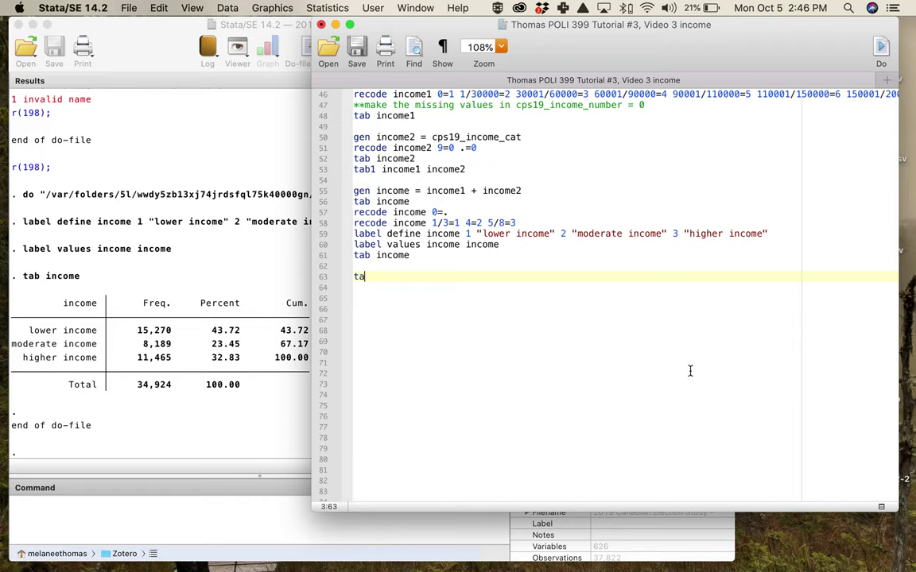
type("b1 education income")
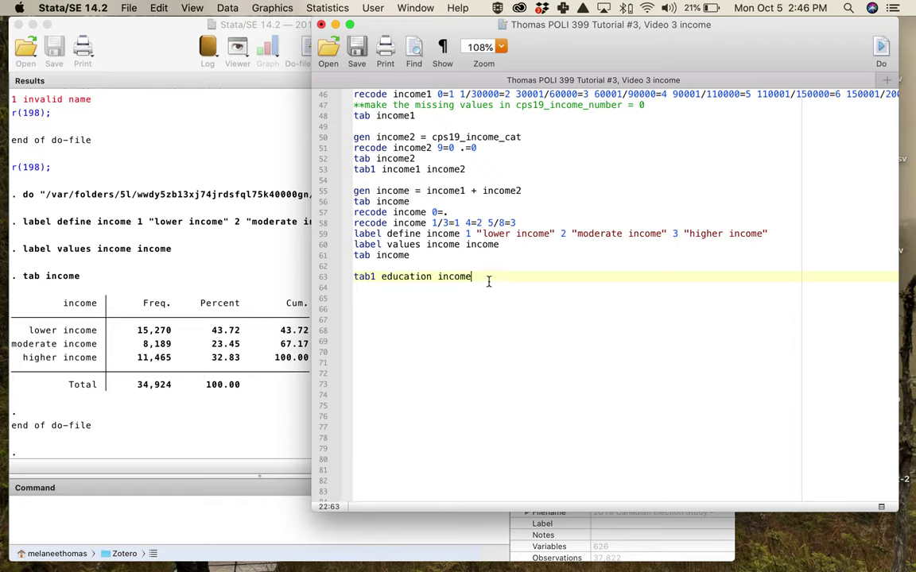
left_click(342, 282)
key("super+shift+d")
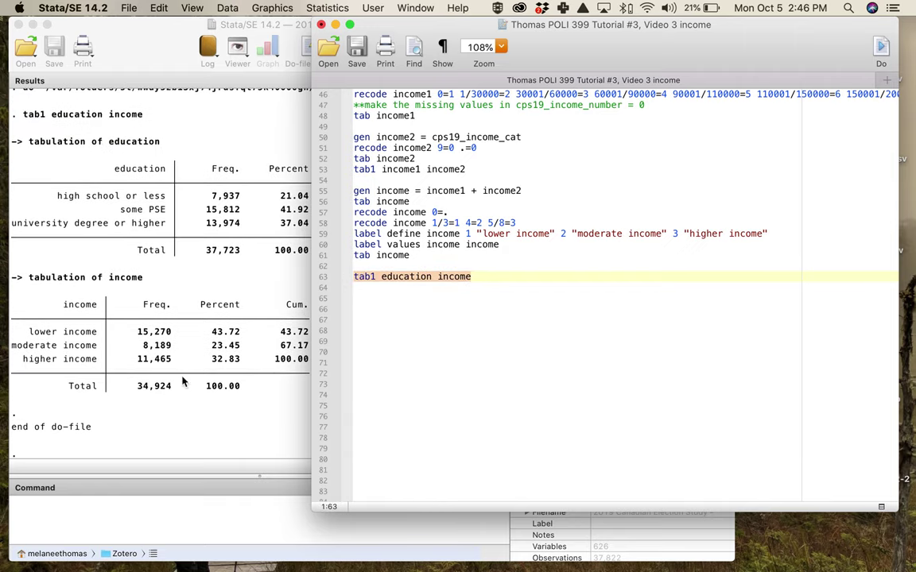
- Add and run the cross-tab 'tab education income'
left_click(499, 278)
key("Return")
type("tab")
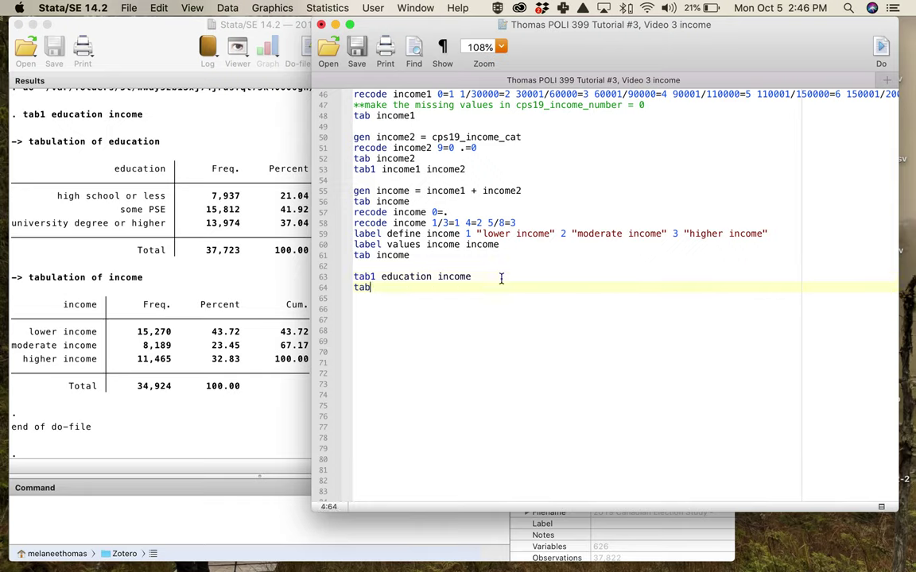
type(" eduation")
key("BackSpace")
key("BackSpace")
key("BackSpace")
key("BackSpace")
type("caitonion income")
key("Return")
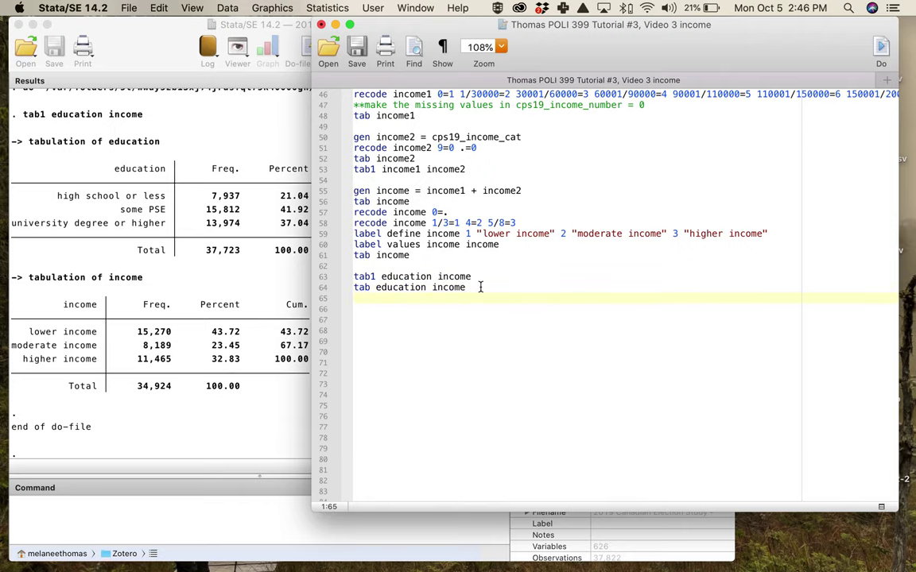
left_click(415, 288)
key("super+shift+d")
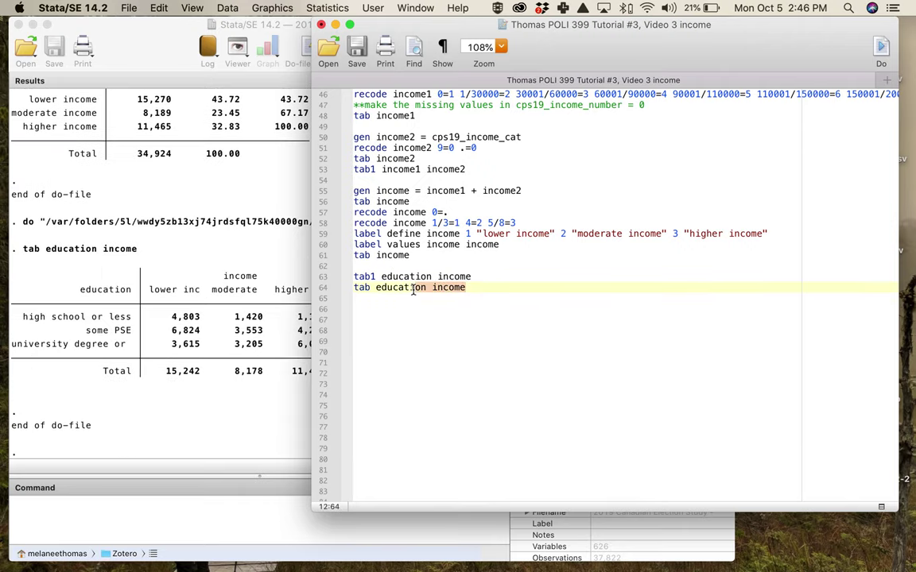
- Append ', col' to the cross-tab and rerun it to show column percentages
left_click(474, 287)
type(", col")
left_click_drag(494, 287, 402, 294)
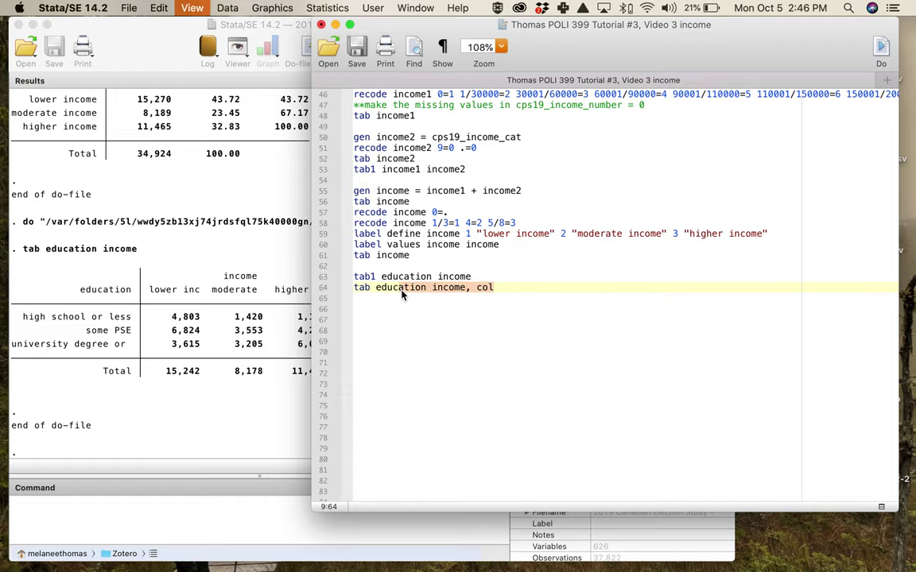
key("super+shift+d")
left_click(231, 393)
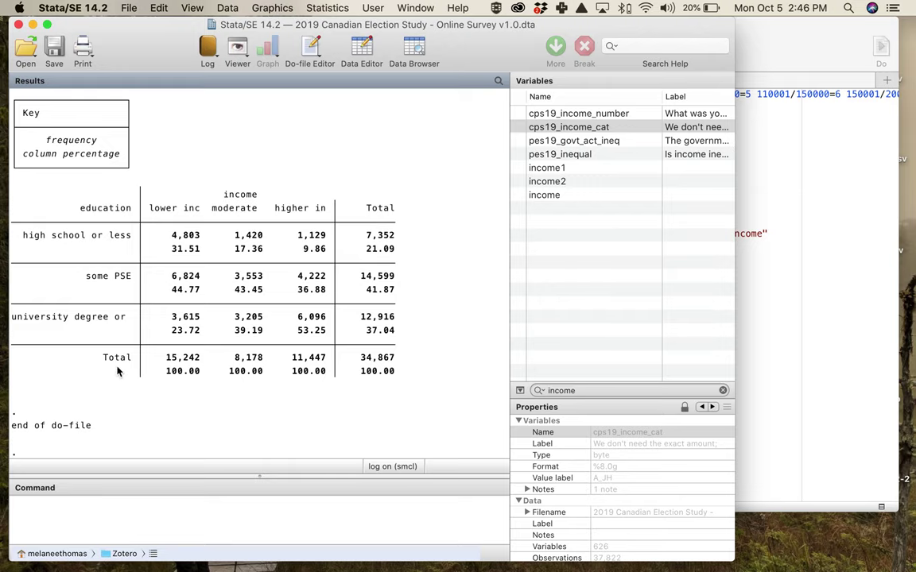
- Highlight the higher income column and the high school, some PSE and university rows, then return to the do-file
scroll(107, 334, "down", 2)
left_click_drag(259, 205, 303, 212)
left_click(303, 212)
left_click_drag(147, 231, 349, 256)
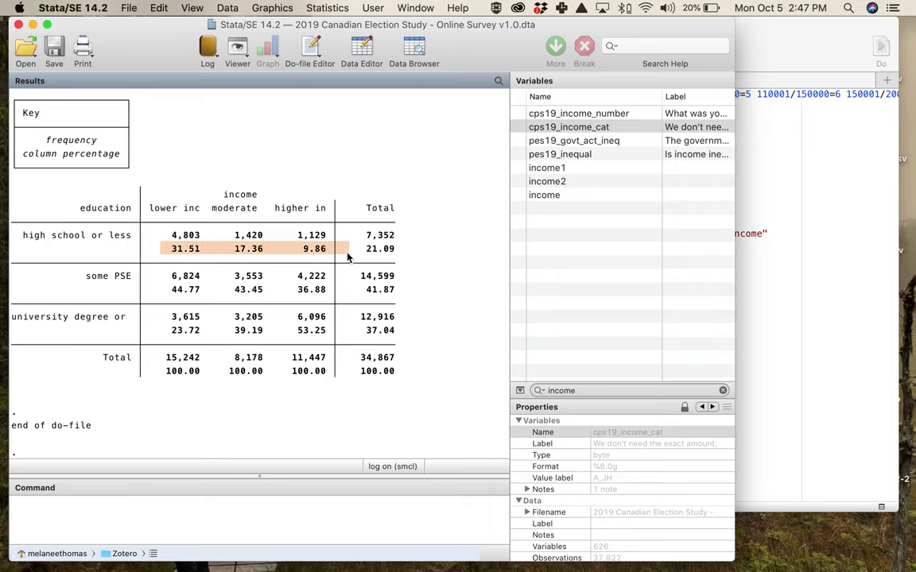
left_click_drag(36, 275, 419, 291)
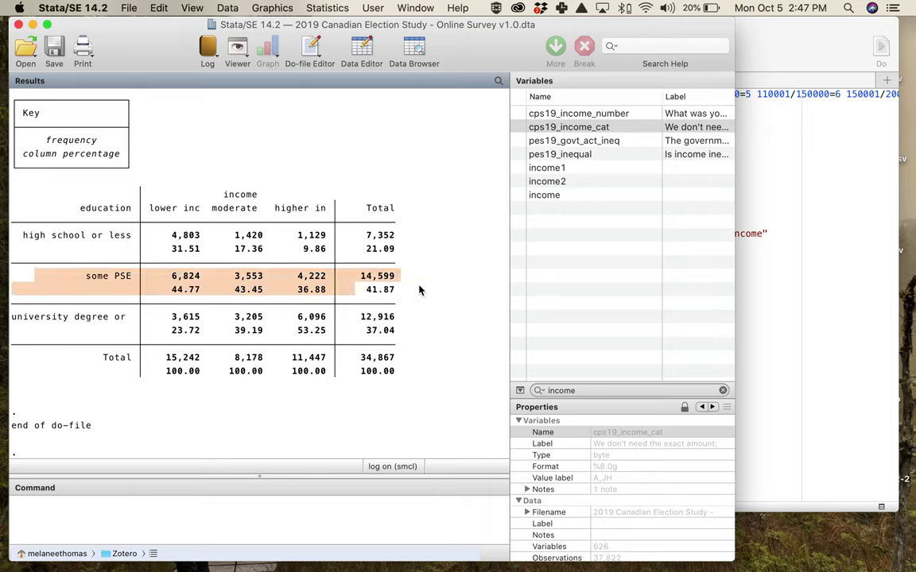
left_click(256, 342)
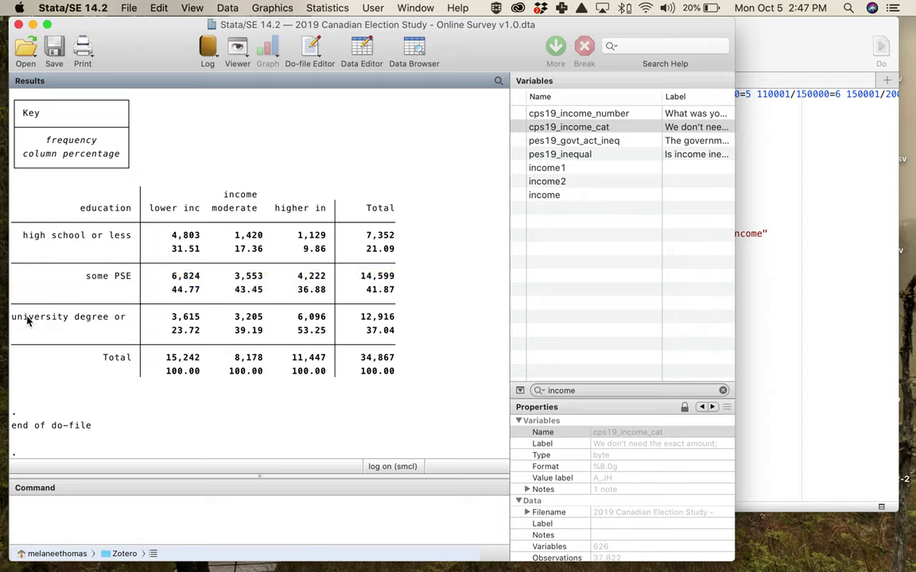
left_click_drag(165, 330, 302, 334)
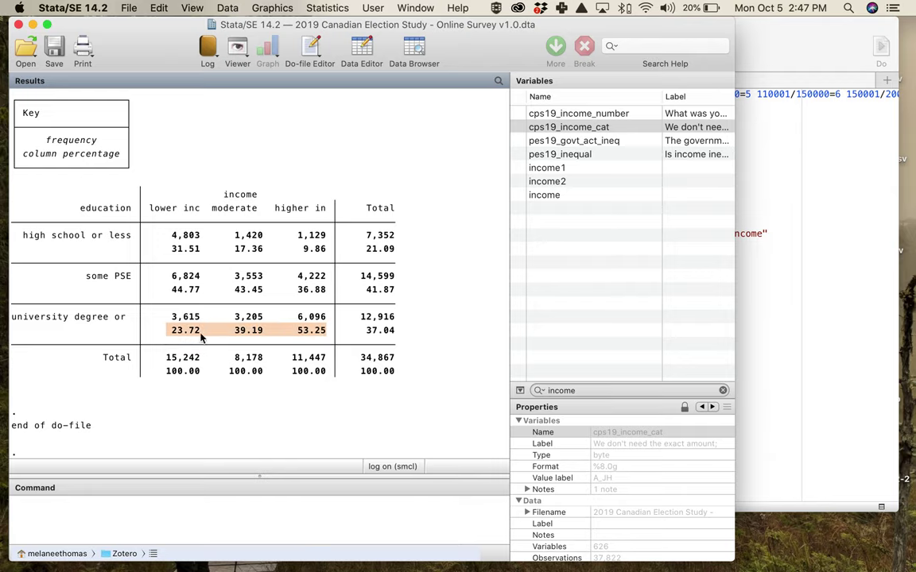
left_click(302, 334)
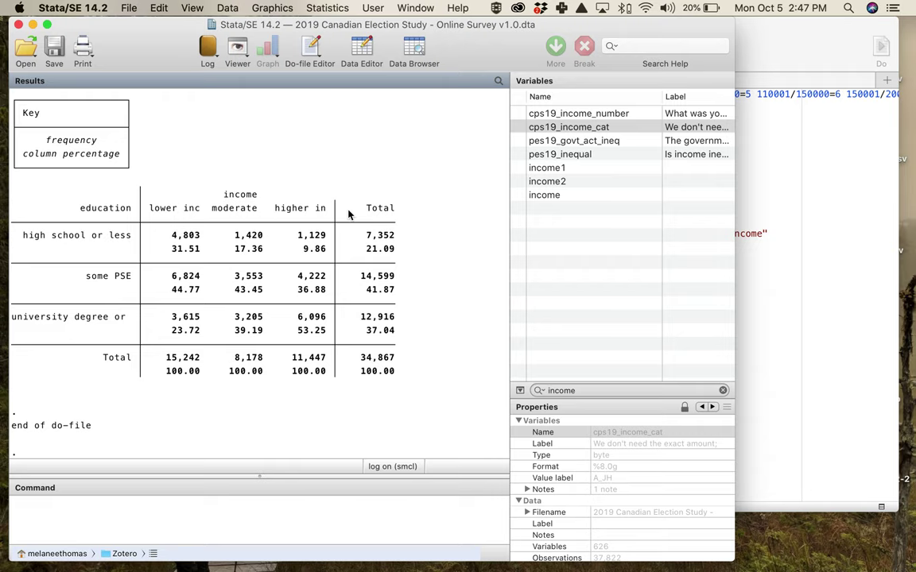
left_click(794, 373)
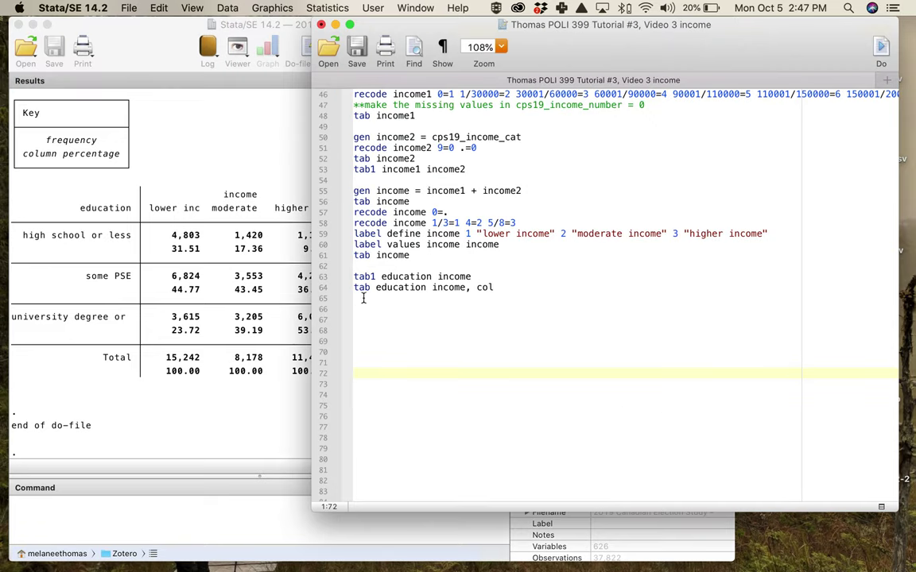
- Copy the cross-tab to line 65, edit it to 'tab income education, col' and run it
left_click_drag(517, 287, 354, 288)
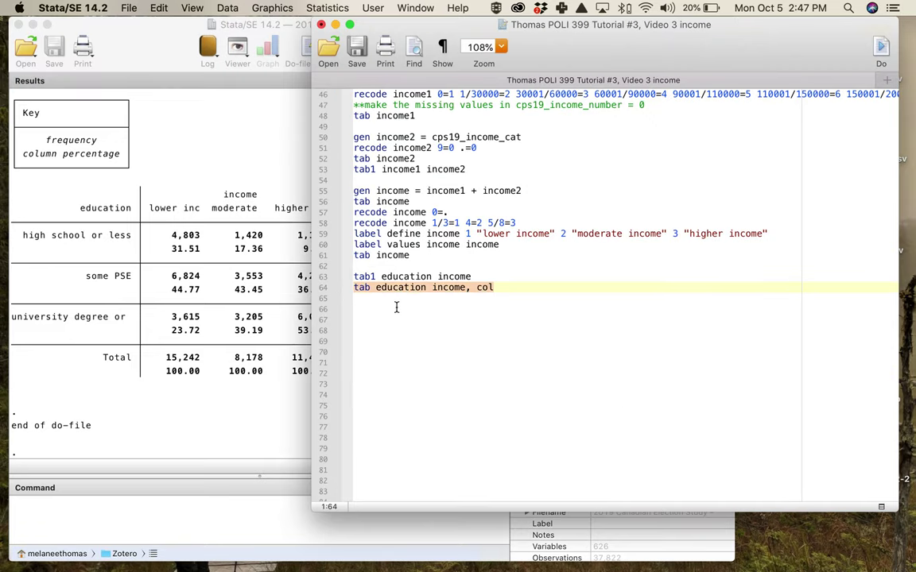
key("cmd+c")
left_click(397, 303)
key("cmd+v")
double_click(406, 298)
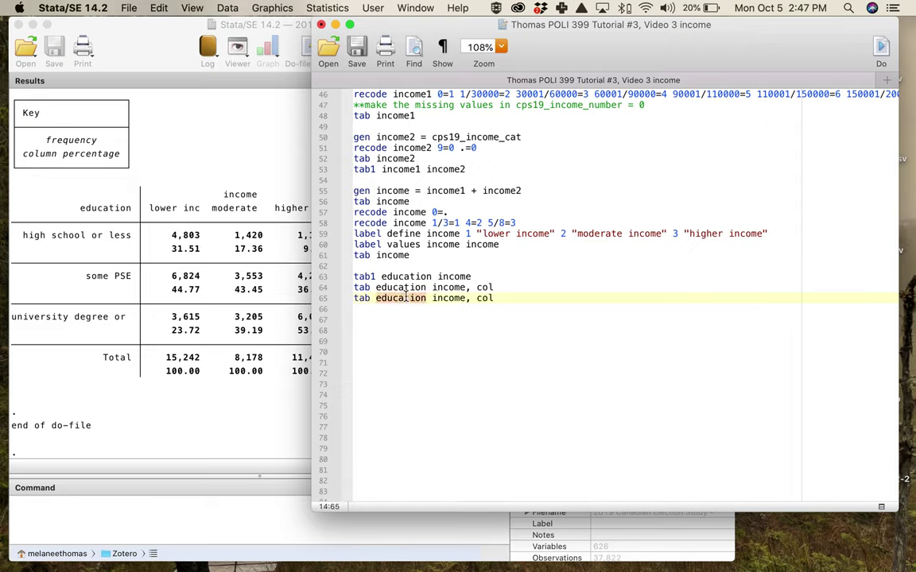
key("BackSpace")
key("BackSpace")
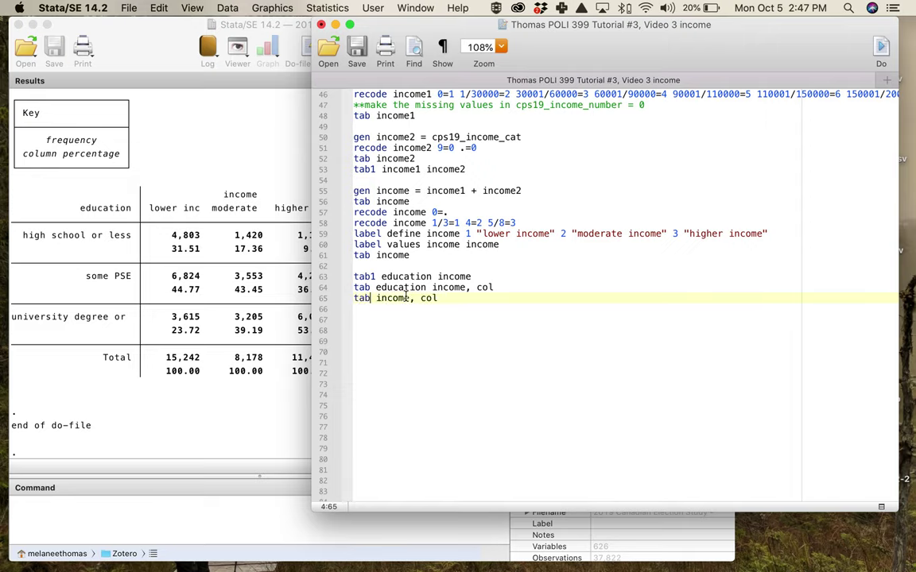
left_click(411, 297)
type("eudcation")
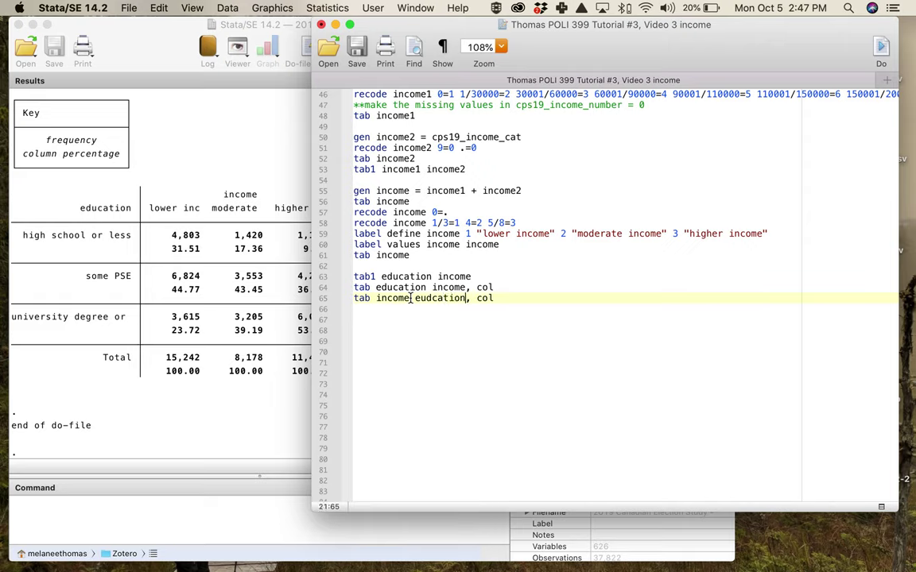
key("BackSpace")
key("BackSpace")
key("BackSpace")
key("BackSpace")
key("BackSpace")
key("BackSpace")
type("duction")
type("a")
key("super+shift+d")
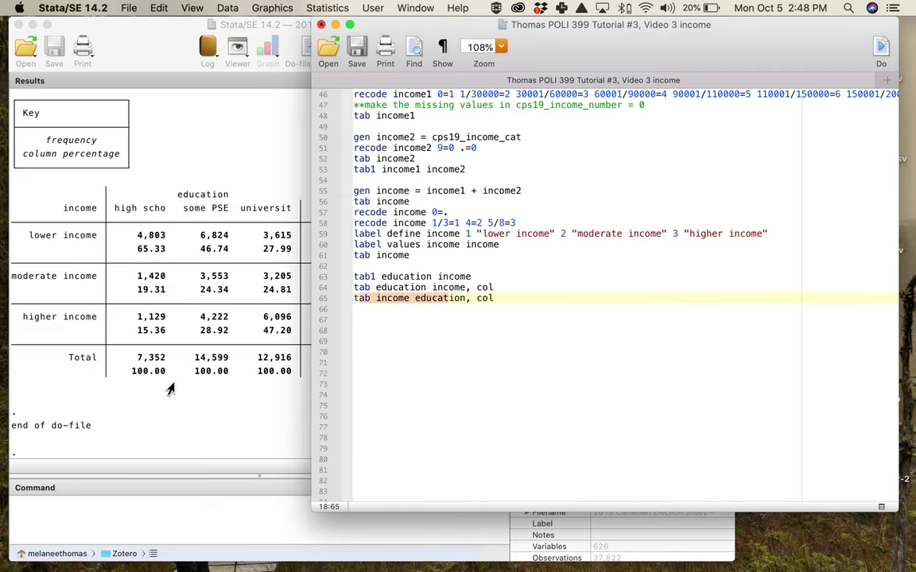
left_click(170, 389)
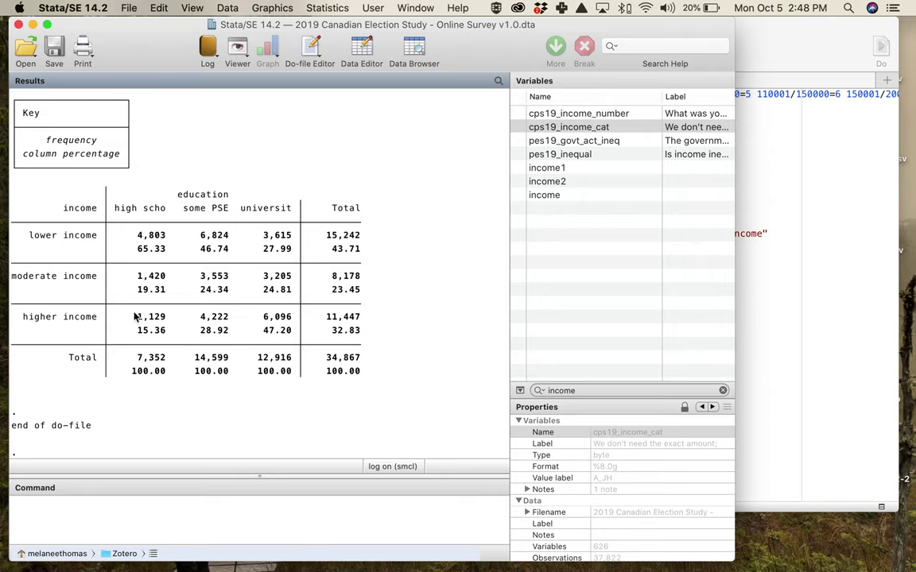
- Highlight the higher income percentages row and rerun the income-by-education cross-tab
left_click_drag(141, 337, 293, 330)
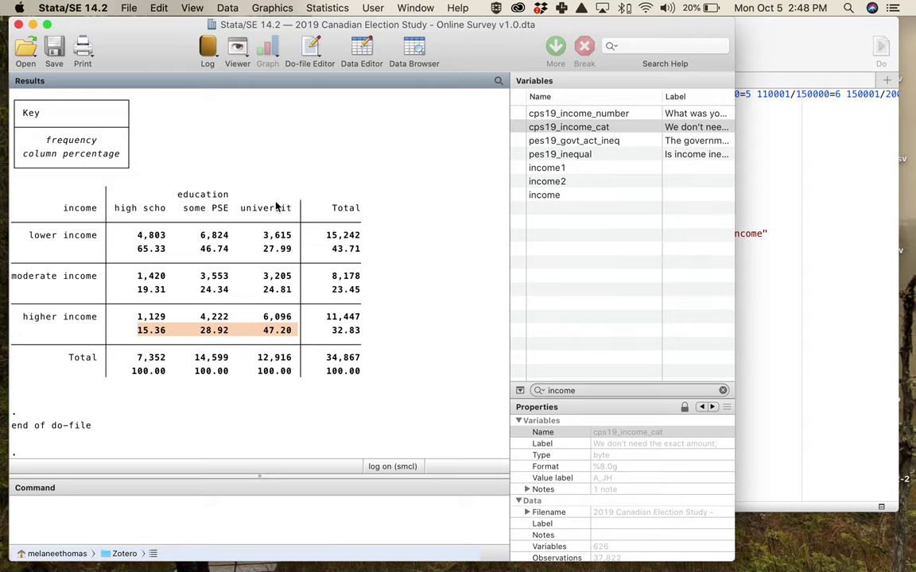
left_click(435, 329)
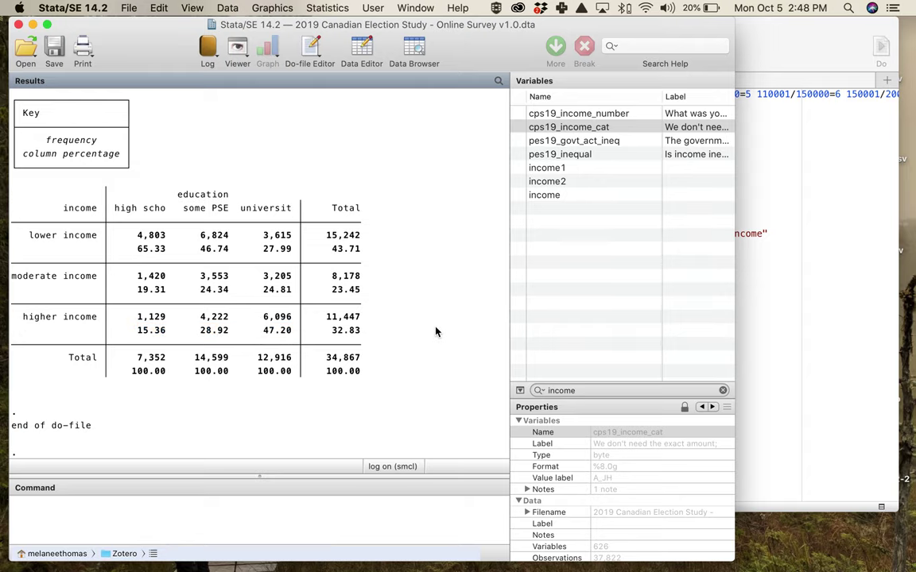
key("super+shift+d")
key("super+shift+d")
key("super+shift+d")
key("super+shift+d")
key("super+shift+d")
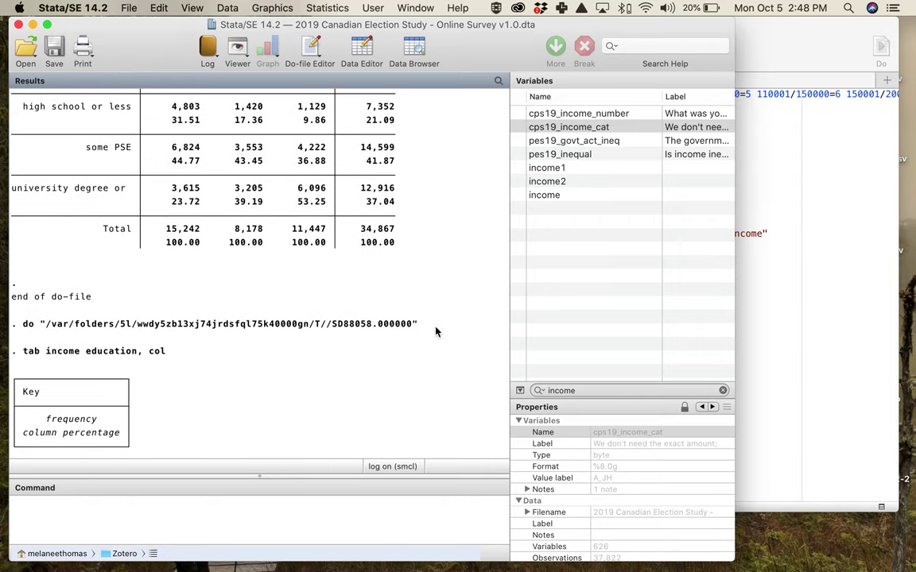
- Clear the income filter in the Variables panel and select the income-by-education table
scroll(433, 342, "up", 5)
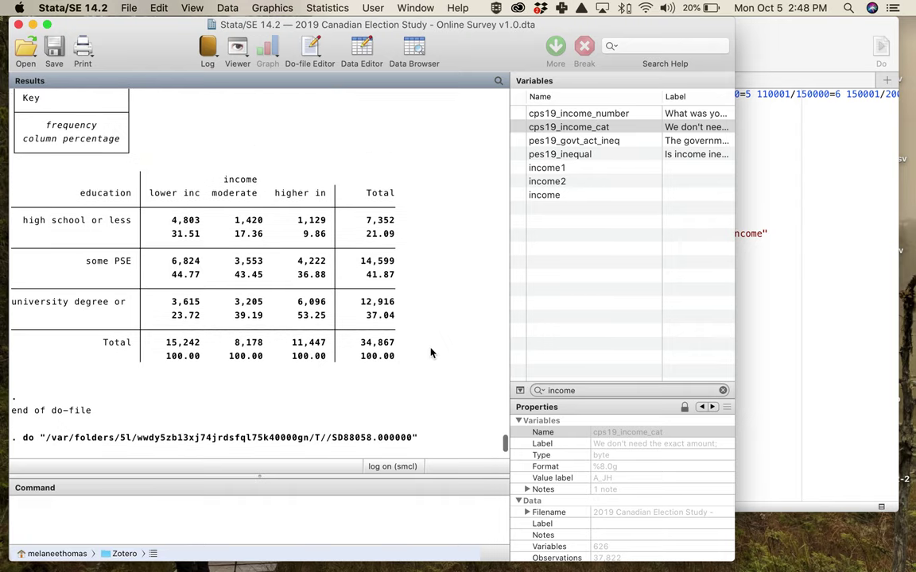
left_click(723, 391)
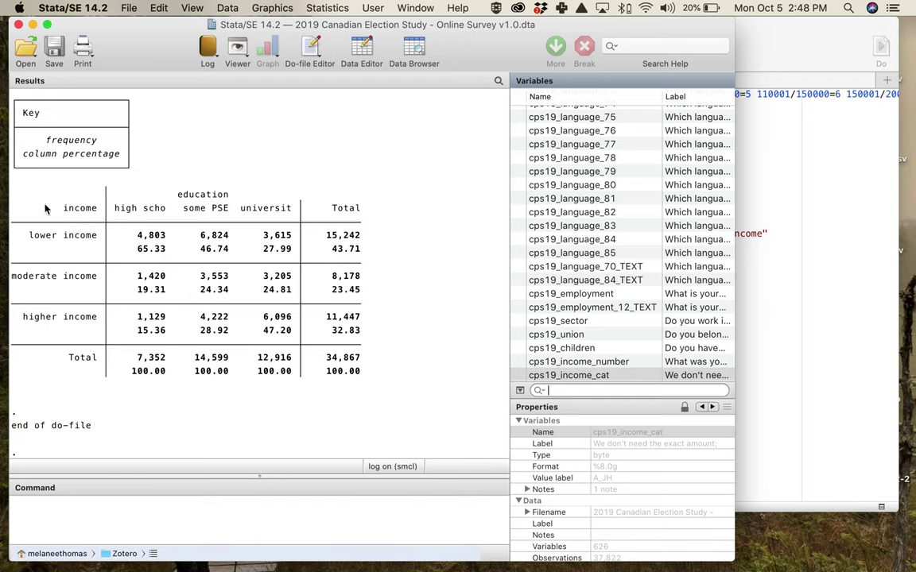
left_click_drag(39, 199, 383, 372)
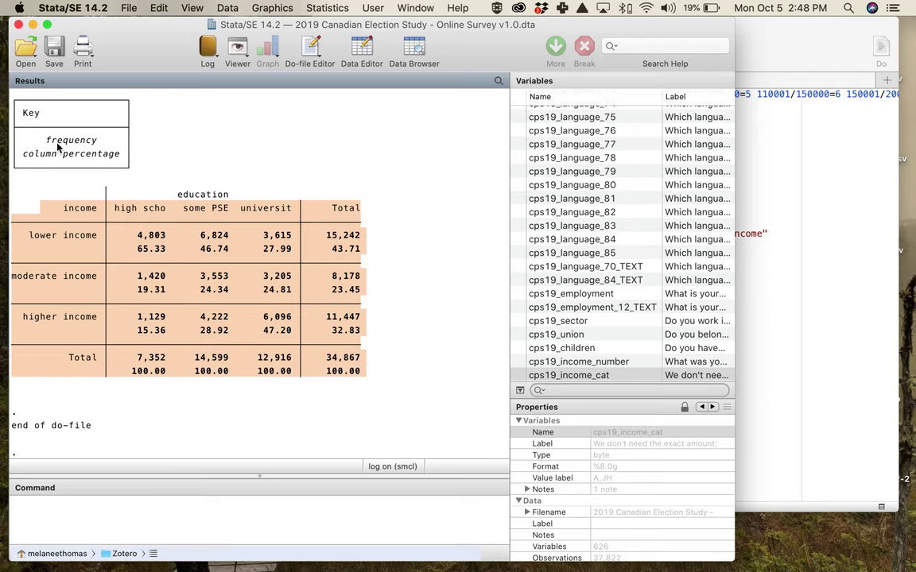
scroll(181, 303, "down", 1)
left_click(397, 325)
scroll(397, 325, "up", 3)
key("super+shift+d")
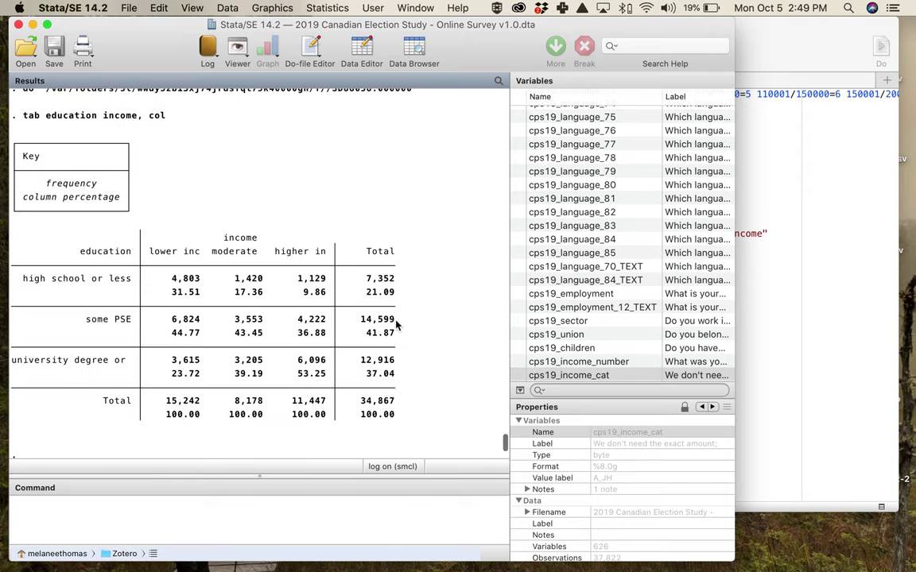
left_click_drag(24, 179, 402, 374)
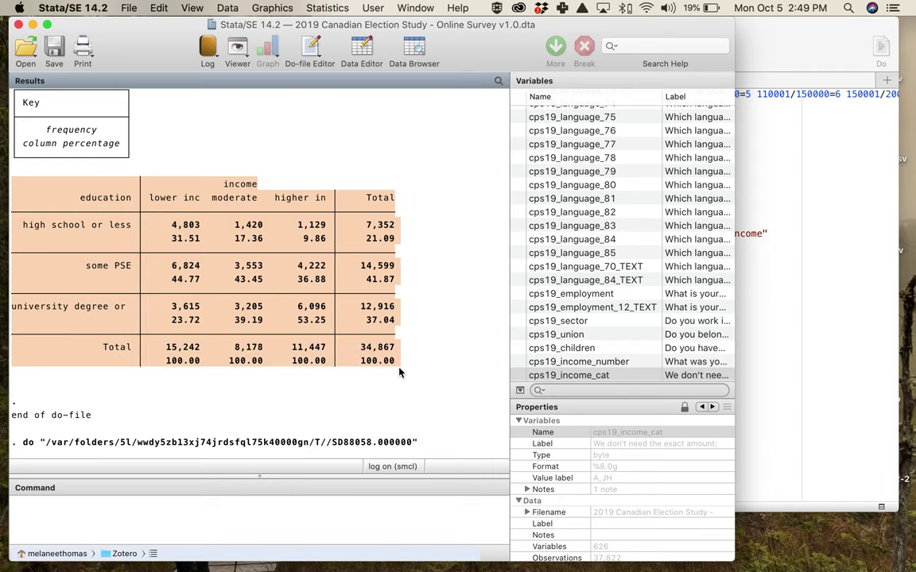
scroll(338, 186, "down", 1)
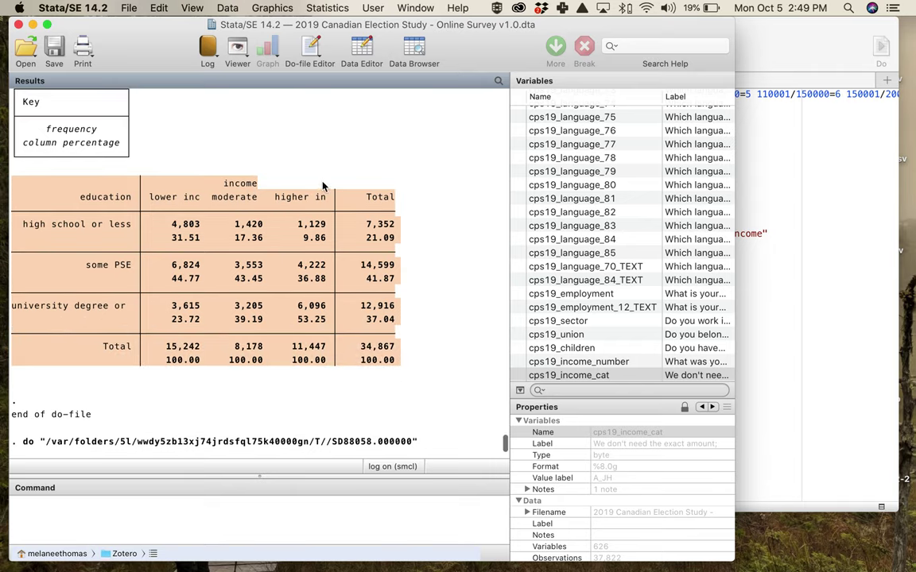
scroll(326, 183, "down", 1)
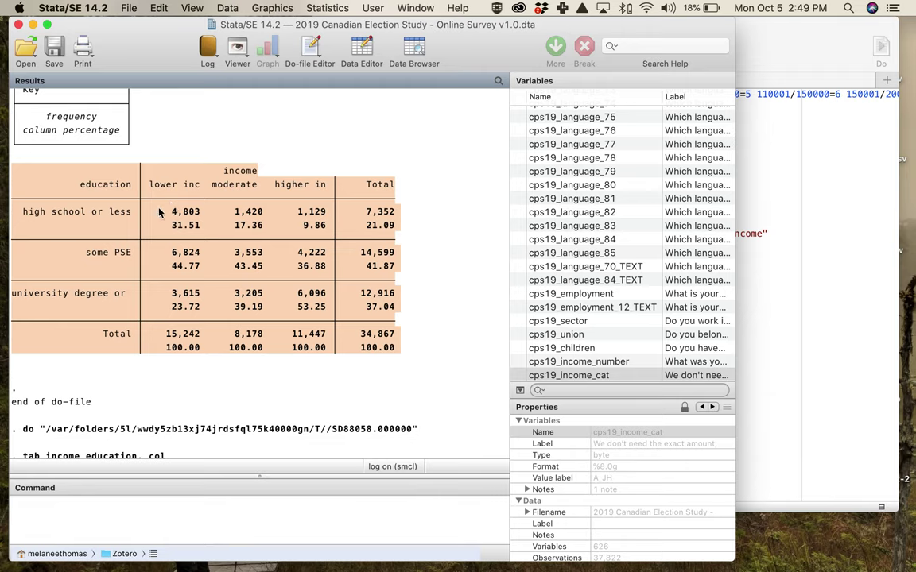
left_click(213, 212)
left_click_drag(171, 211, 199, 225)
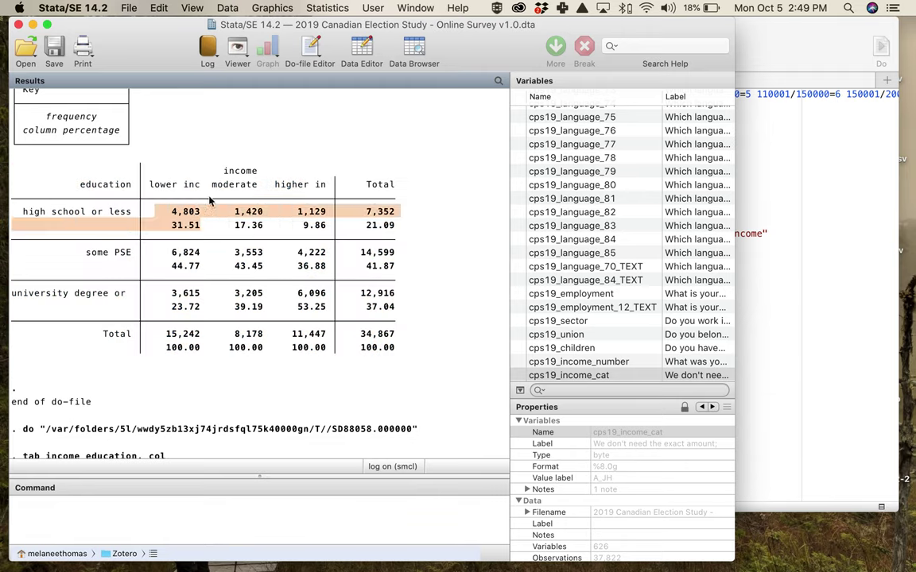
left_click_drag(69, 167, 384, 347)
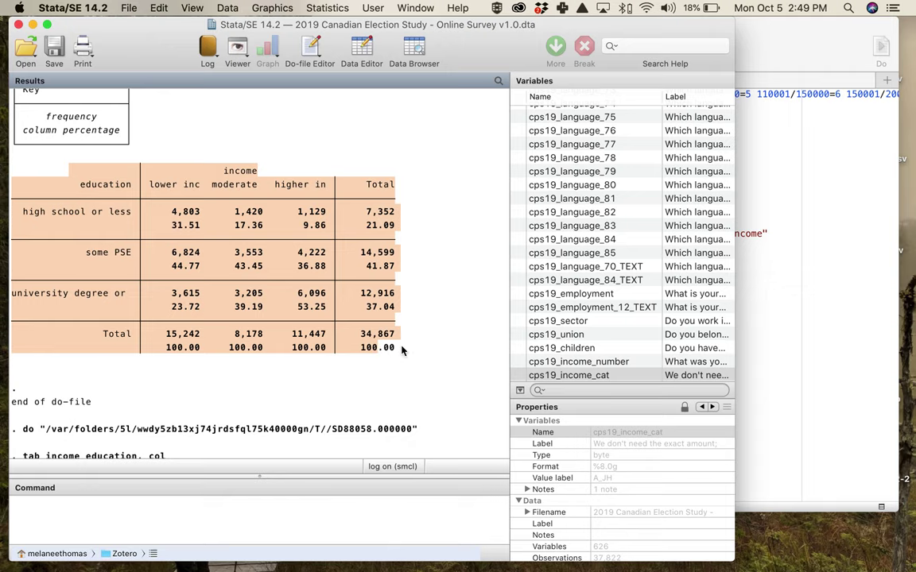
scroll(119, 263, "up", 2)
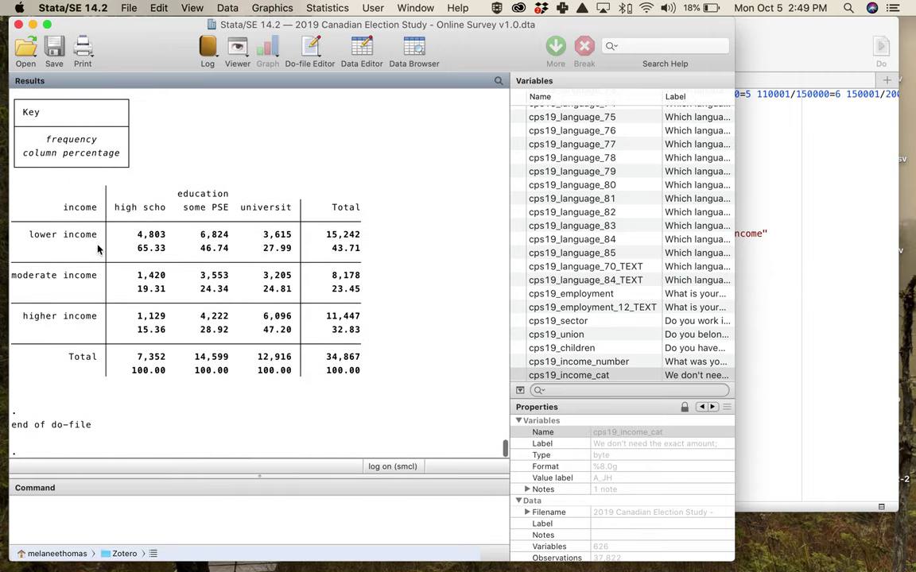
left_click_drag(40, 203, 380, 384)
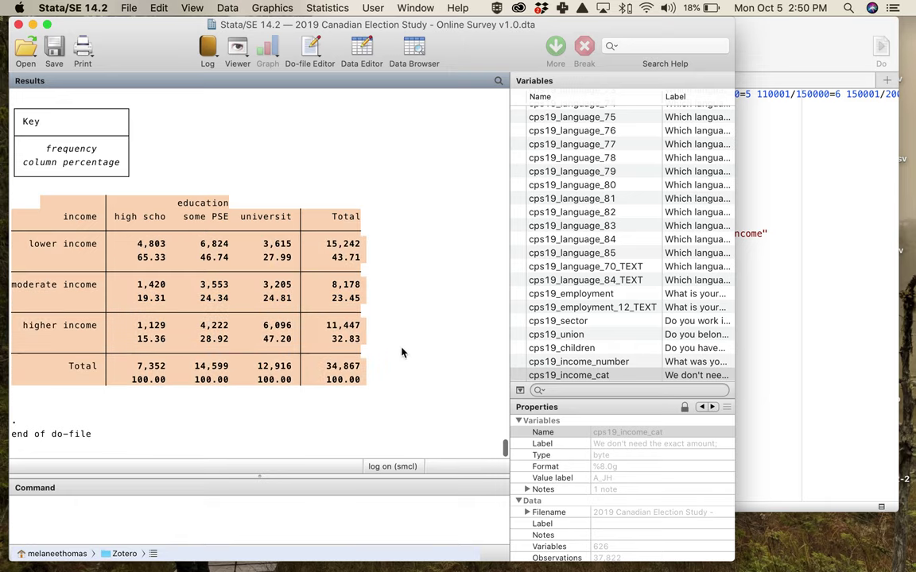
key("Return")
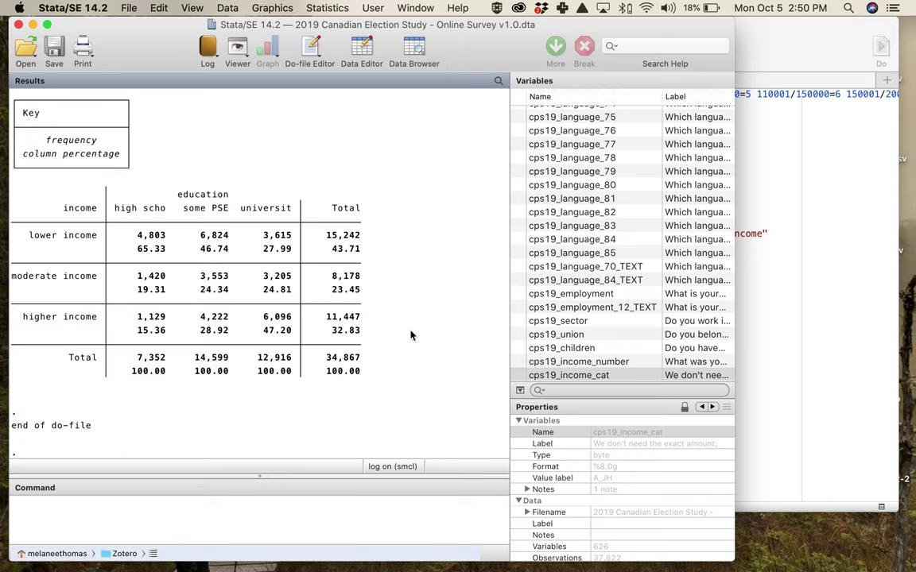
key("super+shift+d")
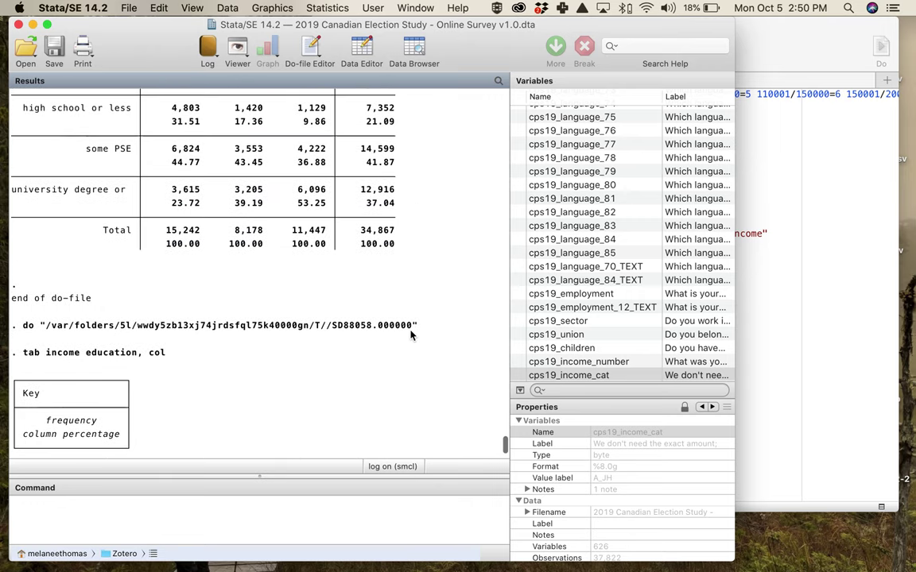
scroll(410, 335, "up", 3)
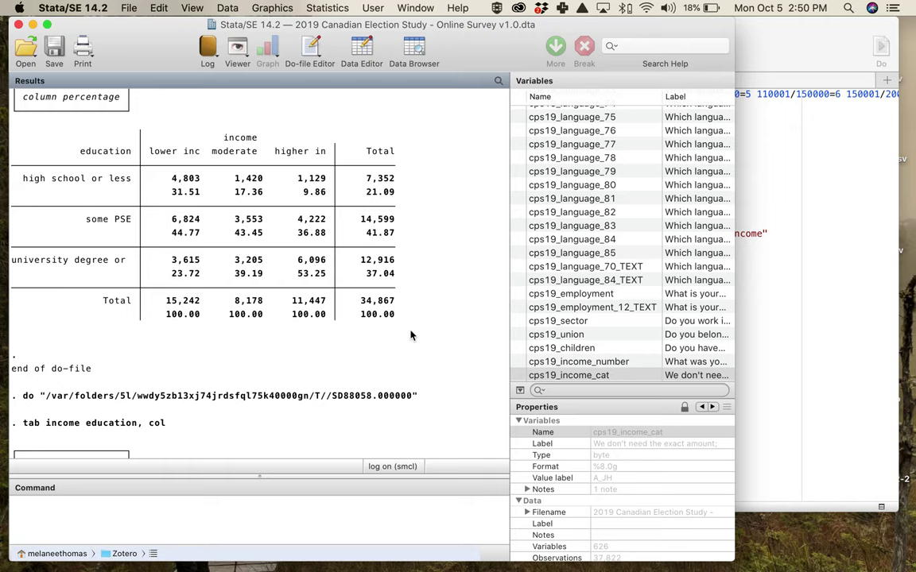
- Add the comment '**time order is not clear; internal validity is low.' on line 66
left_click(804, 323)
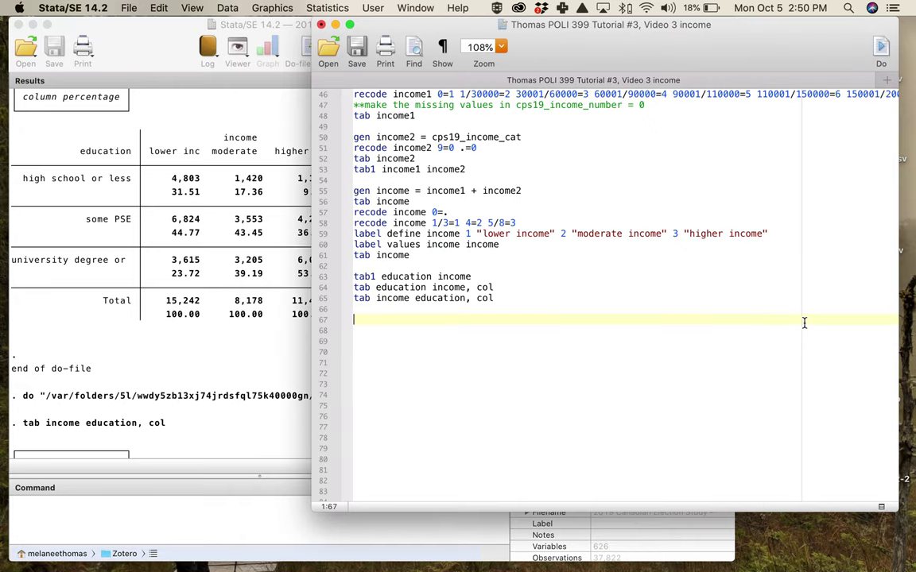
left_click(522, 304)
type("**time order is not clear; in")
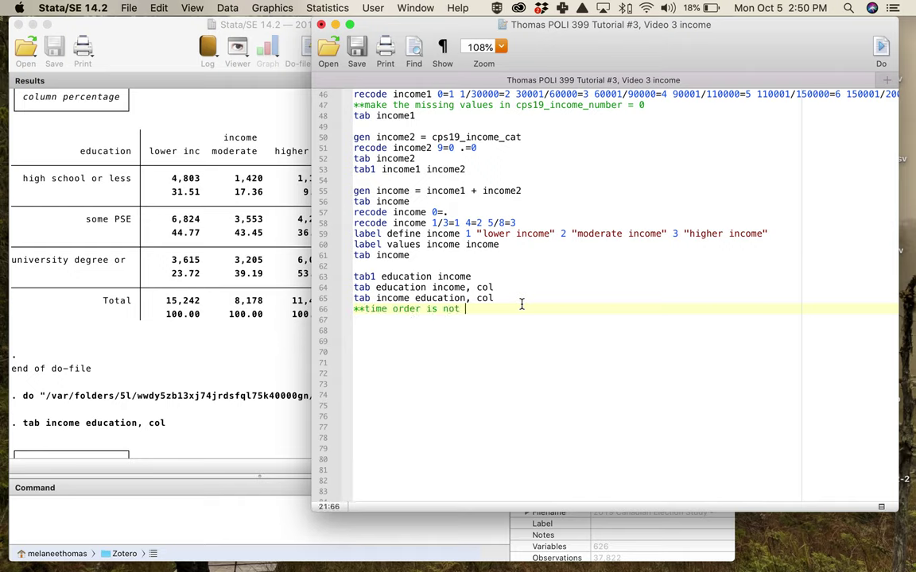
type("ternal validity is low.")
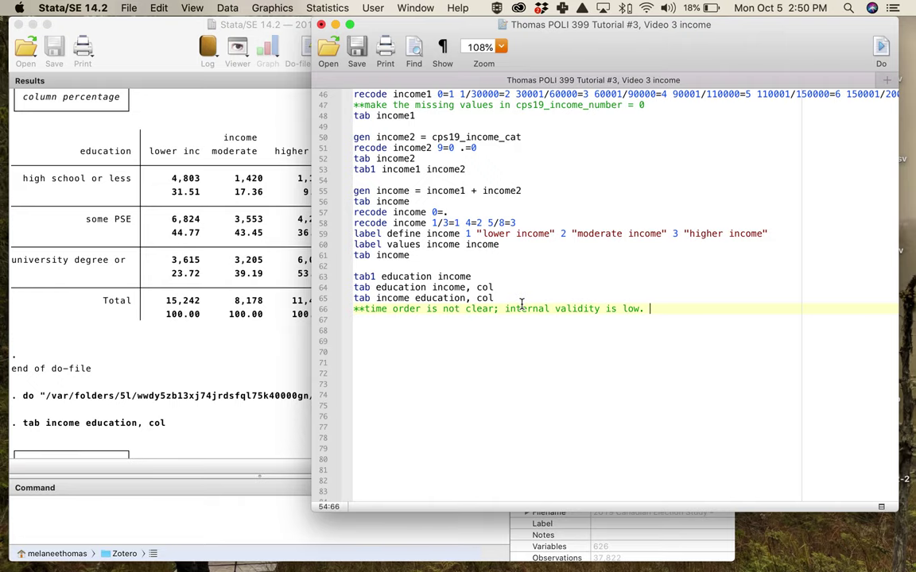
- Review the cross-tabs in the Results window, then return to the do-file
left_click(189, 293)
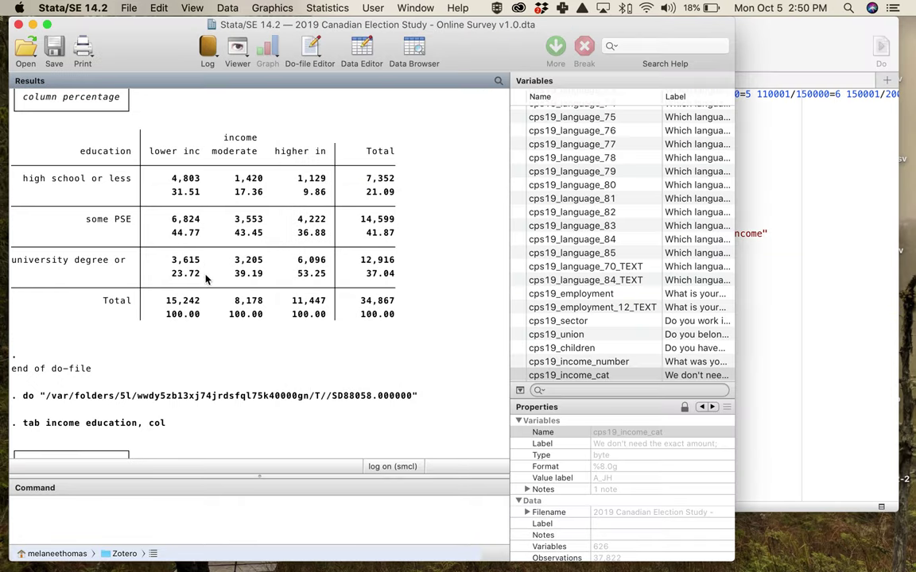
scroll(335, 324, "down", 5)
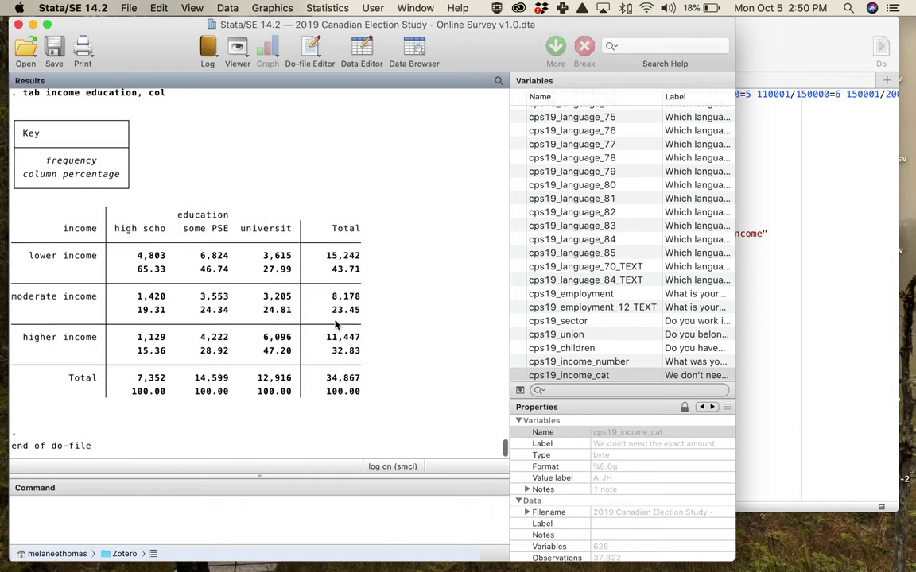
scroll(335, 325, "up", 5)
scroll(334, 325, "up", 2)
scroll(335, 324, "down", 4)
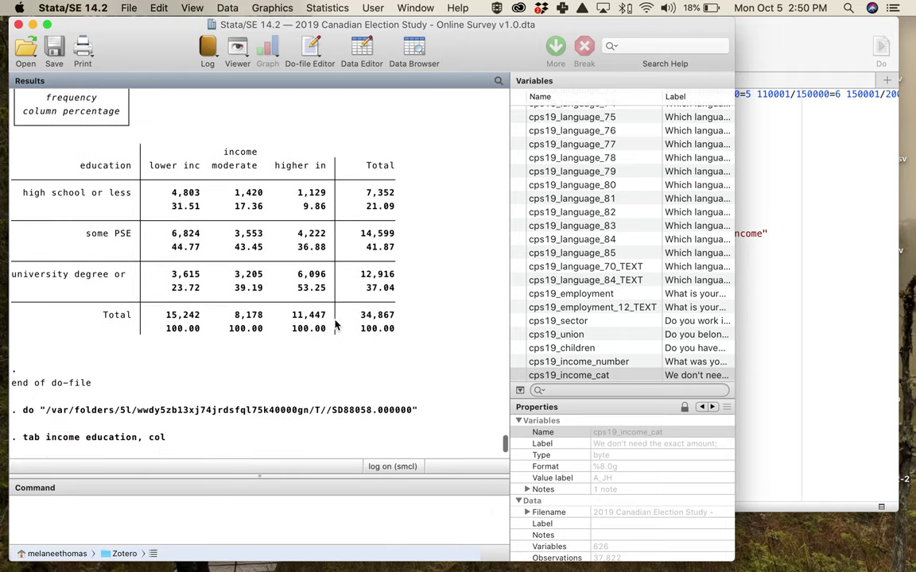
left_click(854, 360)
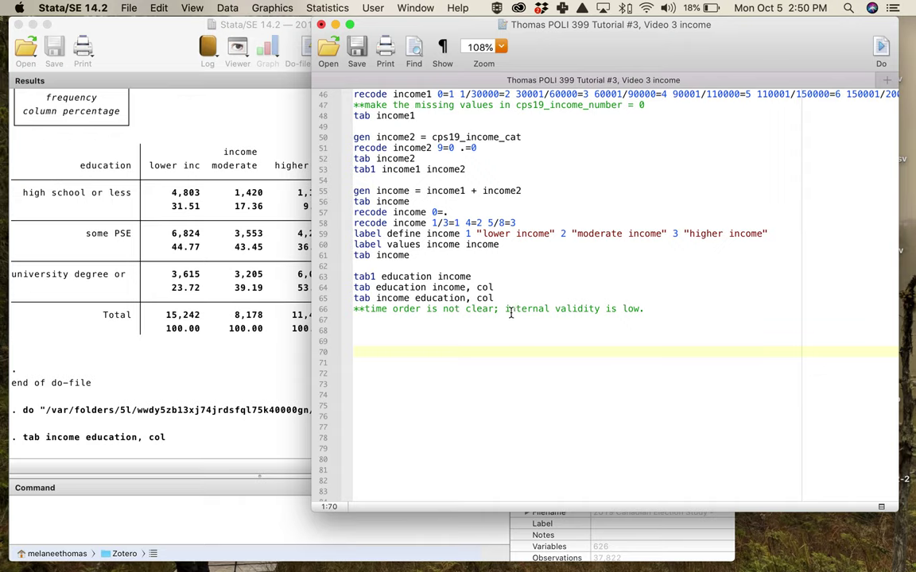
- Highlight the 'internal validity' and 'time order' parts of the comment
left_click_drag(506, 309, 666, 309)
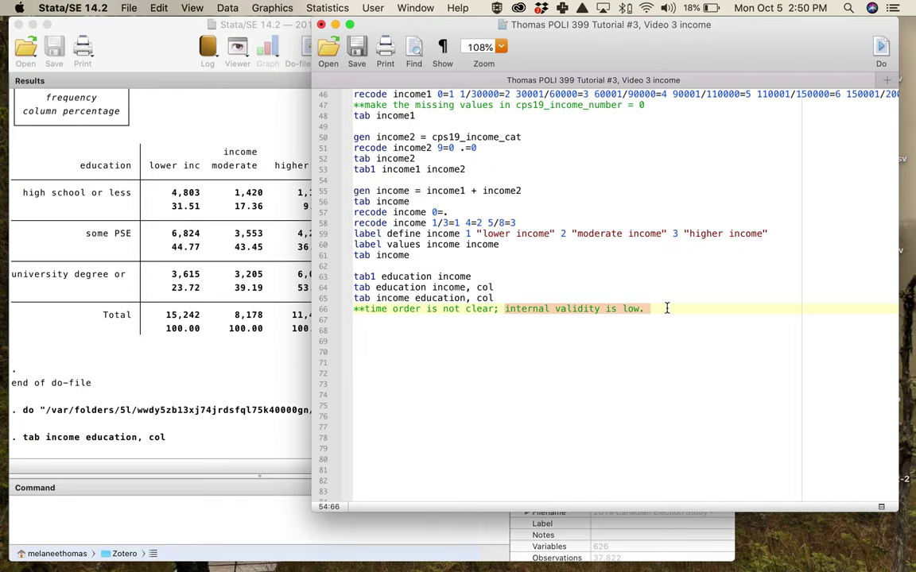
left_click_drag(364, 309, 421, 309)
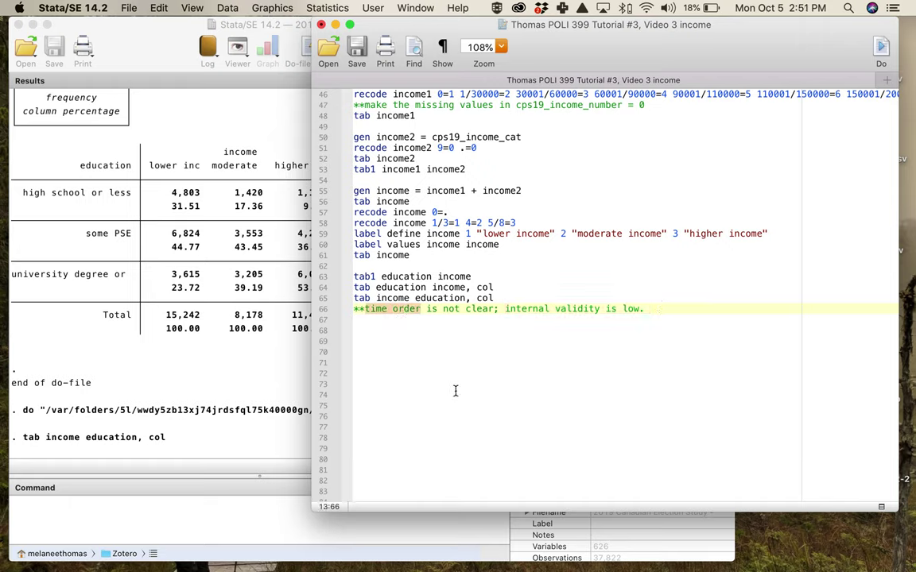
left_click(496, 362)
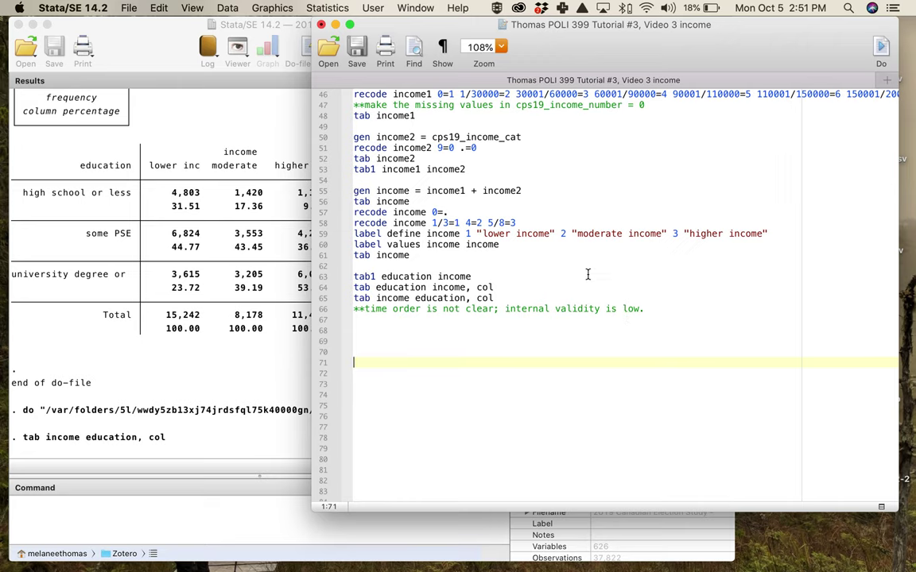
- Highlight the whole income recoding section and enlarge the do-file window to show full lines
scroll(588, 274, "up", 2)
scroll(587, 274, "up", 4)
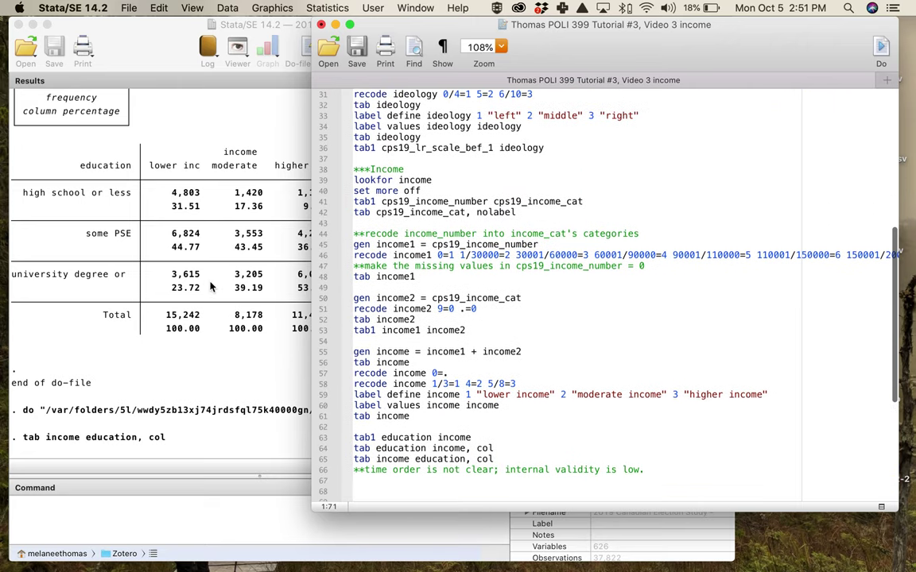
scroll(115, 223, "up", 2)
scroll(115, 224, "up", 1)
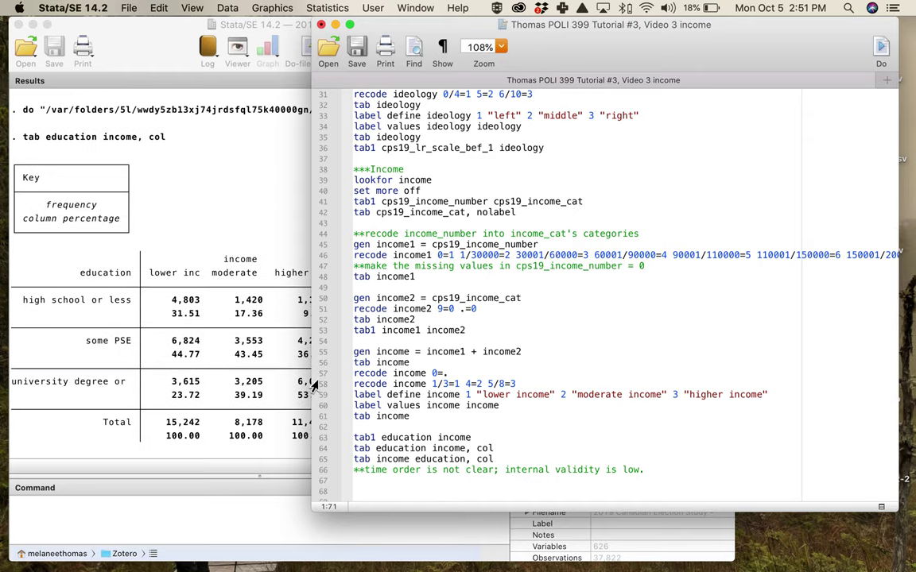
left_click_drag(412, 417, 309, 150)
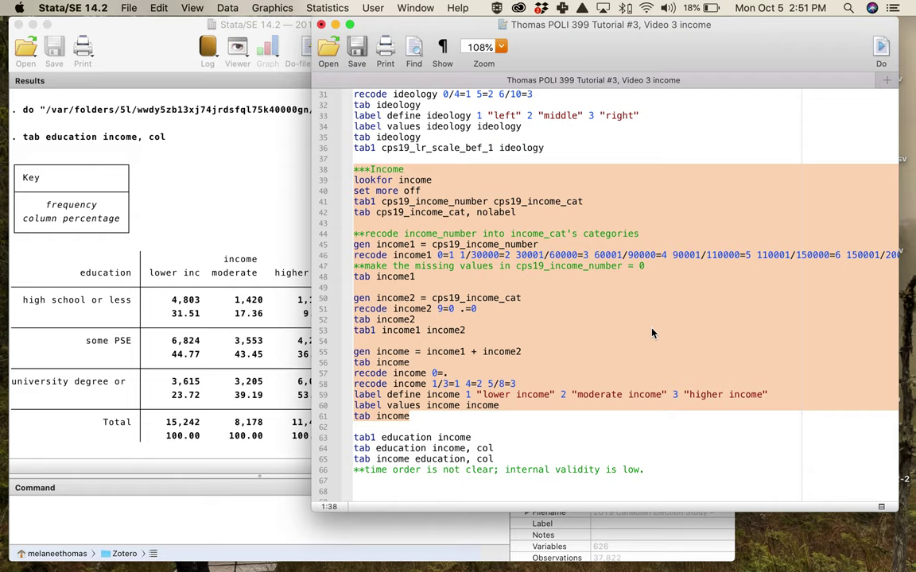
double_click(759, 48)
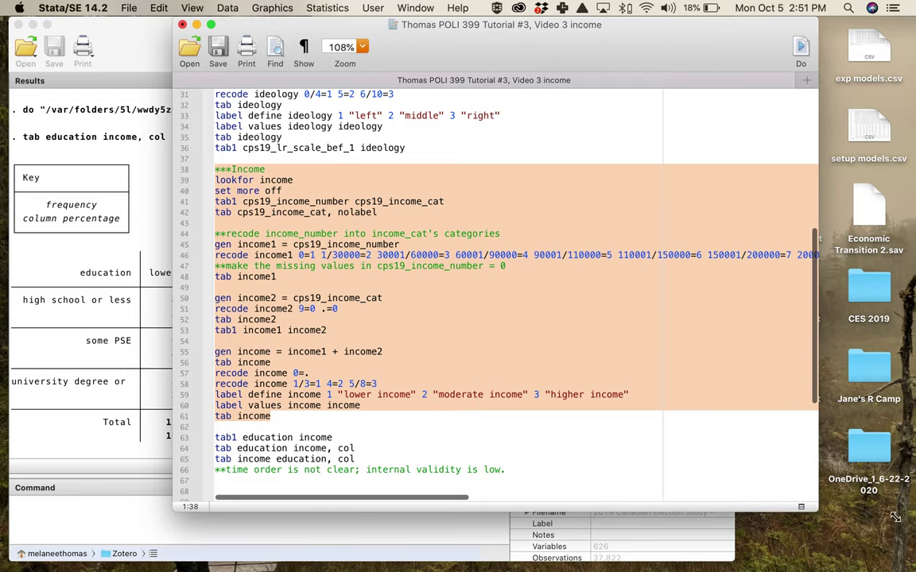
left_click_drag(894, 517, 912, 518)
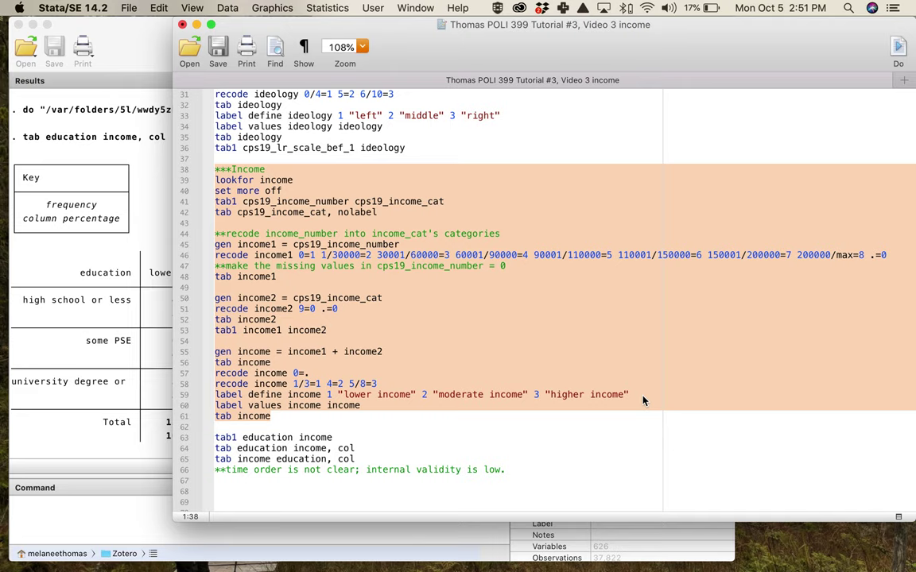
- Save the do-file and close the Do-file Editor
left_click(493, 430)
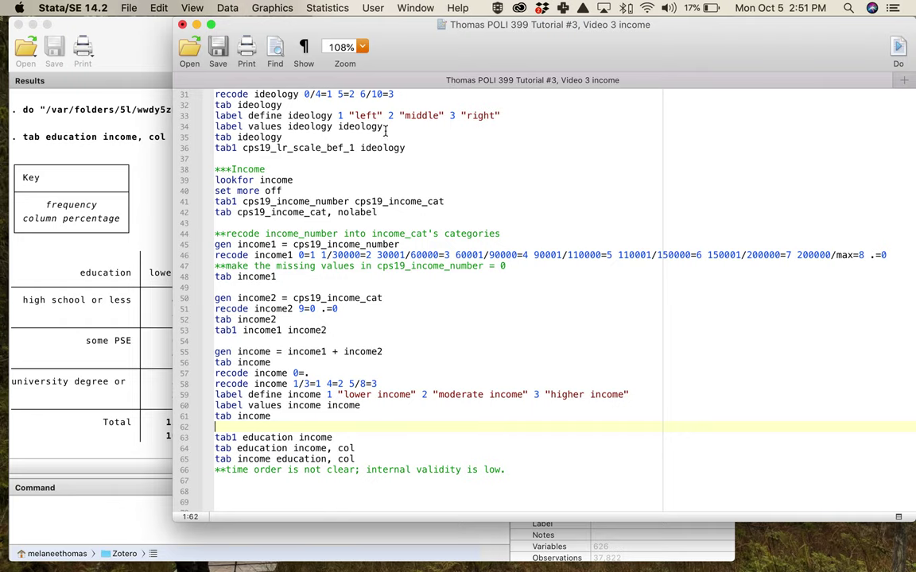
left_click(222, 50)
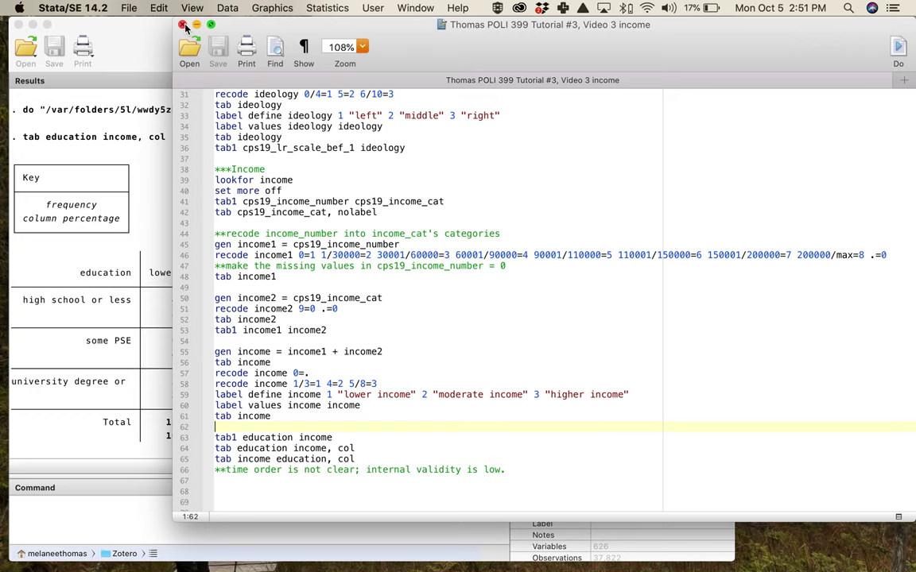
left_click(182, 25)
- Close the running log and quit Stata without saving the data changes
left_click(207, 49)
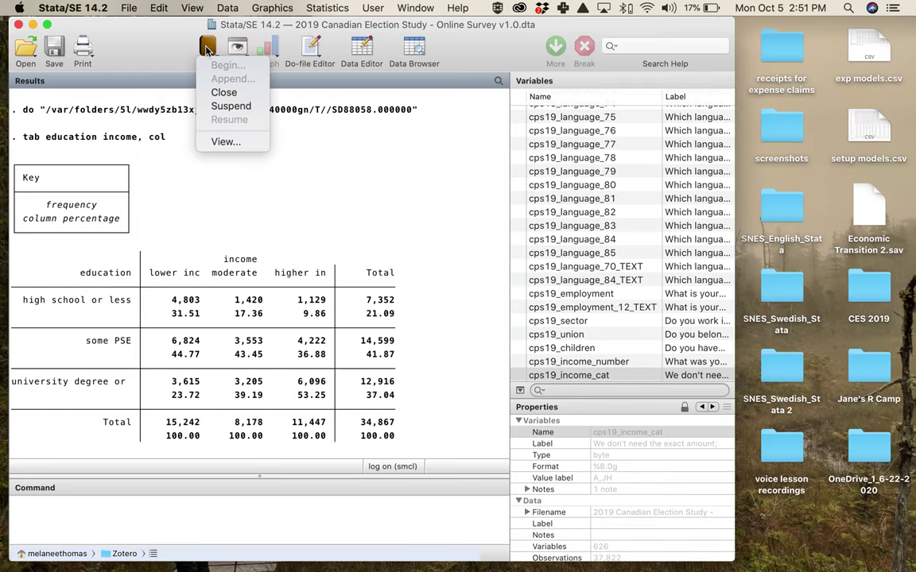
left_click(227, 98)
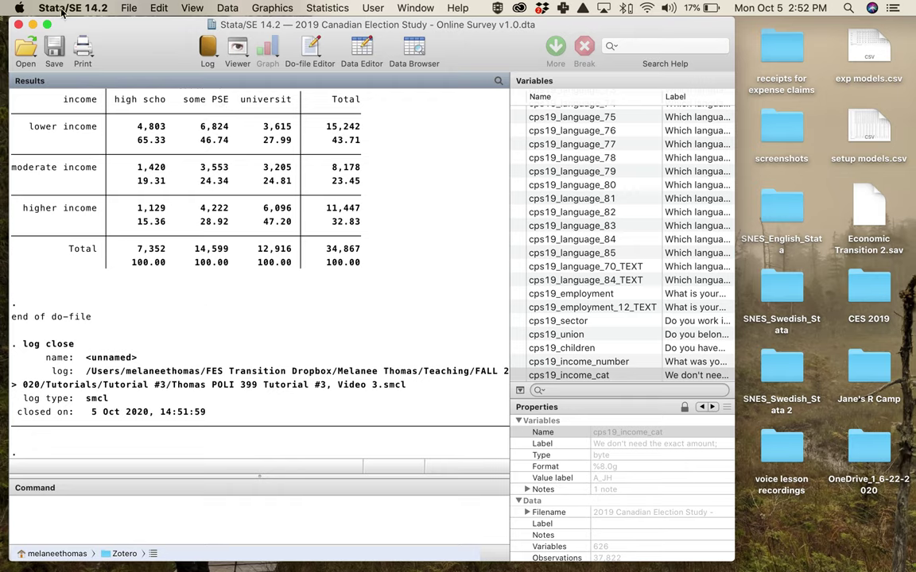
key("super+q")
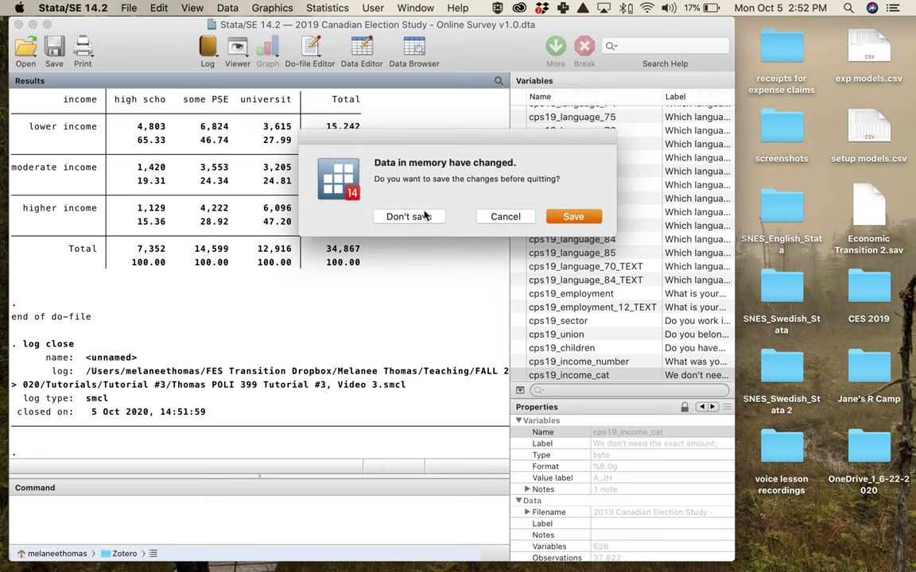
left_click(419, 215)
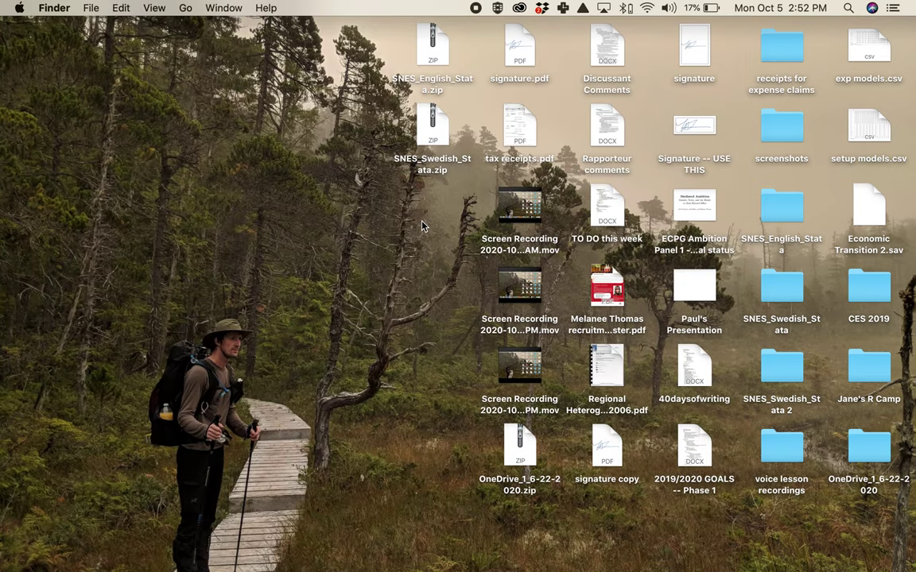